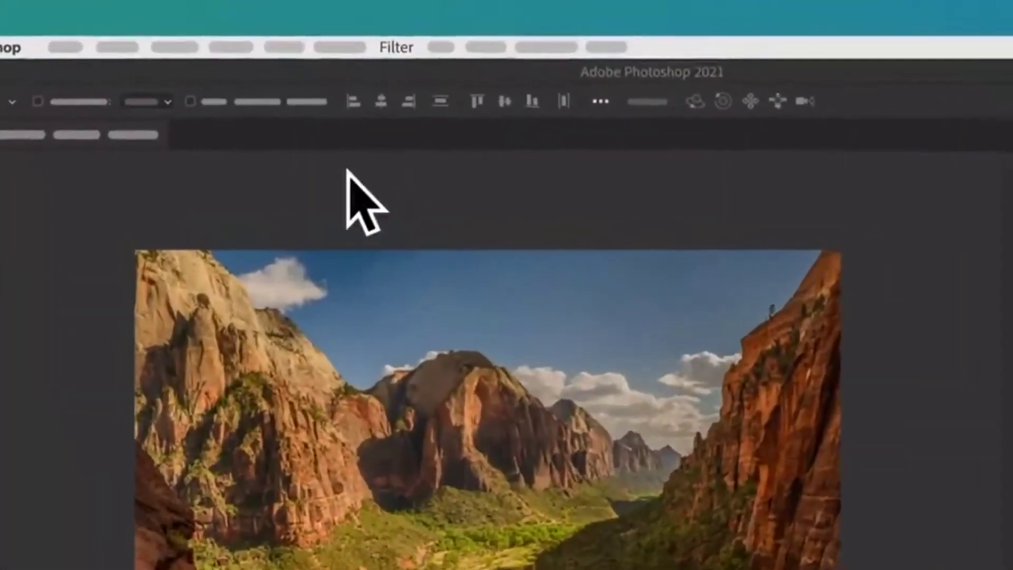
Enable the Landscape Mixer neural filter for the canyon photo and increase its Strength
left_click(396, 47)
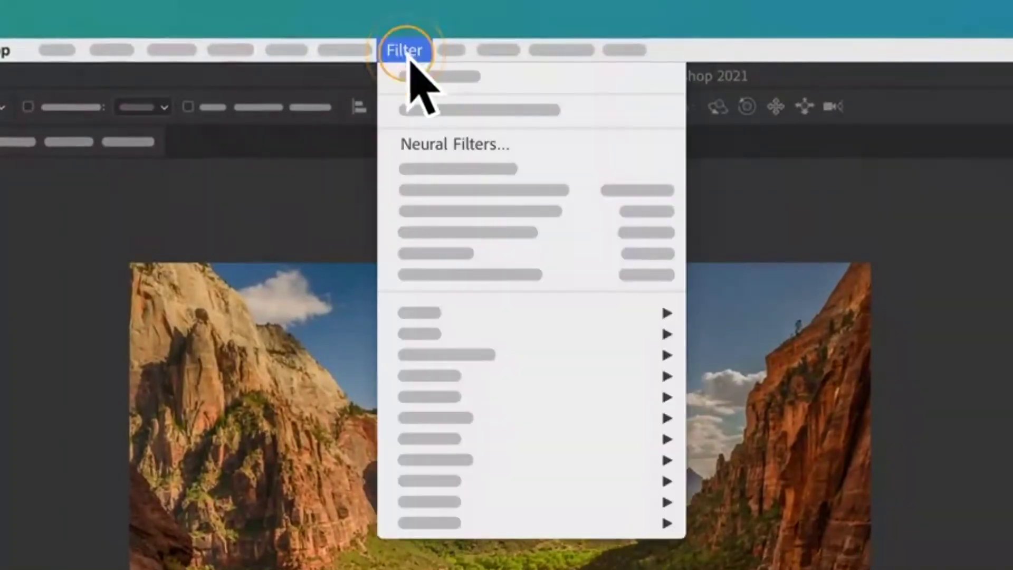
left_click(537, 143)
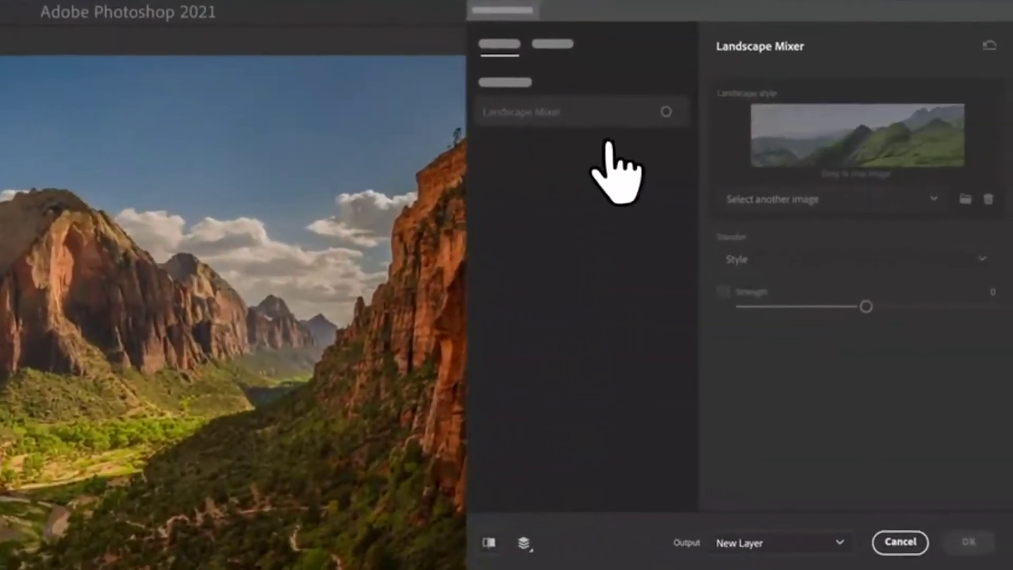
left_click(666, 111)
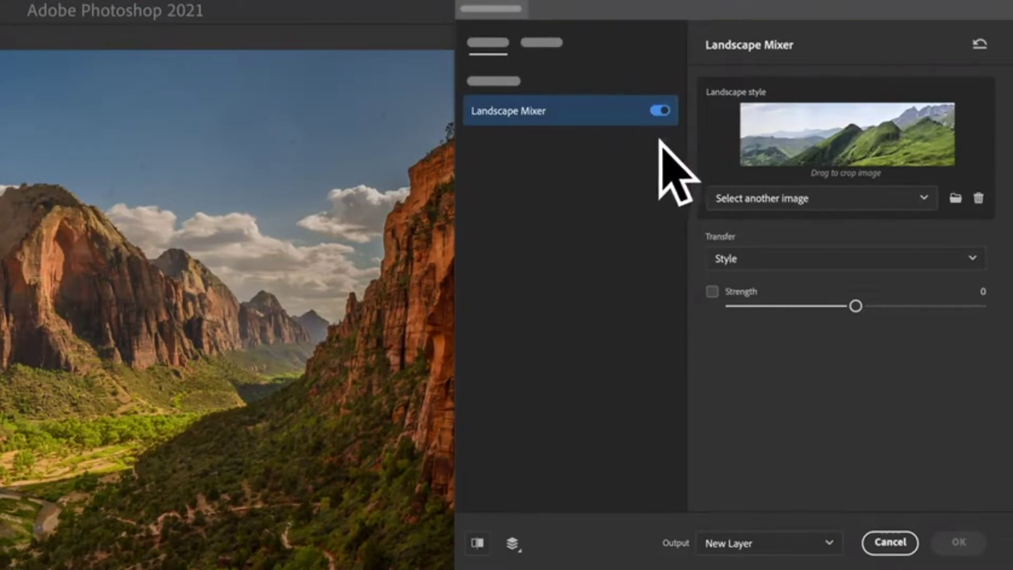
left_click_drag(855, 305, 921, 307)
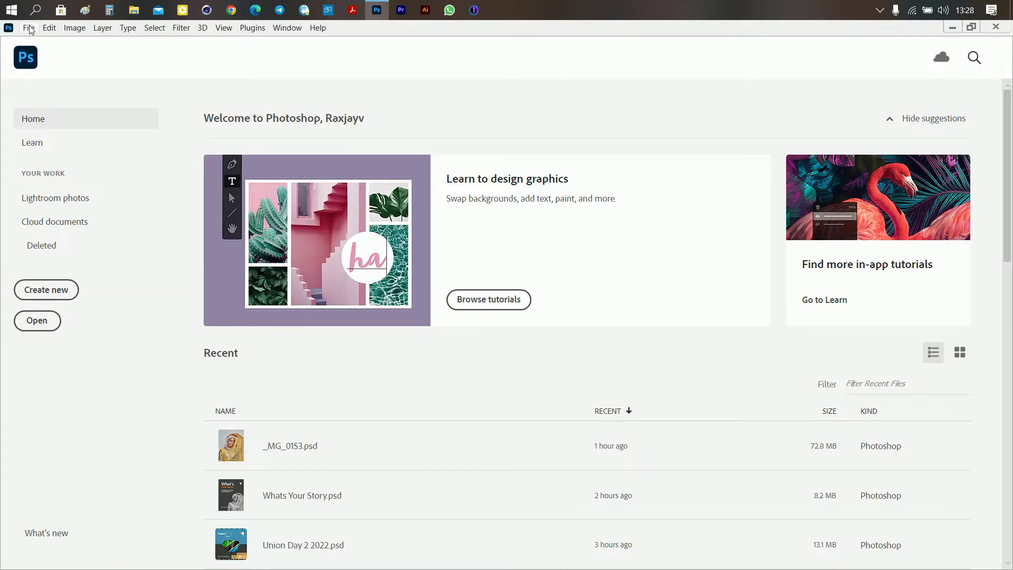
Look through the available commands for creating, opening, saving and exporting files, and those for editing
left_click(29, 29)
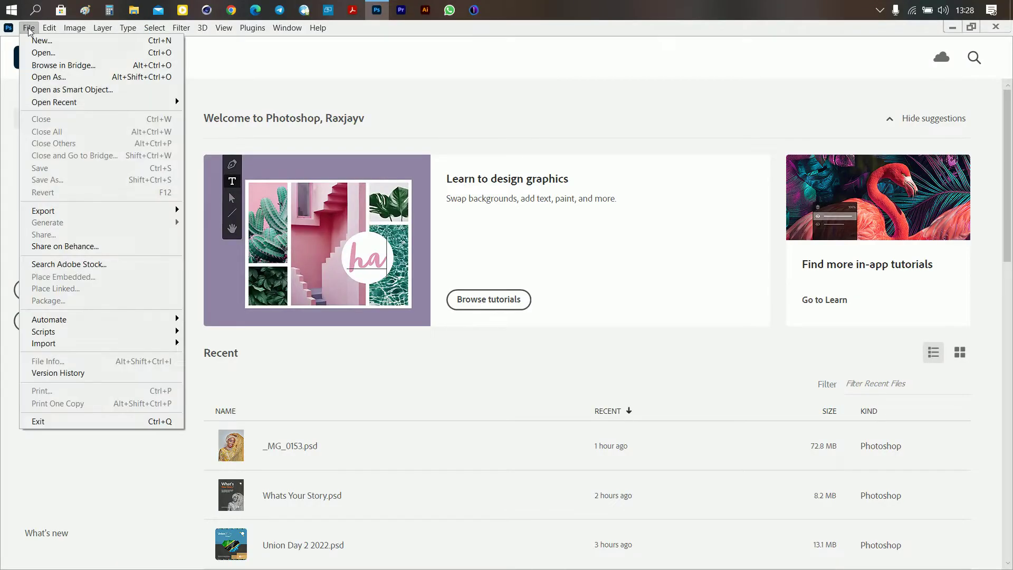
left_click(29, 29)
left_click(29, 29)
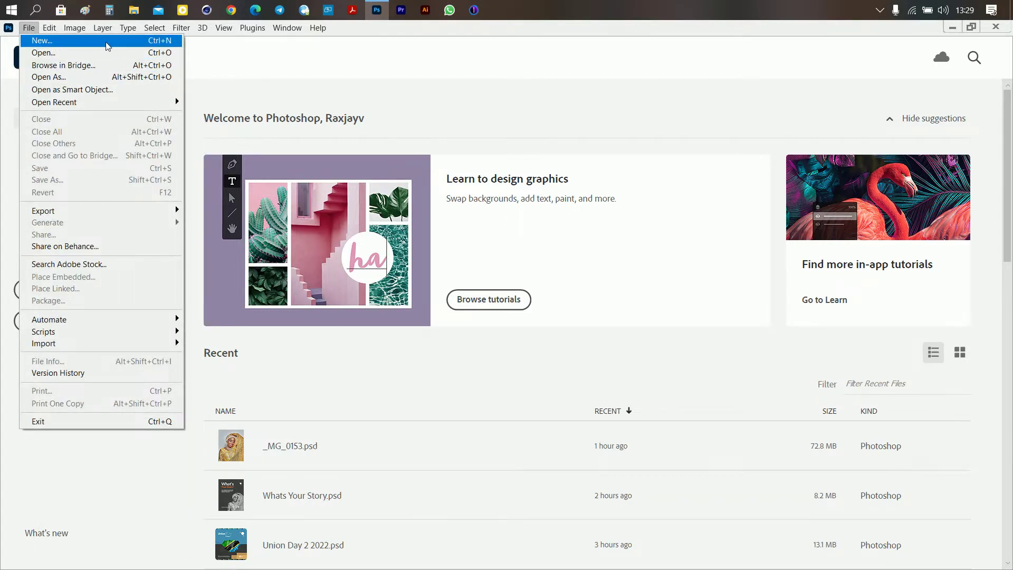
left_click(28, 28)
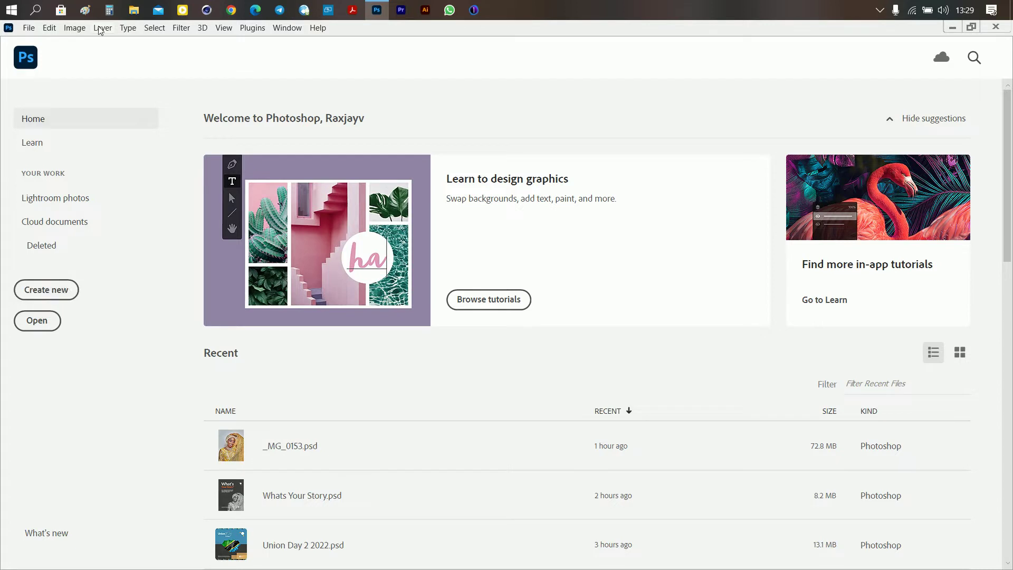
left_click(30, 29)
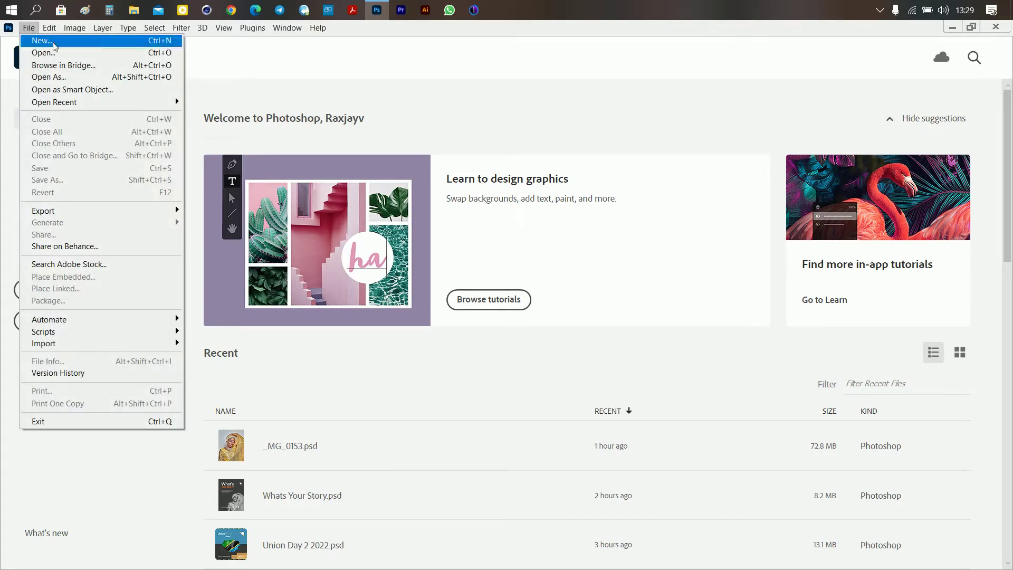
left_click(29, 27)
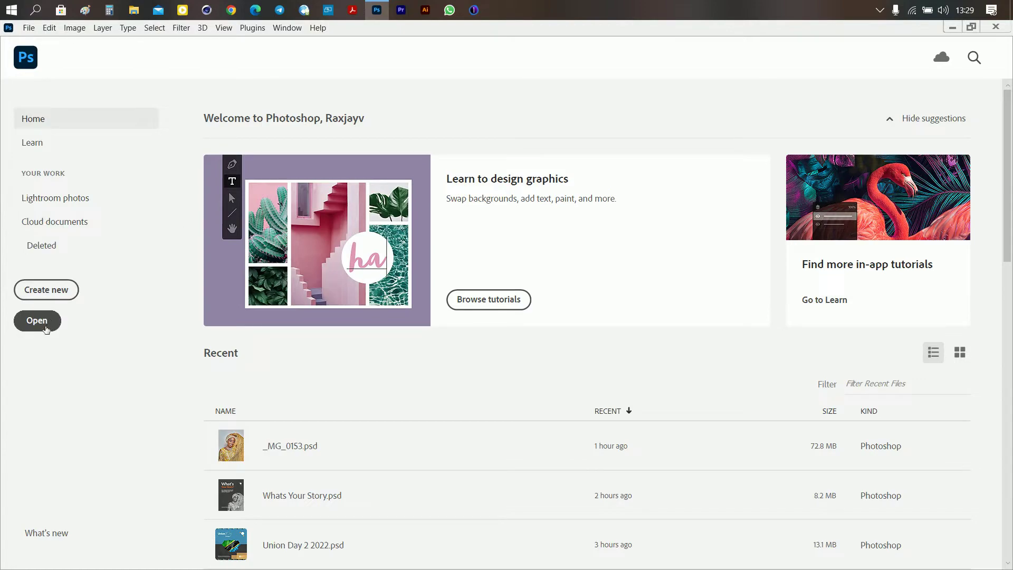
left_click(30, 28)
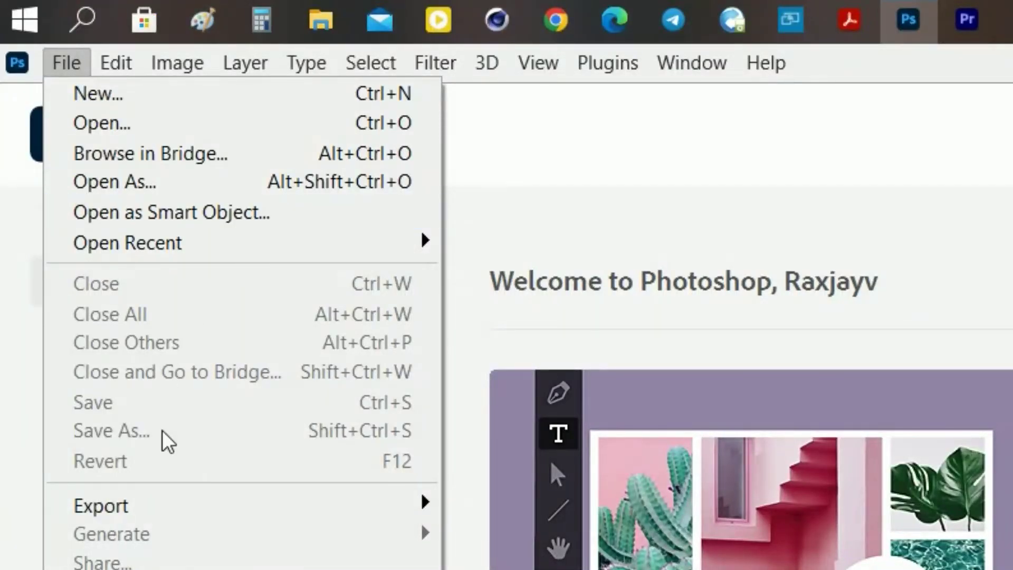
mouse_move(154, 507)
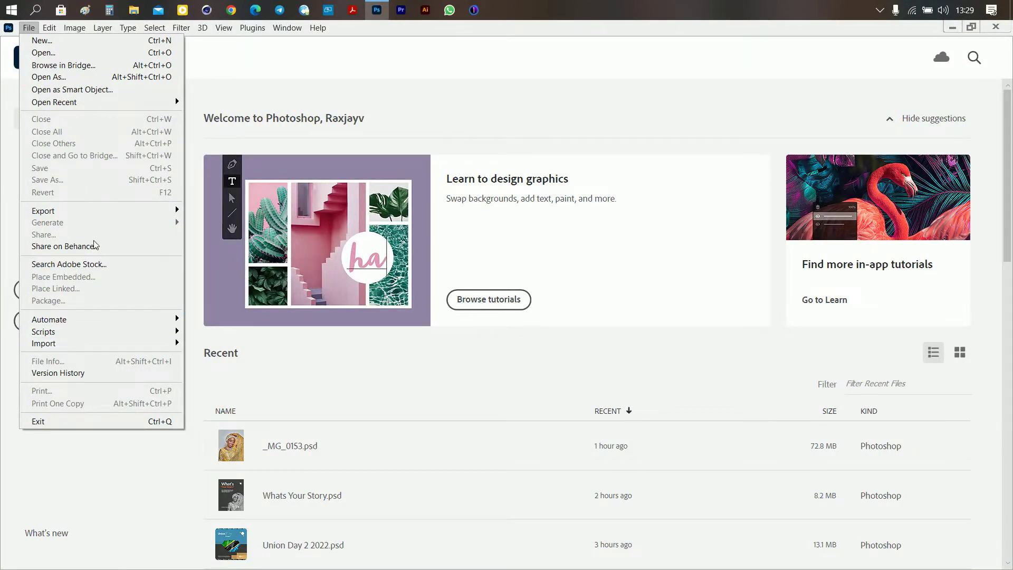
mouse_move(55, 29)
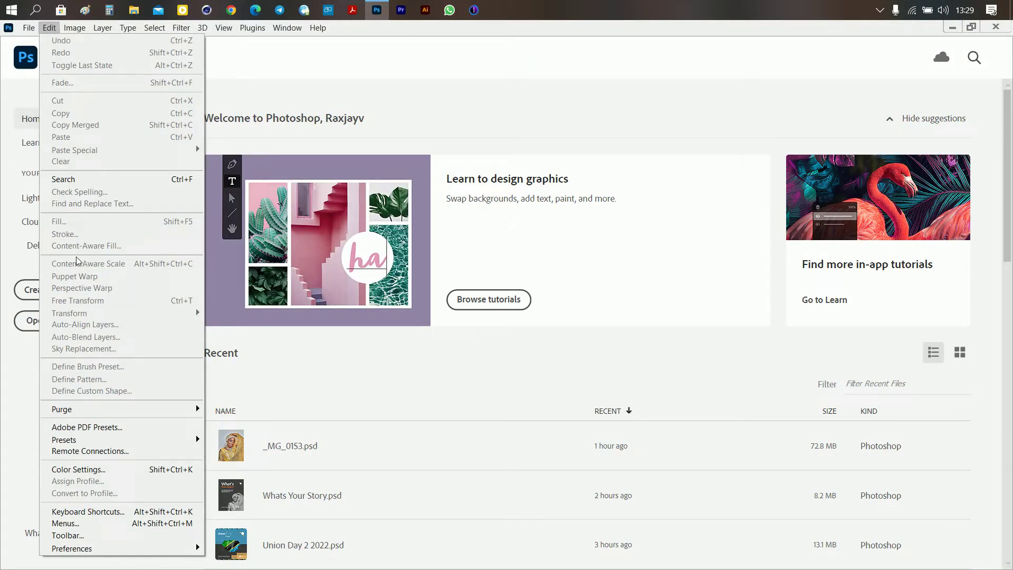
left_click(536, 124)
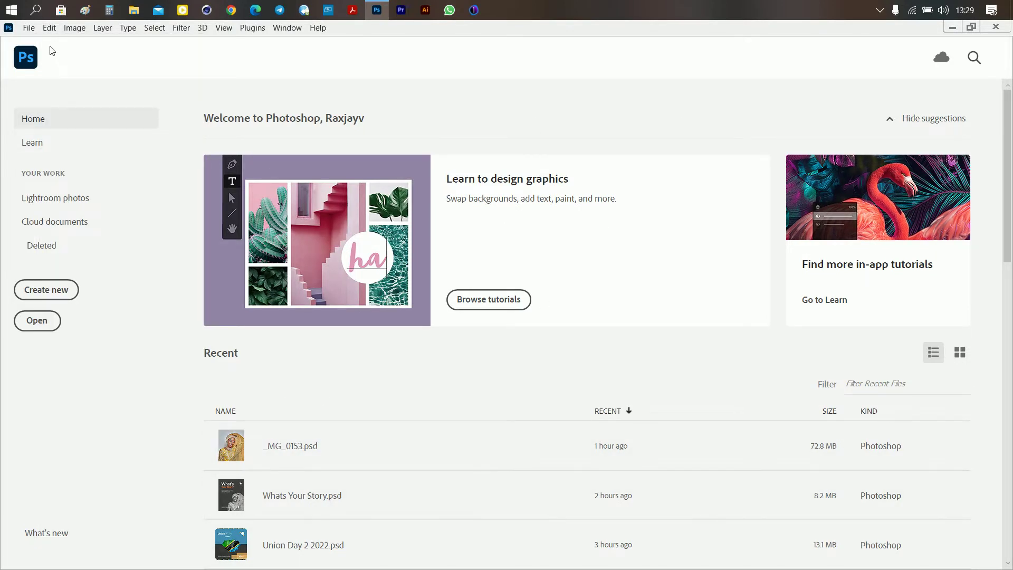
Set the color theme to the second-darkest gray in the Interface preferences
left_click(49, 28)
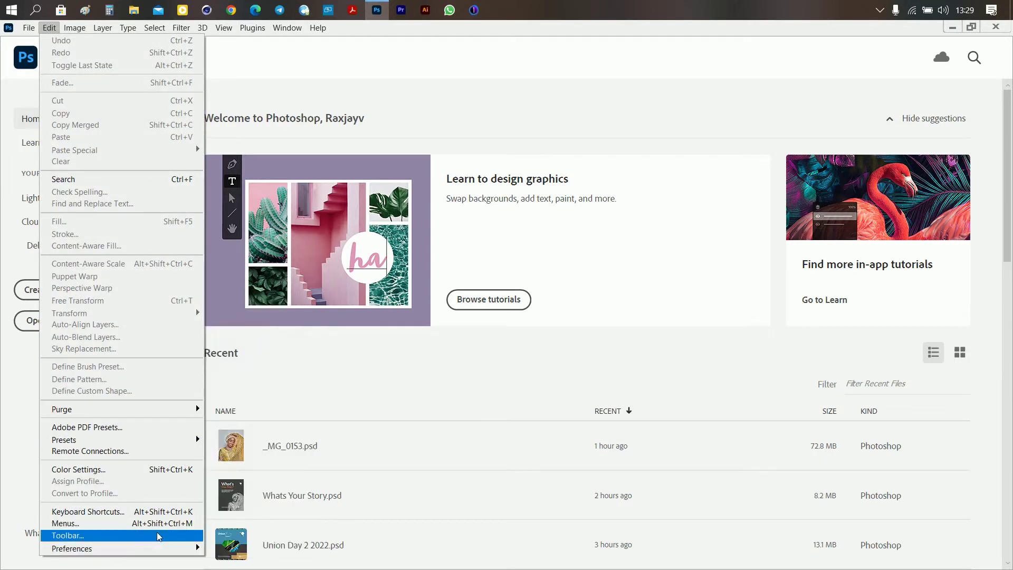
mouse_move(163, 549)
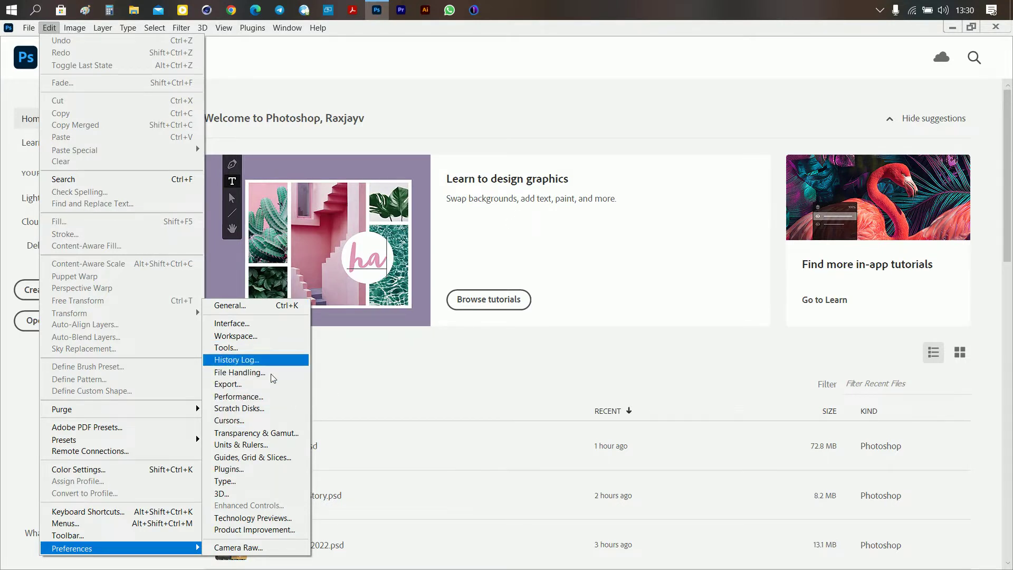
left_click(240, 326)
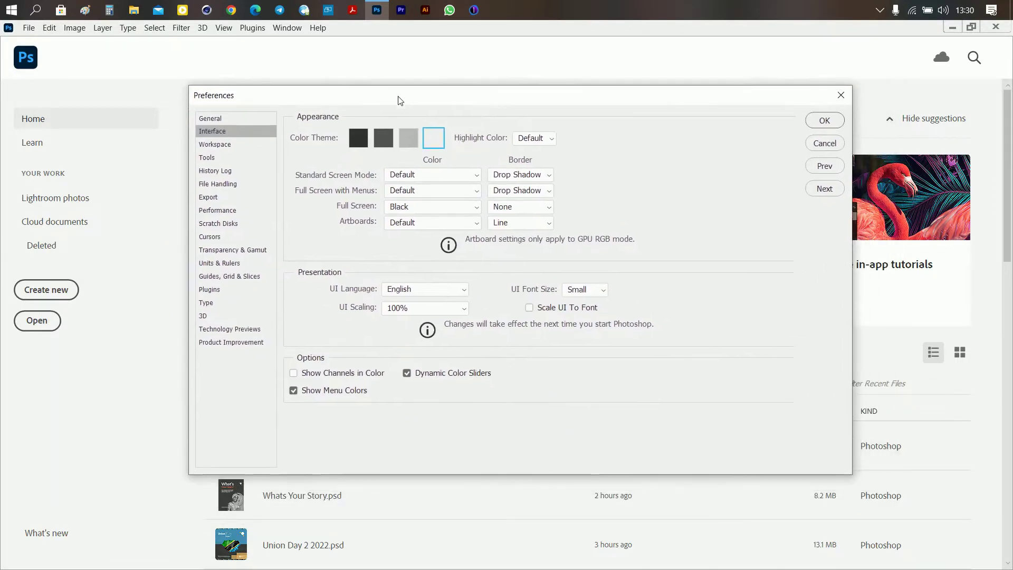
left_click(400, 144)
left_click(375, 141)
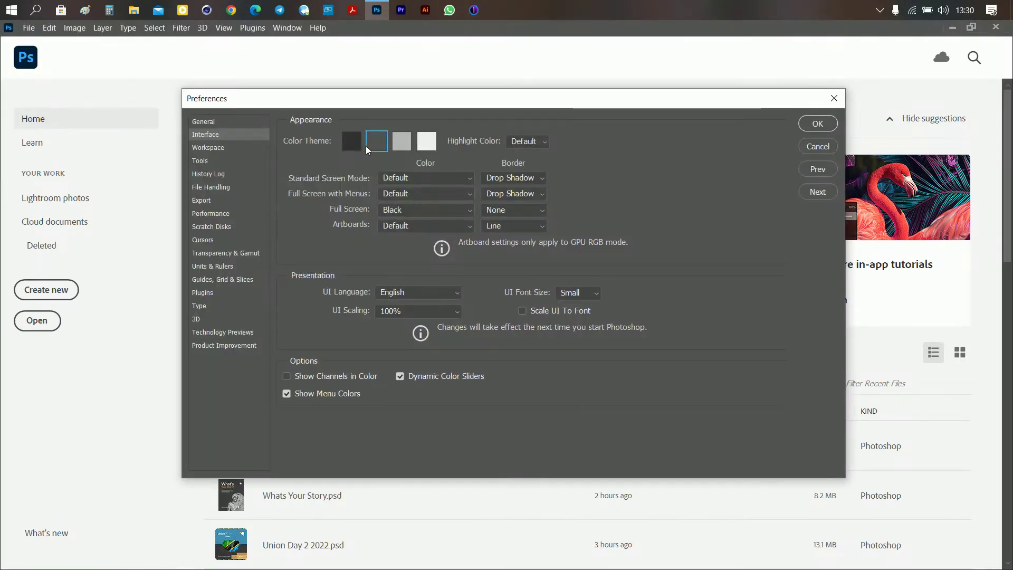
left_click(352, 142)
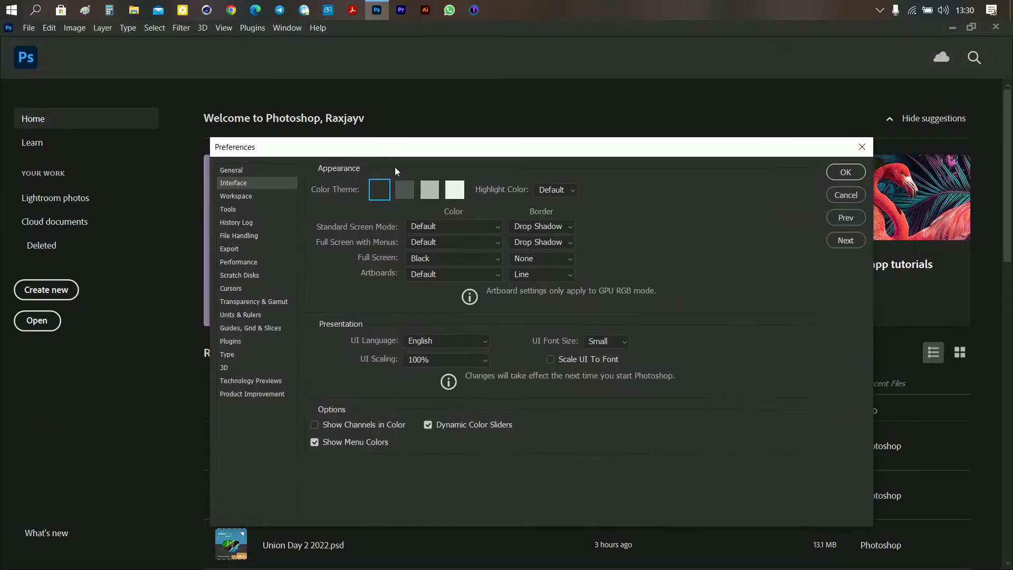
left_click(407, 189)
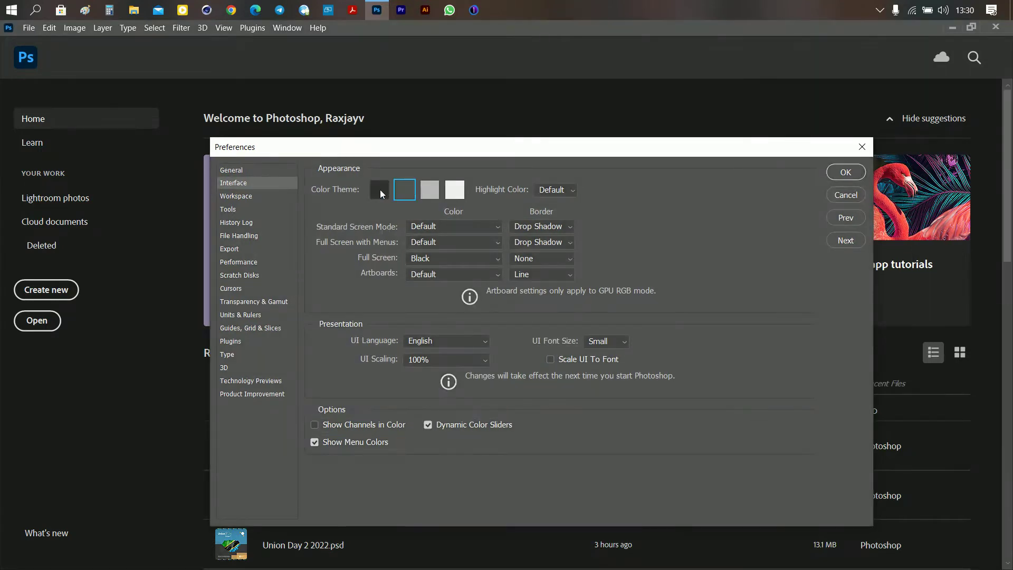
left_click_drag(490, 197, 361, 119)
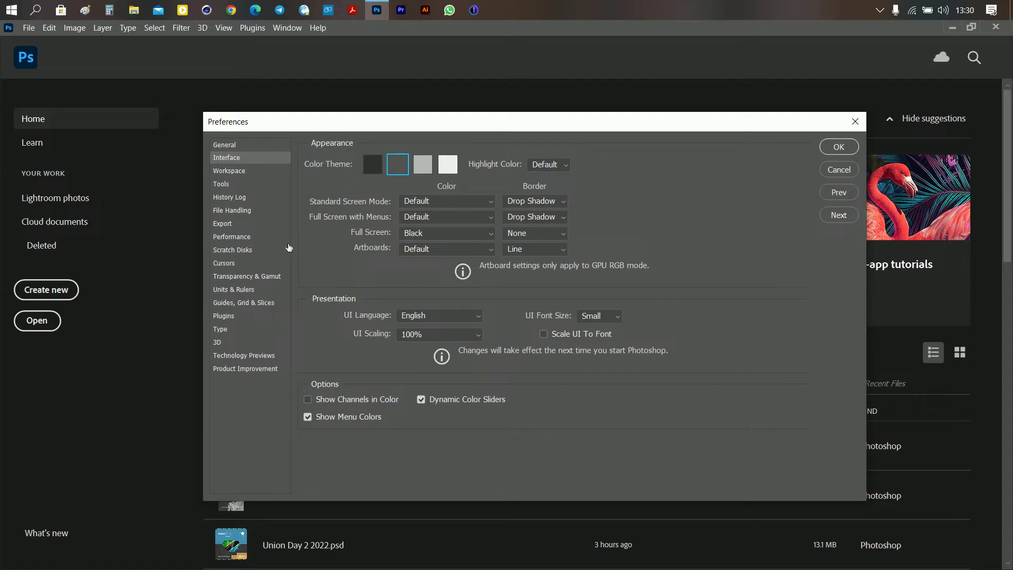
Check the Performance and Scratch Disks preferences and apply the preference changes
left_click(239, 237)
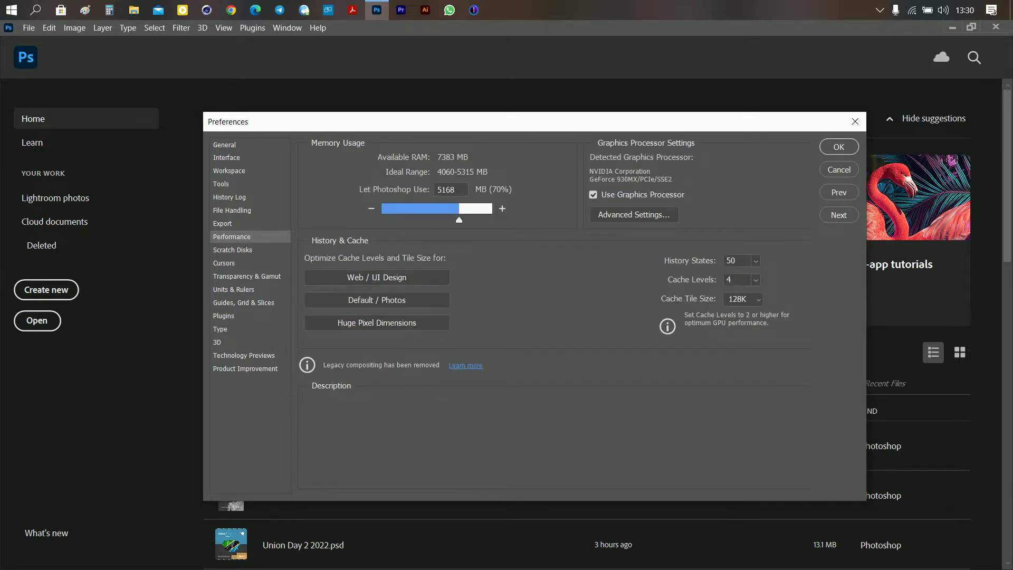
left_click(245, 252)
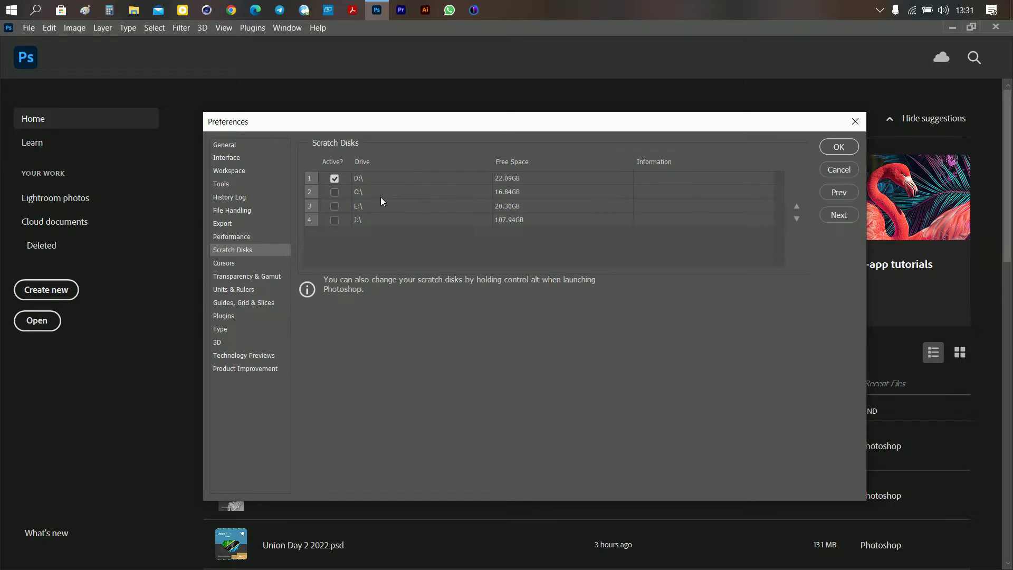
left_click(840, 148)
Look through the available image, layer, type and selection commands
left_click(77, 29)
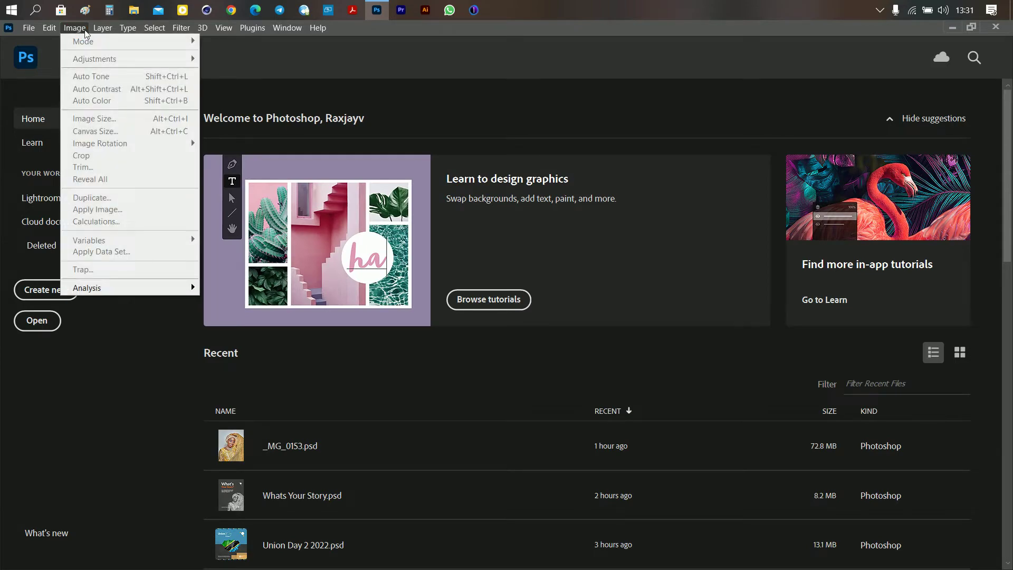
left_click(84, 26)
left_click(84, 27)
mouse_move(102, 28)
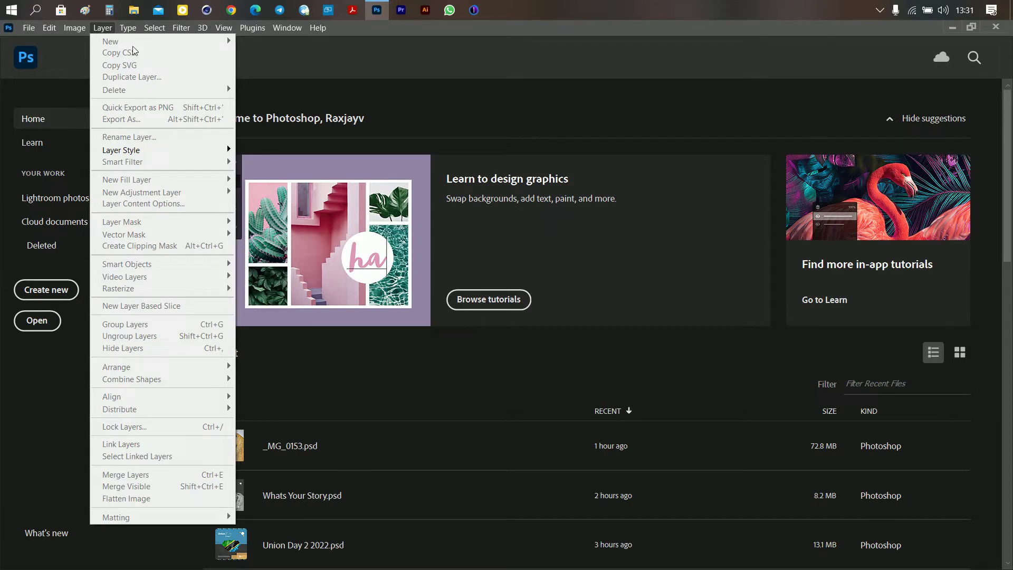
mouse_move(158, 62)
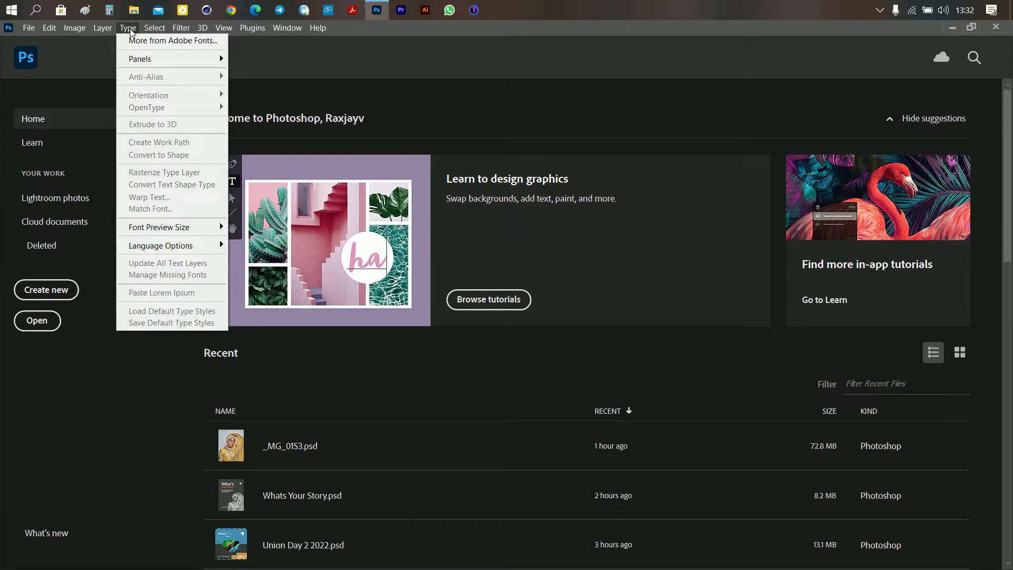
mouse_move(157, 32)
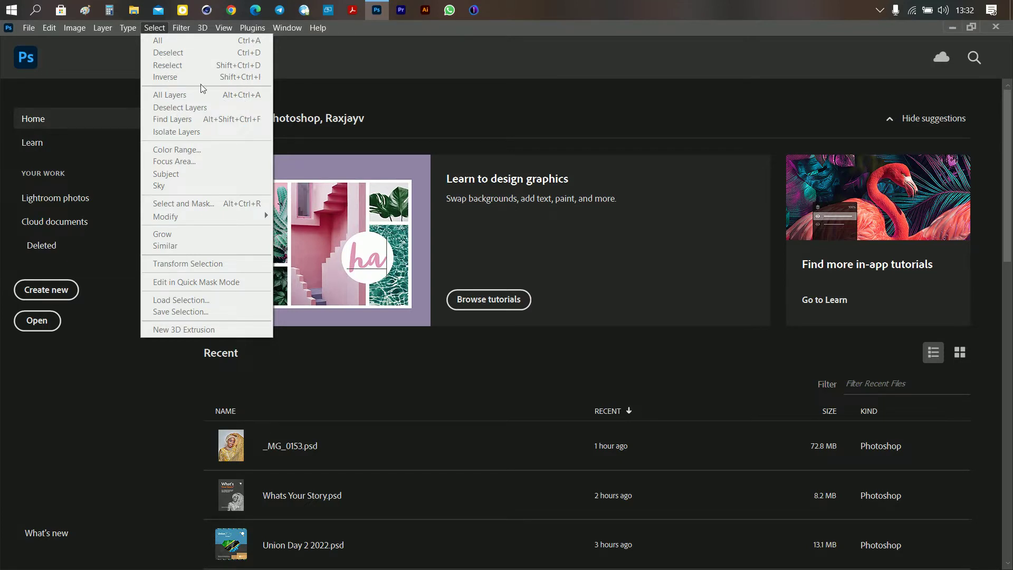
left_click(157, 30)
left_click(156, 29)
left_click(156, 30)
Look through the available filter, 3D and view commands
left_click(183, 28)
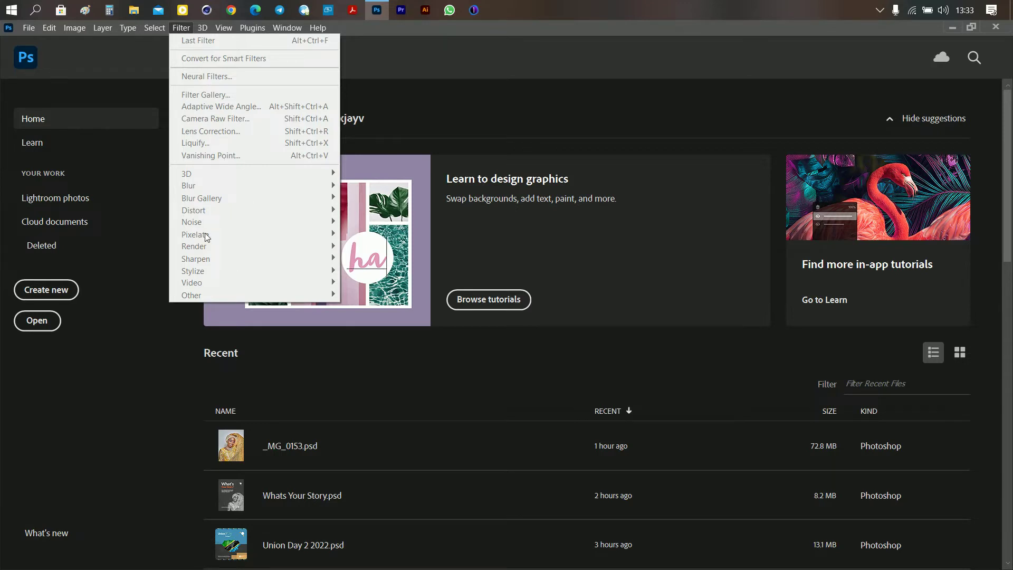
mouse_move(200, 31)
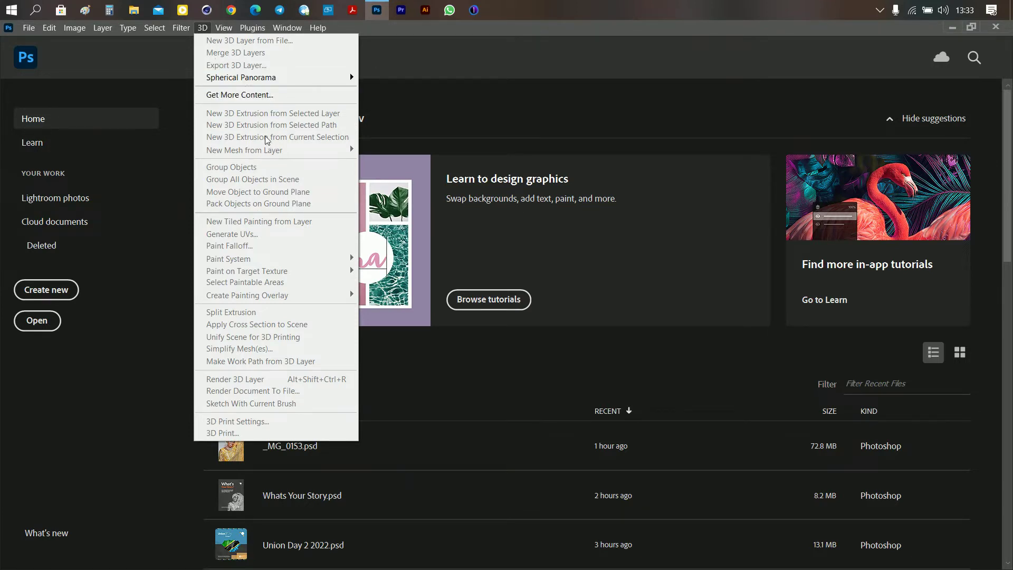
mouse_move(283, 78)
left_click(203, 29)
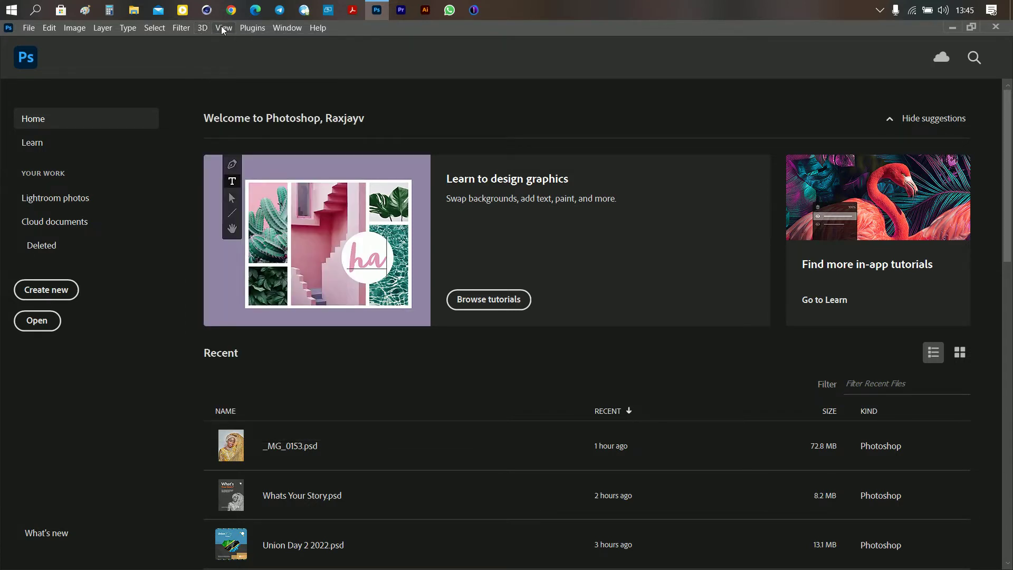
left_click(223, 29)
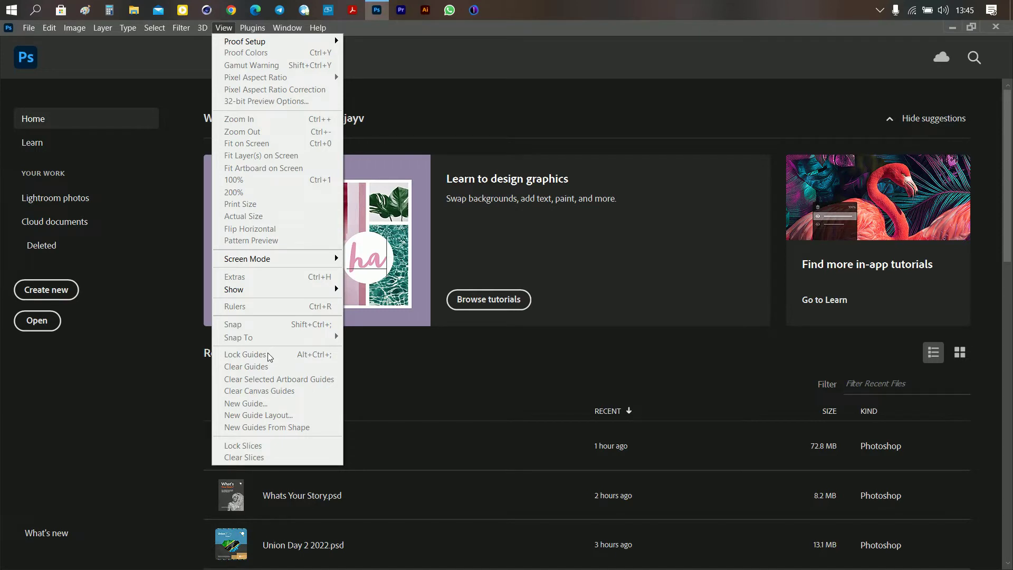
mouse_move(301, 296)
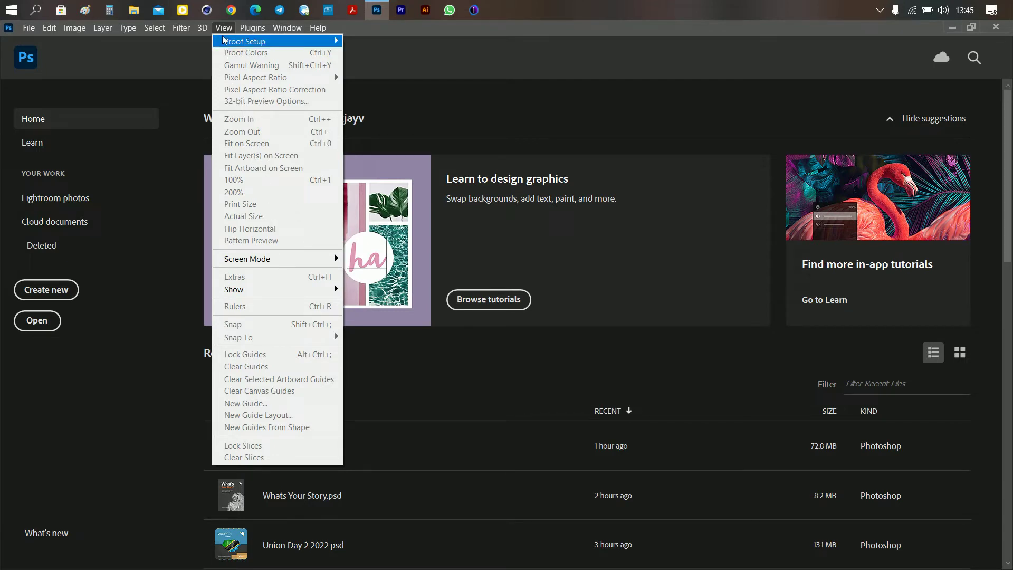
Look through the available plugin, window and help commands, including the list of panels that can be shown
mouse_move(245, 34)
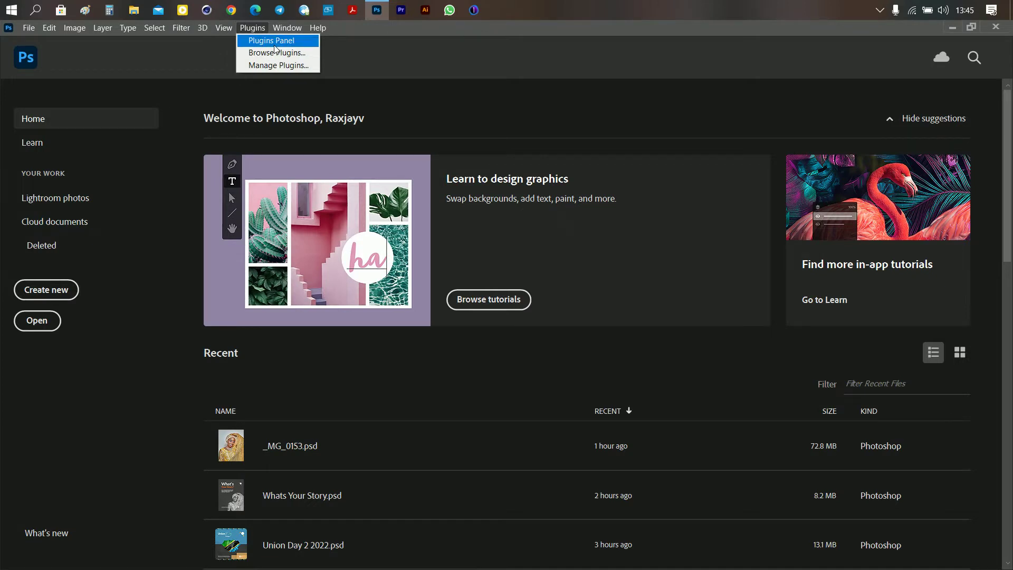
left_click(251, 29)
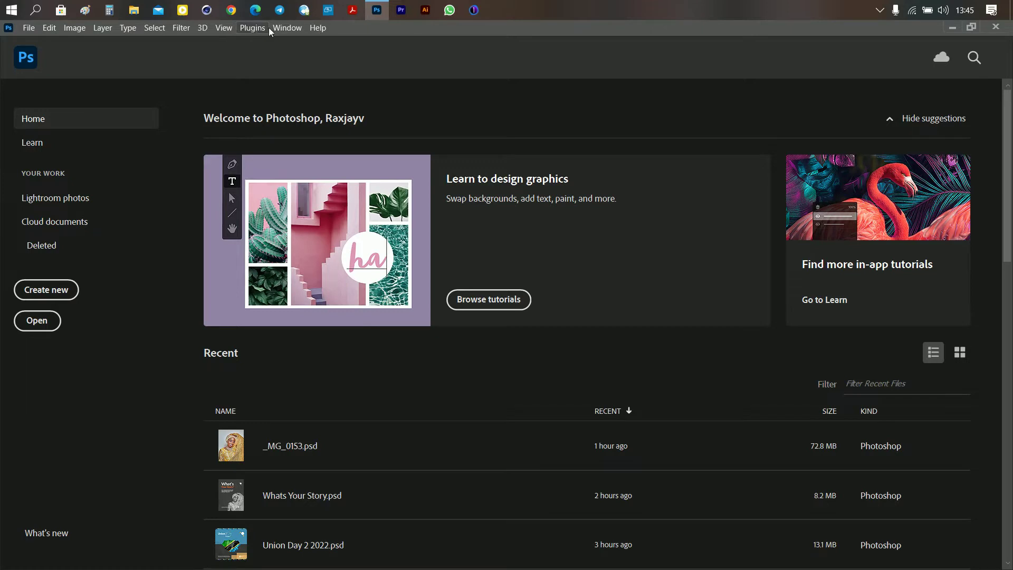
left_click(284, 28)
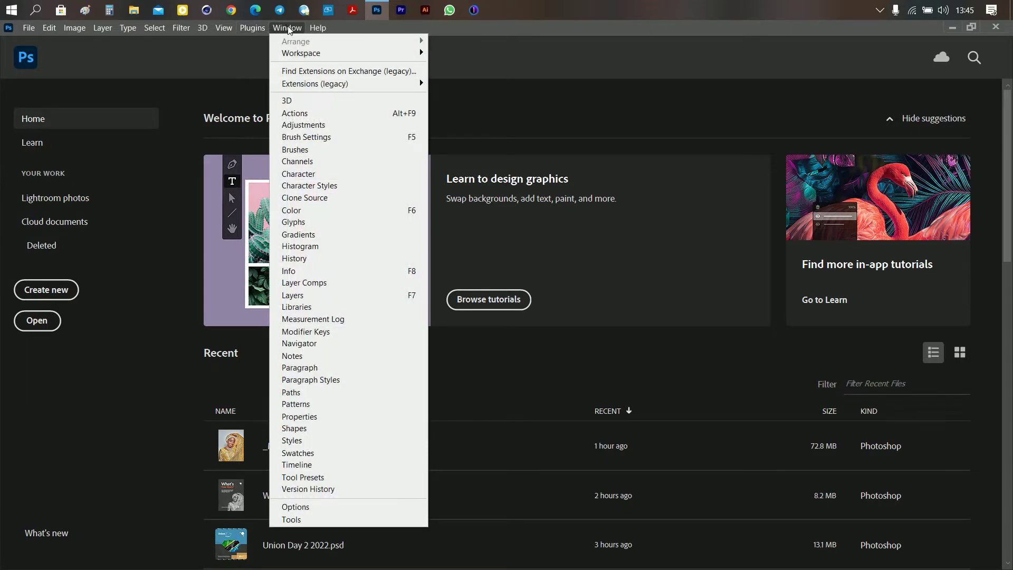
mouse_move(302, 52)
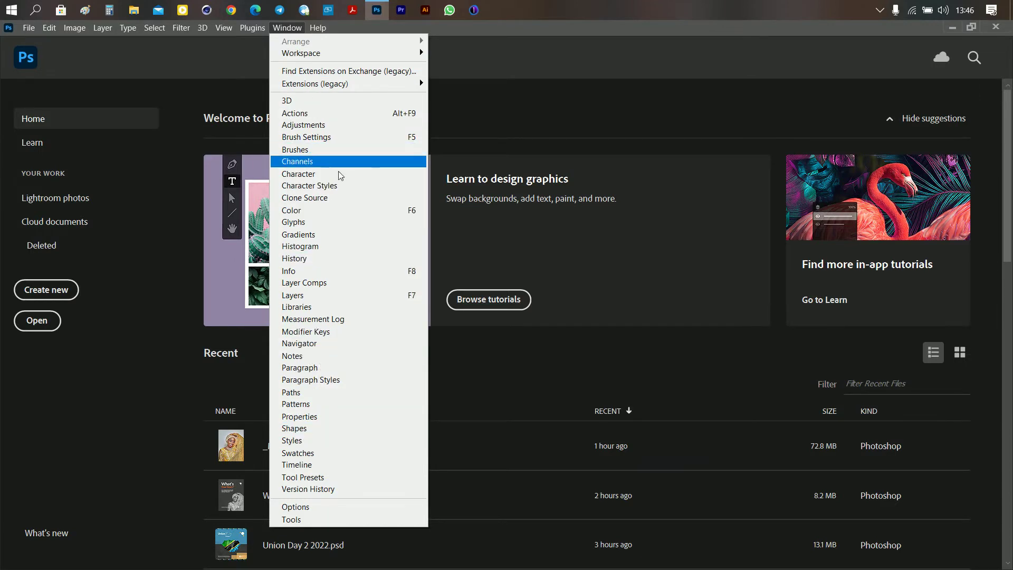
left_click(289, 28)
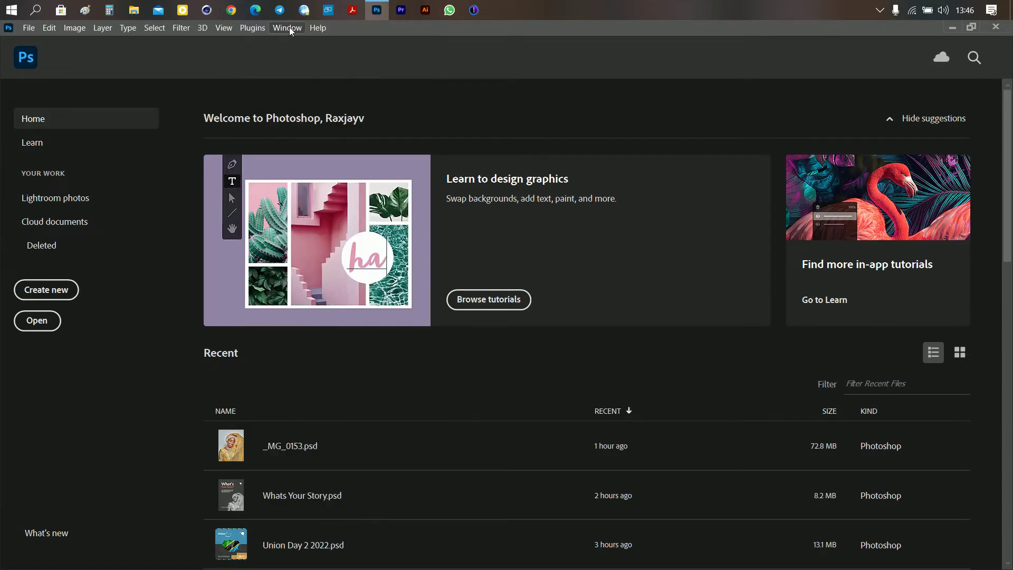
left_click(315, 27)
Start creating a new document and reposition the New Document dialog
left_click(70, 293)
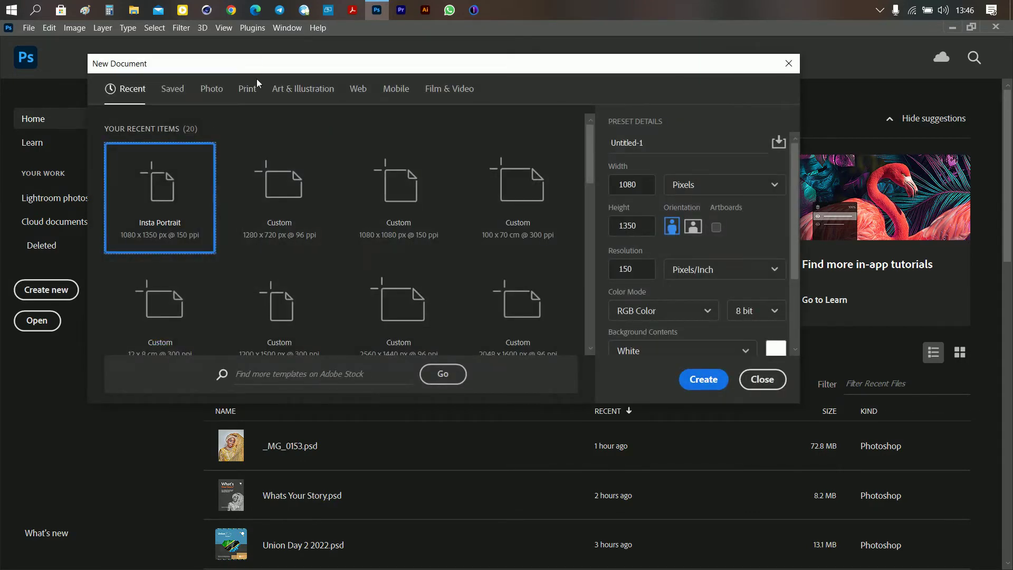
left_click_drag(253, 64, 346, 156)
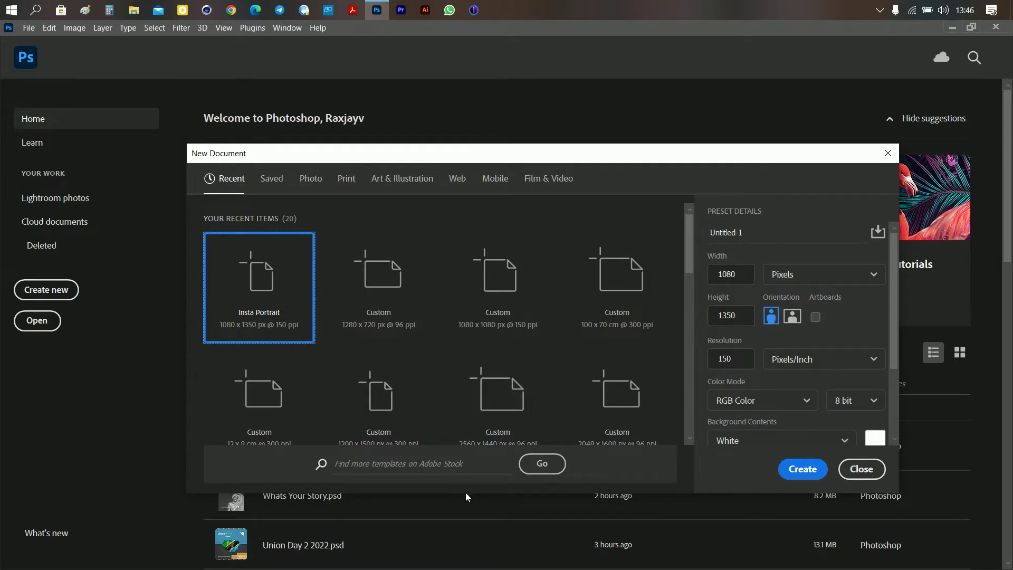
left_click_drag(468, 502, 466, 528)
left_click_drag(409, 157, 421, 147)
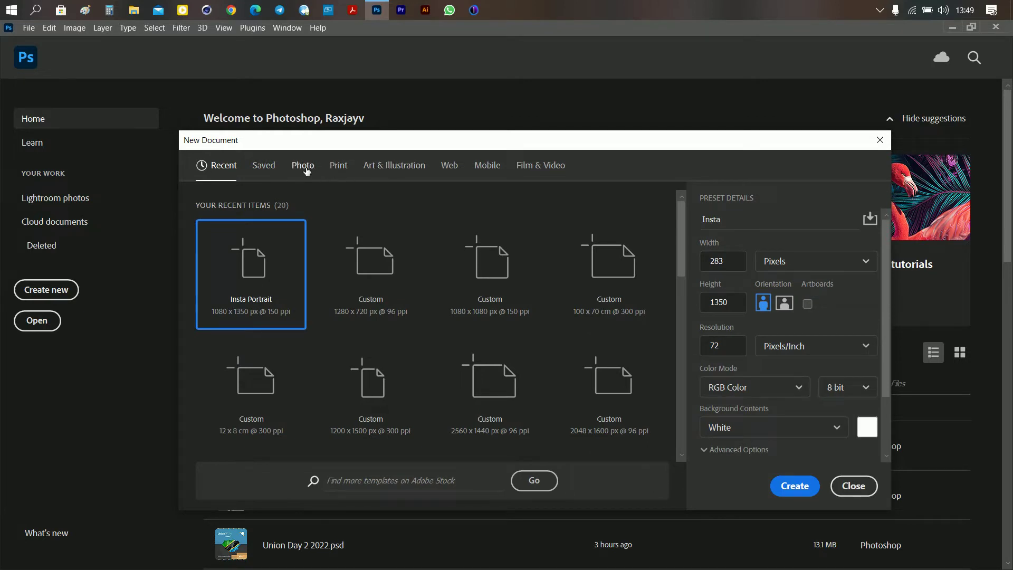
Examine all the blank document presets offered for photos
left_click(311, 168)
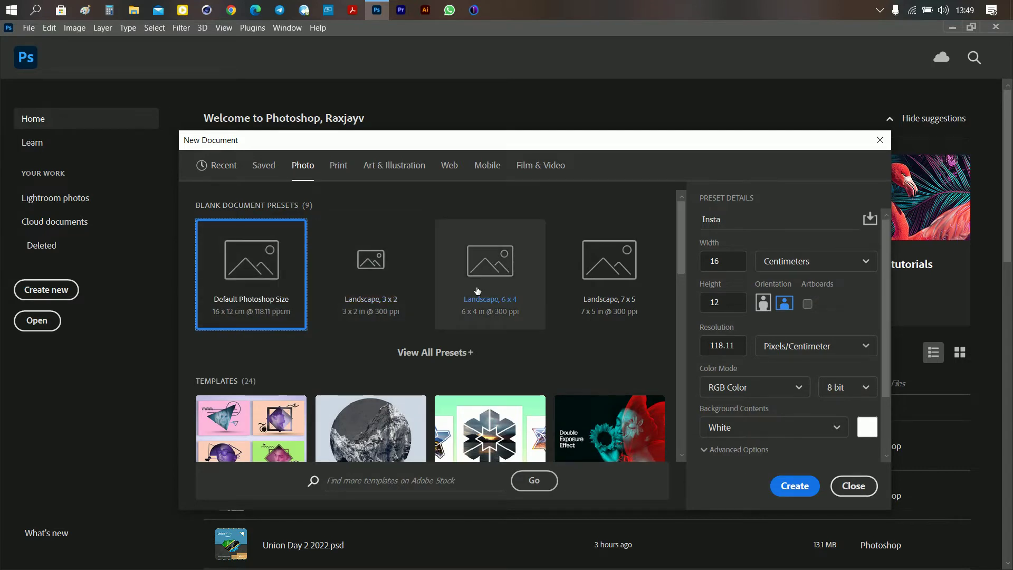
left_click(438, 352)
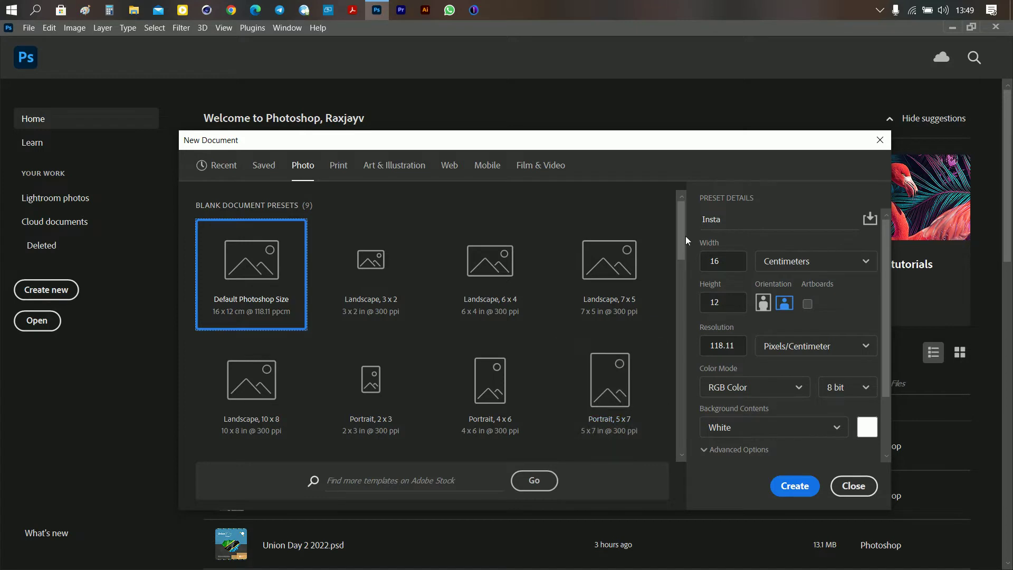
left_click_drag(685, 238, 669, 211)
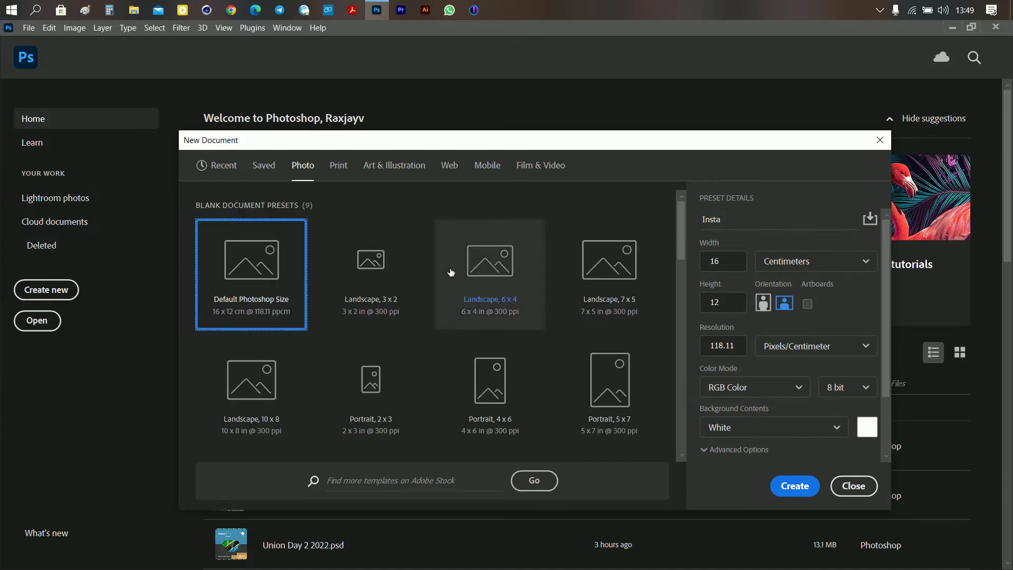
Examine the full list of blank document presets offered for print
left_click(339, 166)
scroll(432, 347, "down", 1)
scroll(432, 347, "up", 1)
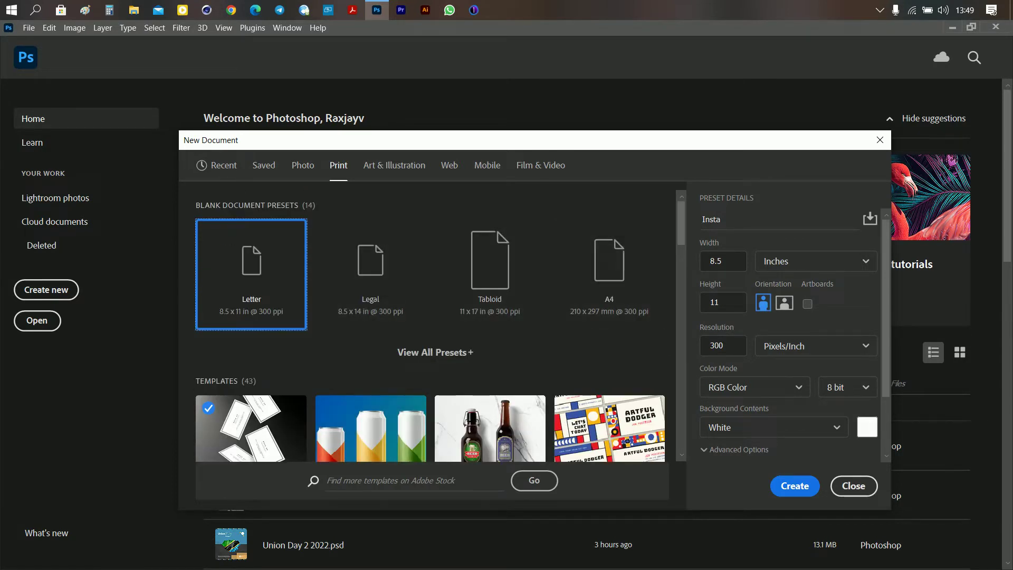
left_click(451, 353)
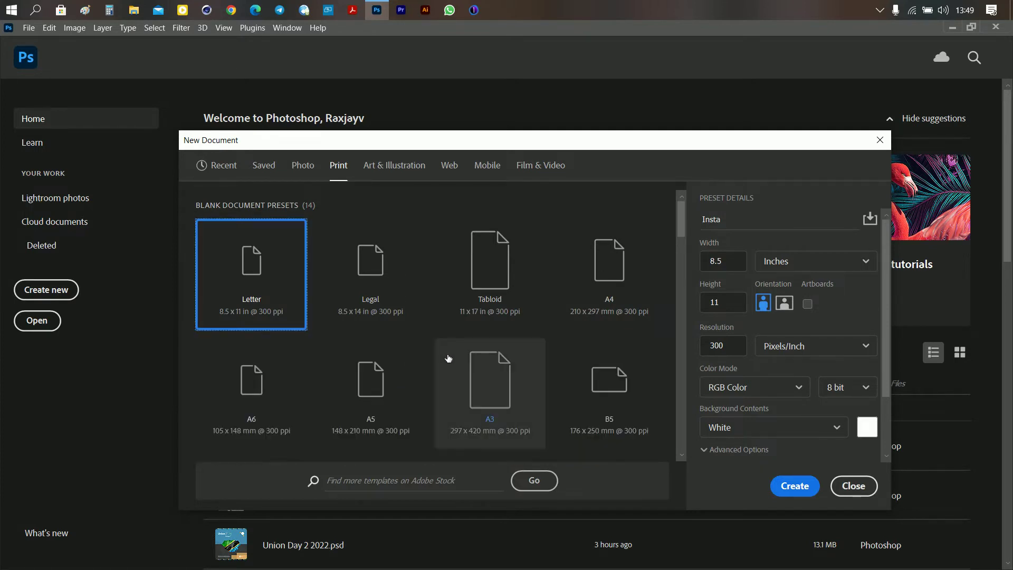
scroll(446, 369, "down", 2)
scroll(445, 376, "down", 2)
scroll(449, 378, "up", 4)
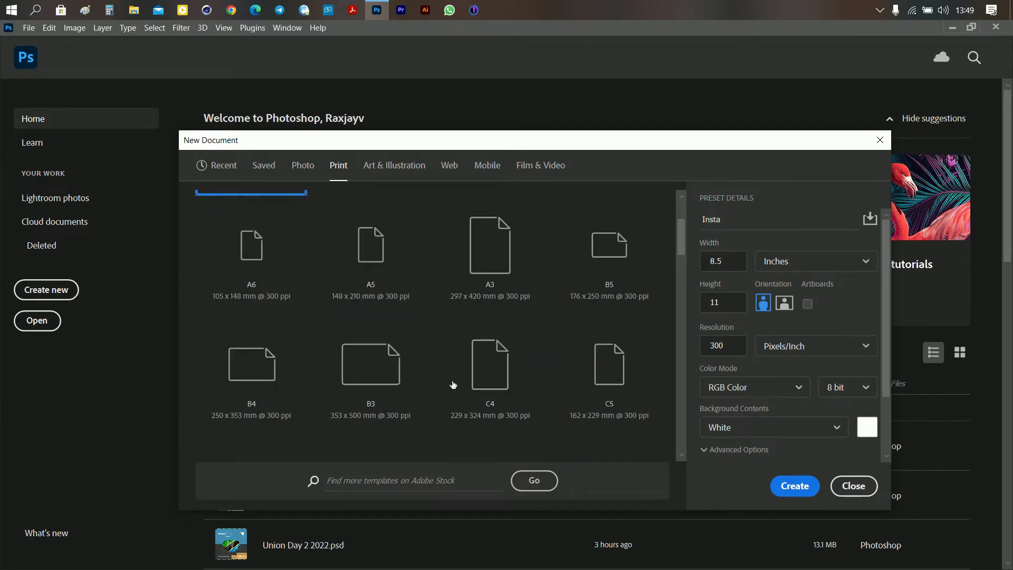
Examine the blank document presets and templates for art and illustration, and those for web
left_click(384, 166)
scroll(392, 285, "down", 1)
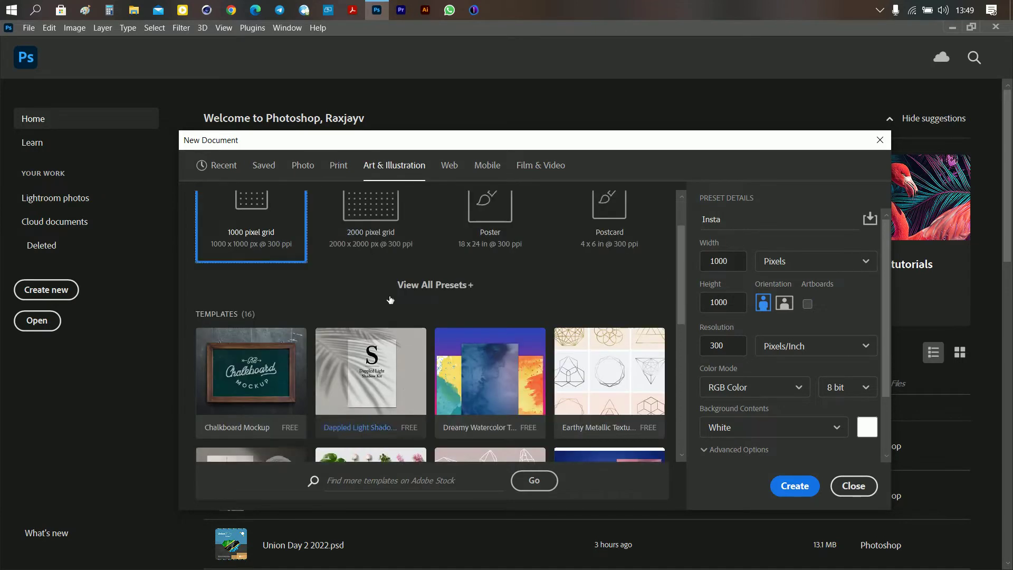
scroll(390, 296, "up", 1)
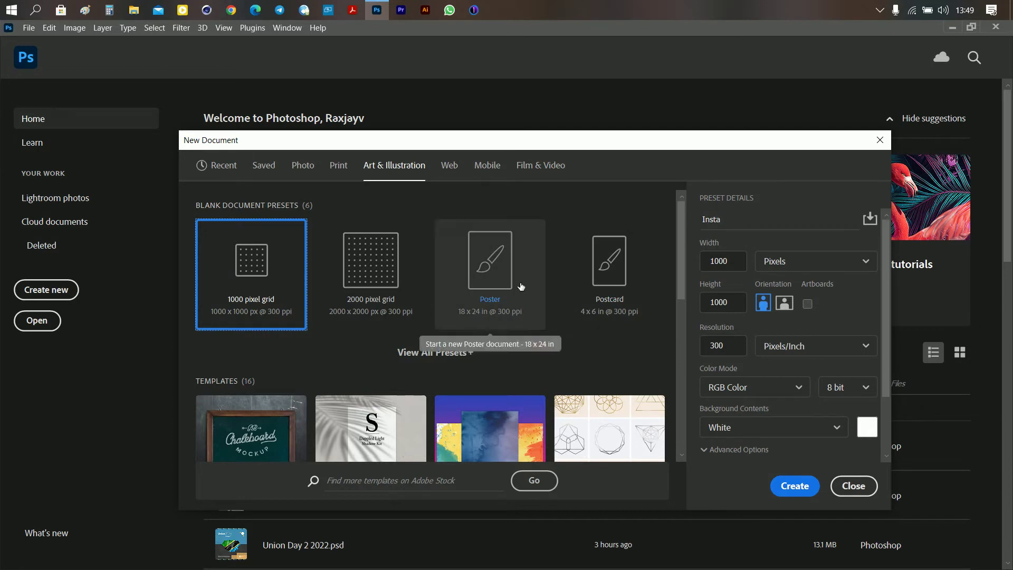
left_click(449, 165)
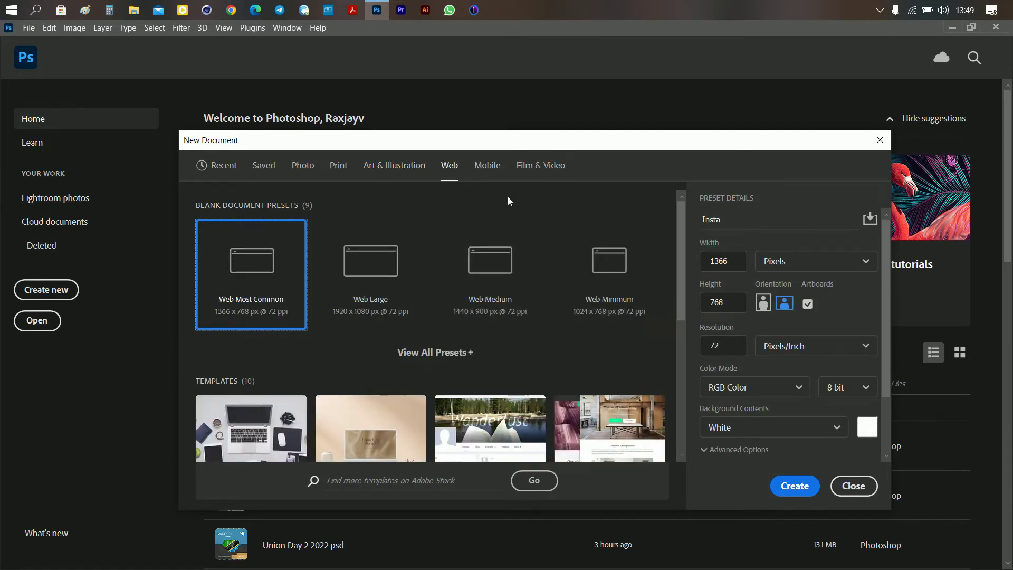
Examine all the mobile device presets and the film and video presets for new documents
left_click(492, 165)
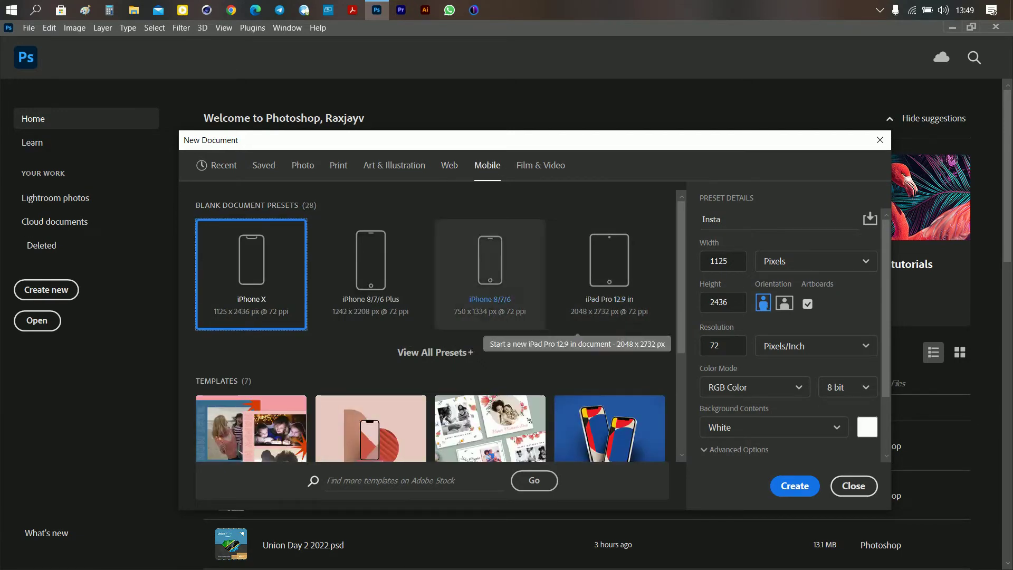
left_click(447, 352)
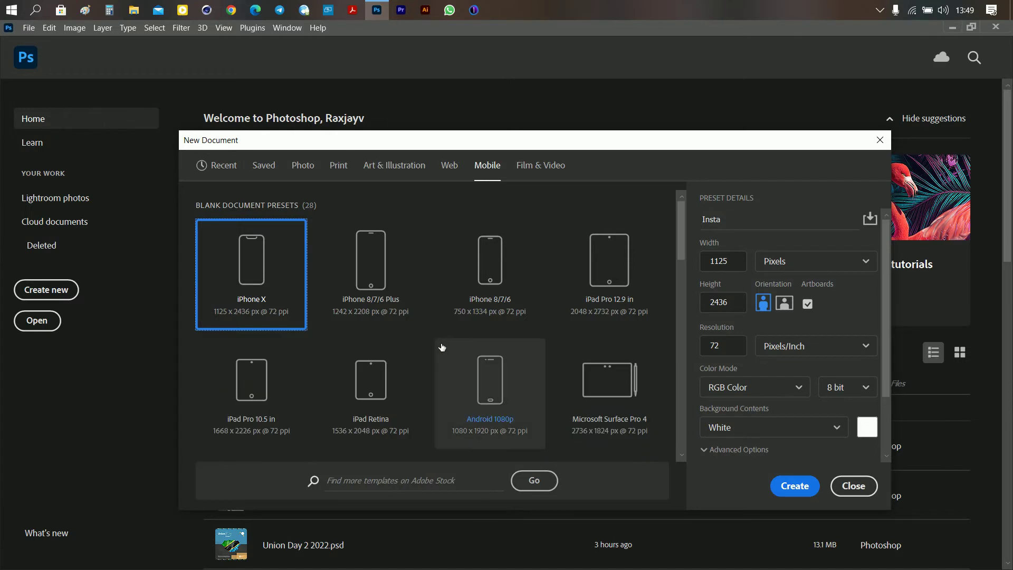
scroll(440, 349, "down", 3)
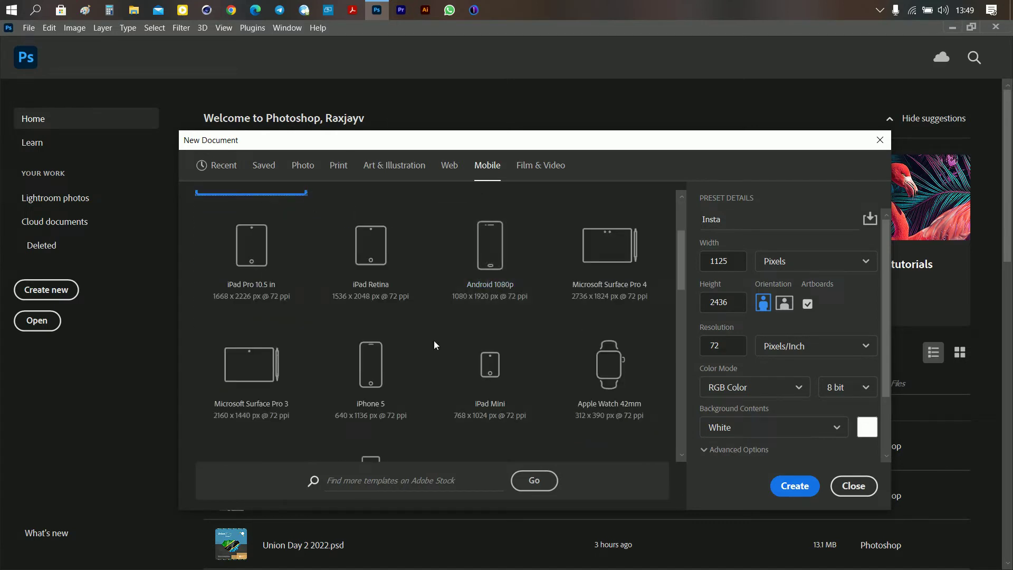
scroll(438, 343, "up", 3)
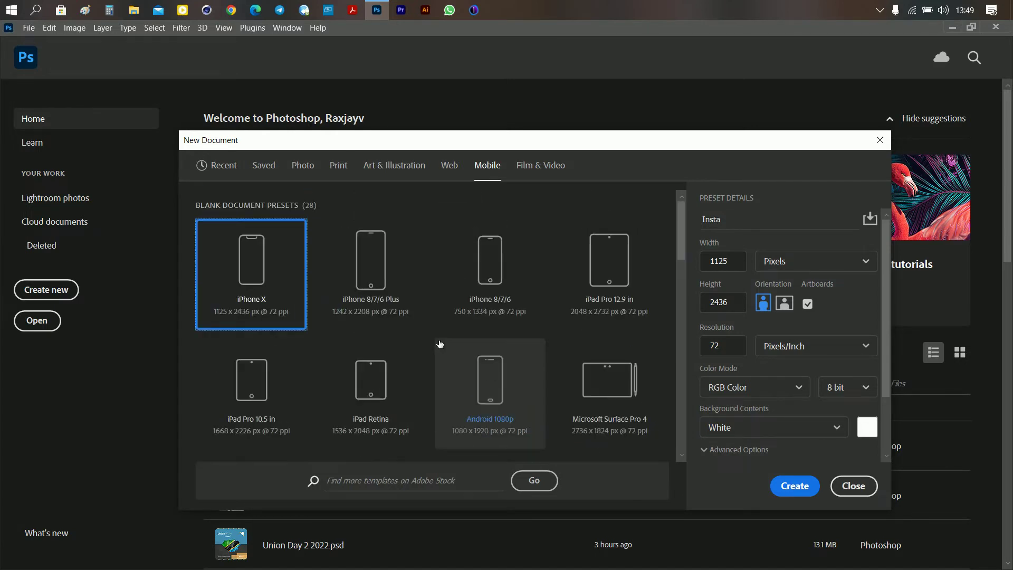
left_click(541, 165)
left_click_drag(541, 148, 508, 158)
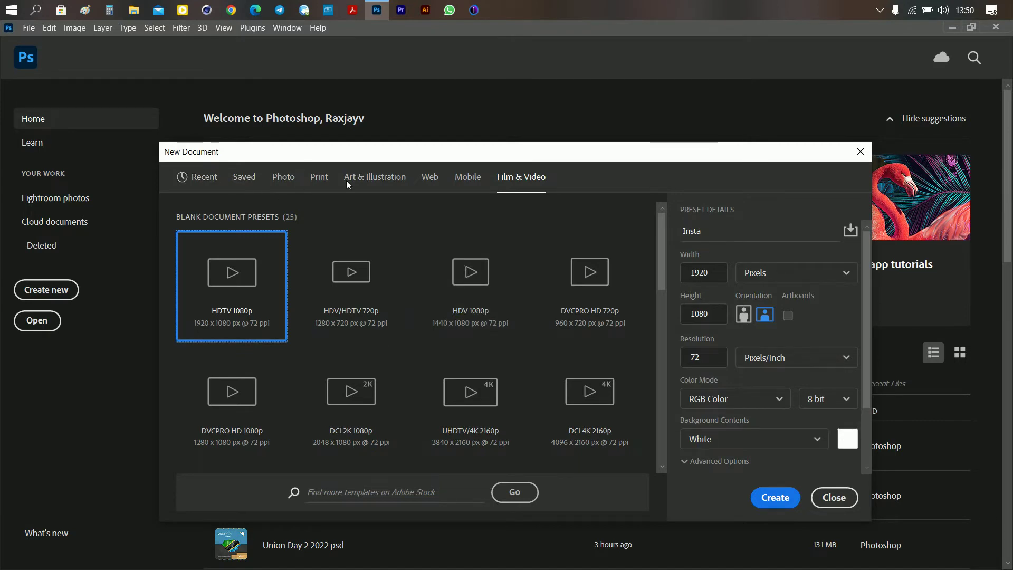
Compare the size and resolution details of the art, print and web presets, including the A4 print preset
left_click(440, 182)
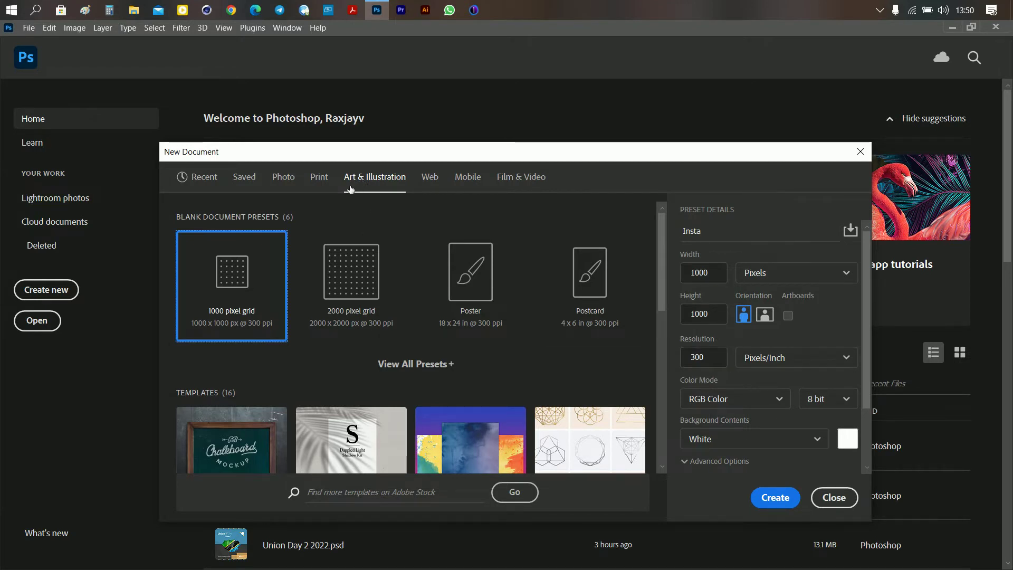
left_click(318, 178)
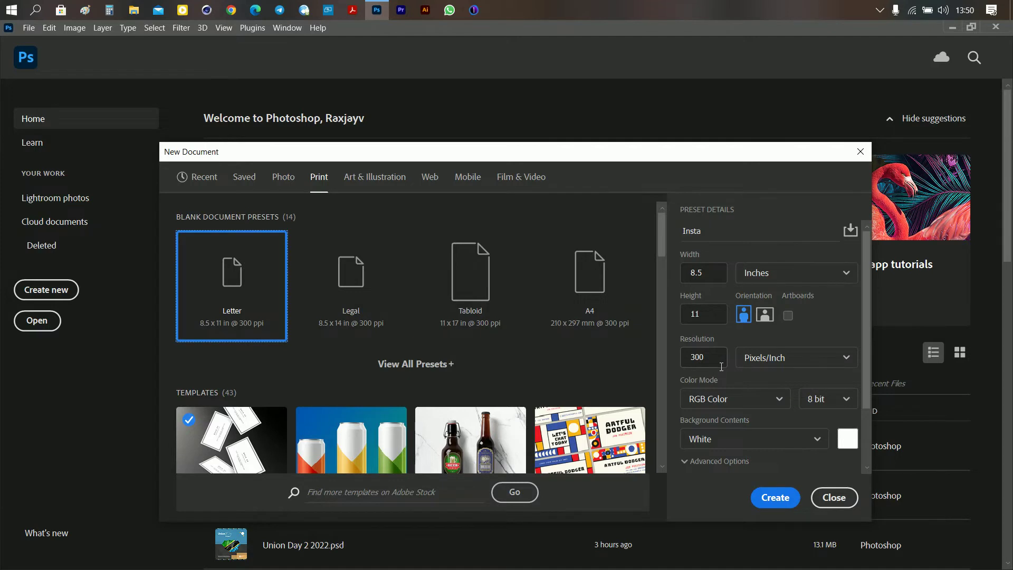
left_click(432, 178)
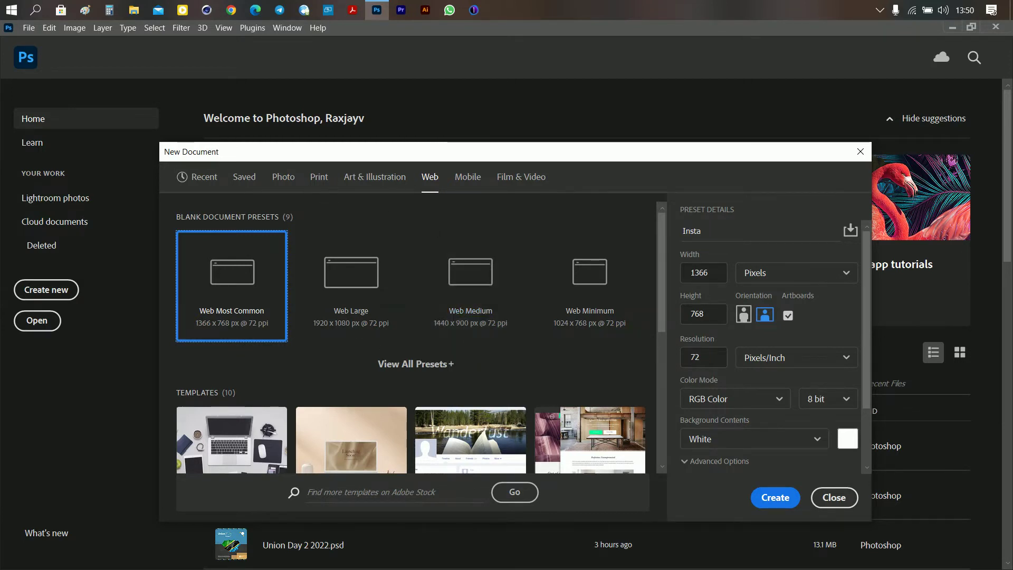
left_click(320, 176)
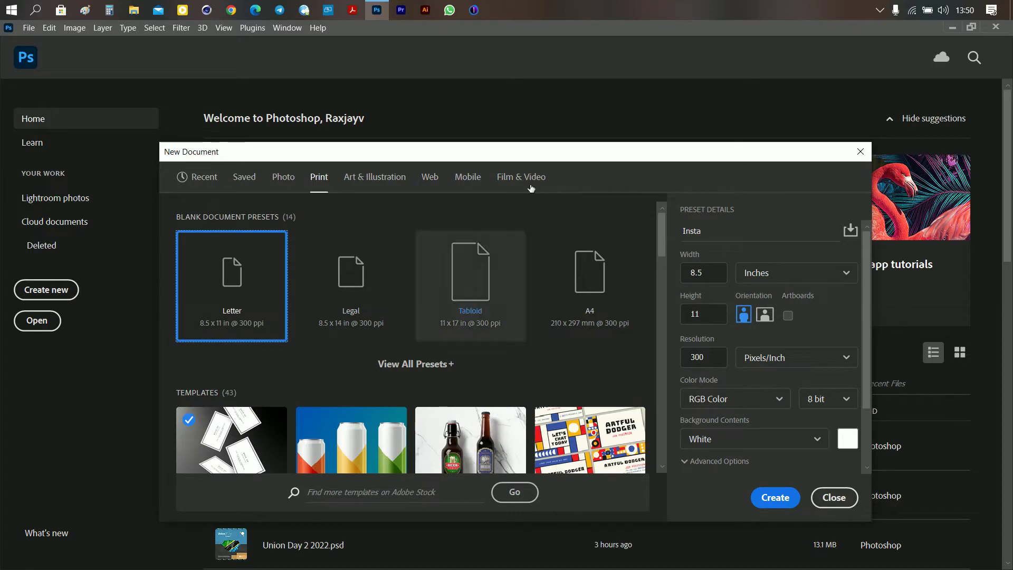
left_click(585, 282)
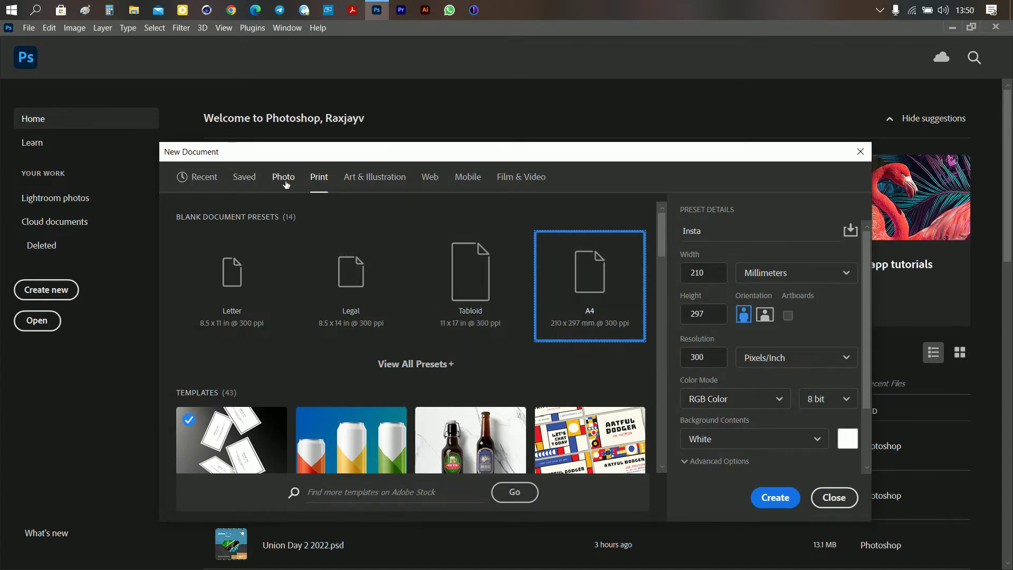
Base the new document on the Web Most Common preset and set its width to 1080 pixels
left_click(431, 177)
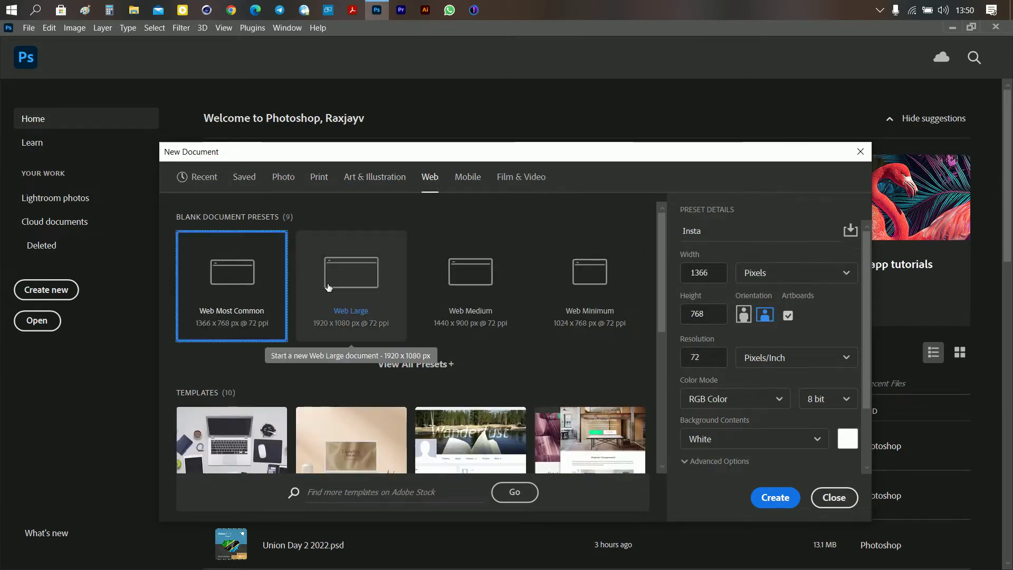
double_click(722, 284)
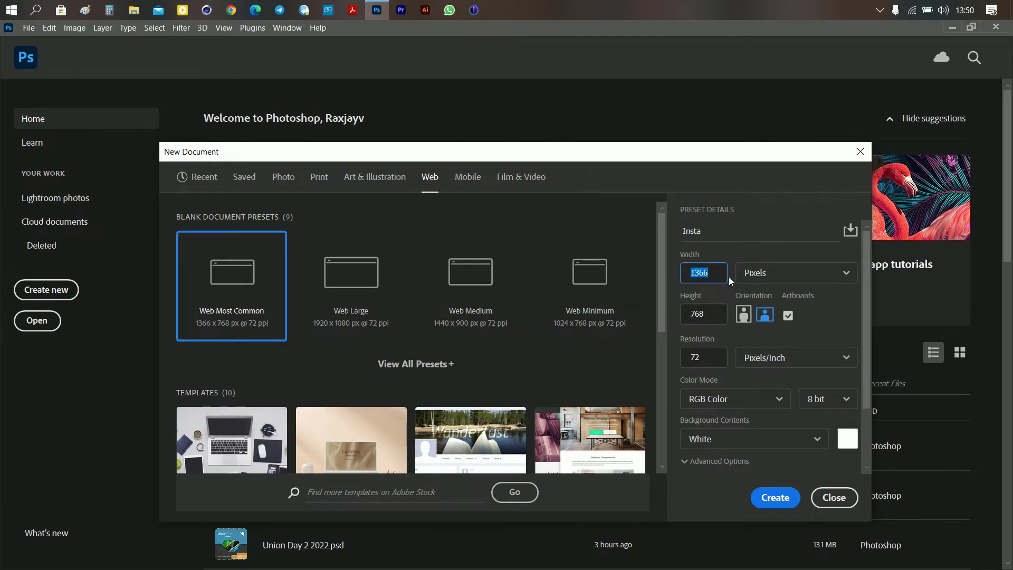
type("1080")
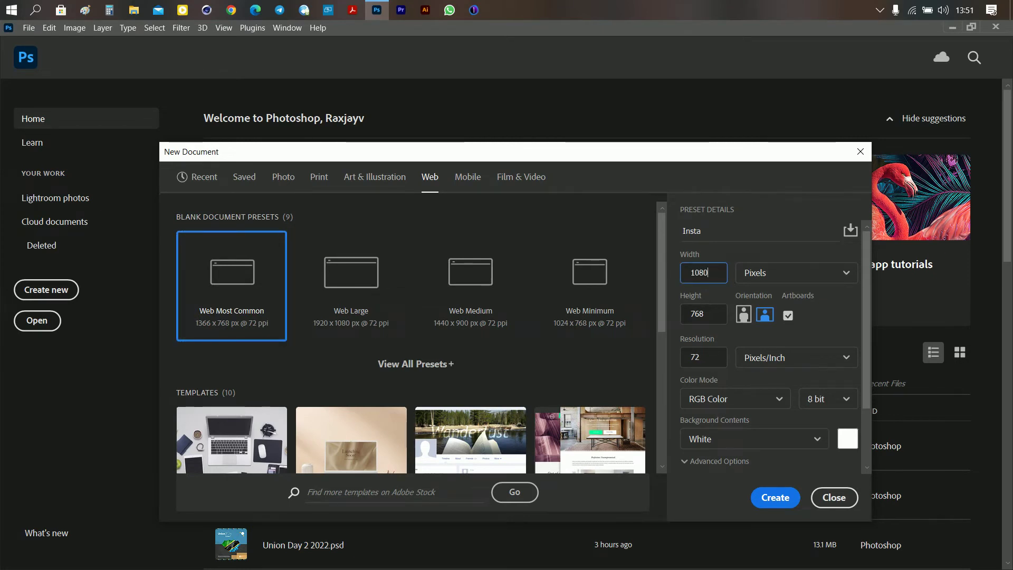
Create the Insta document at 1080 by 768 pixels and 72 ppi in landscape orientation with an artboard
double_click(704, 319)
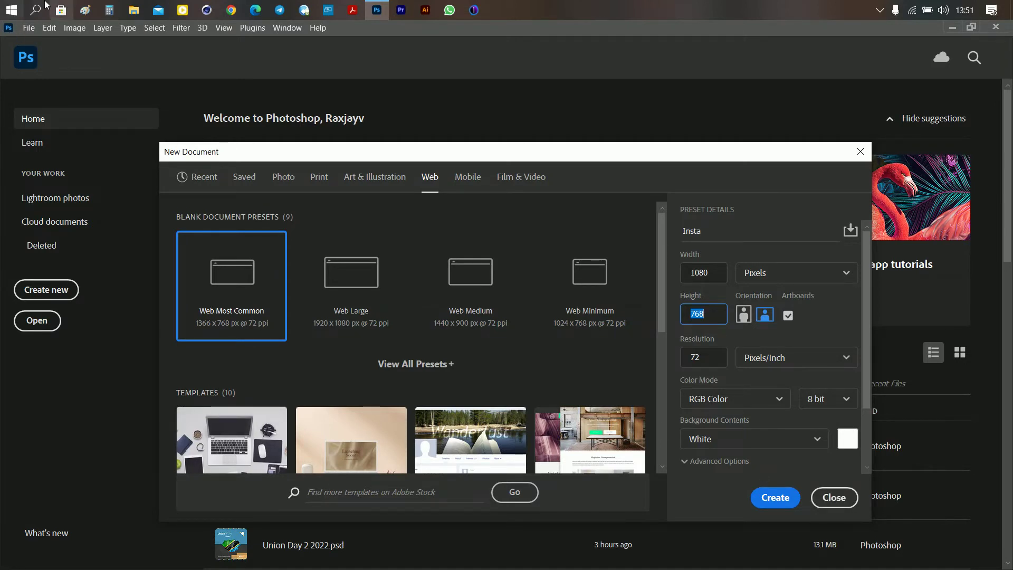
left_click(827, 338)
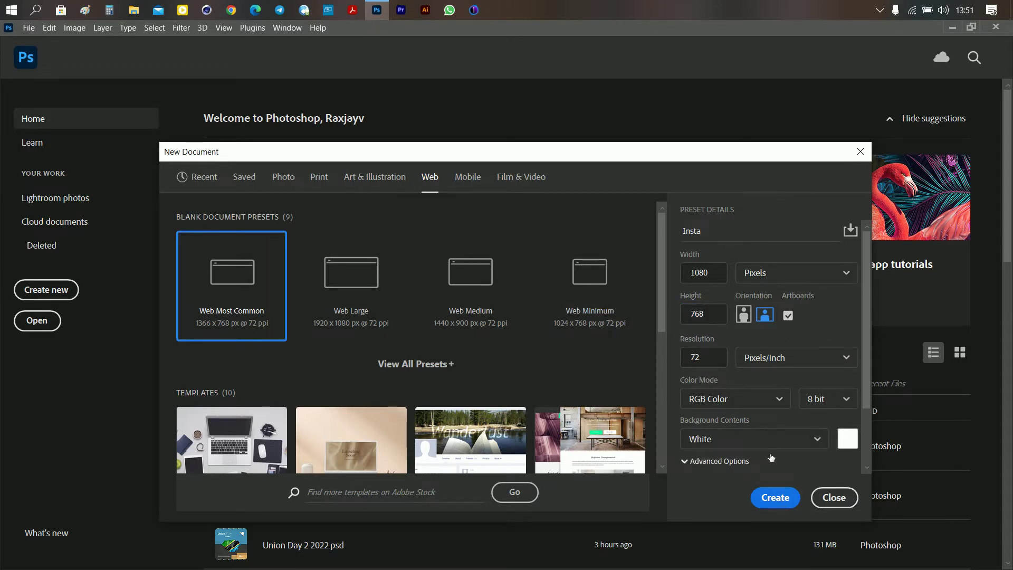
left_click_drag(444, 154, 430, 139)
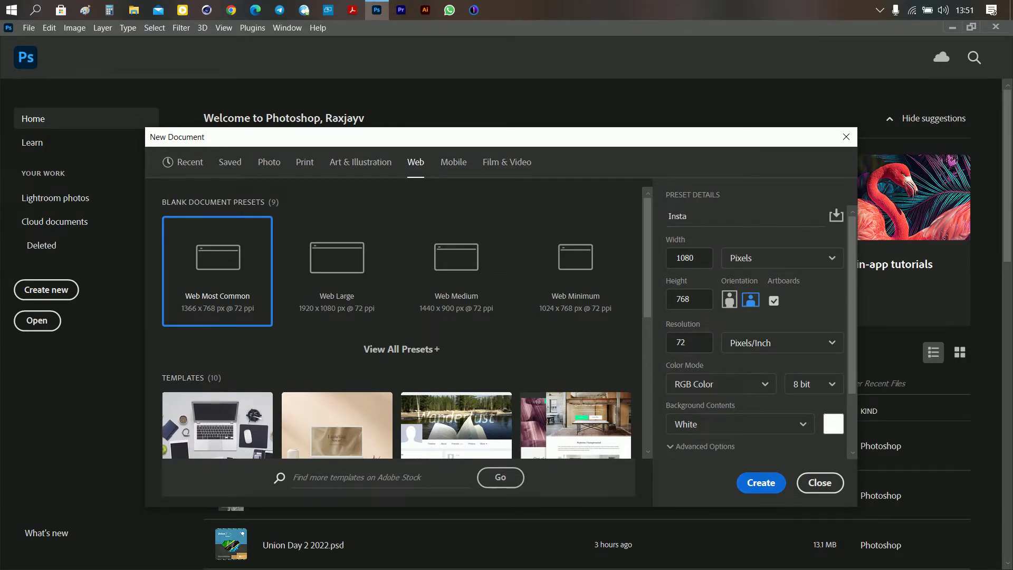
left_click(760, 483)
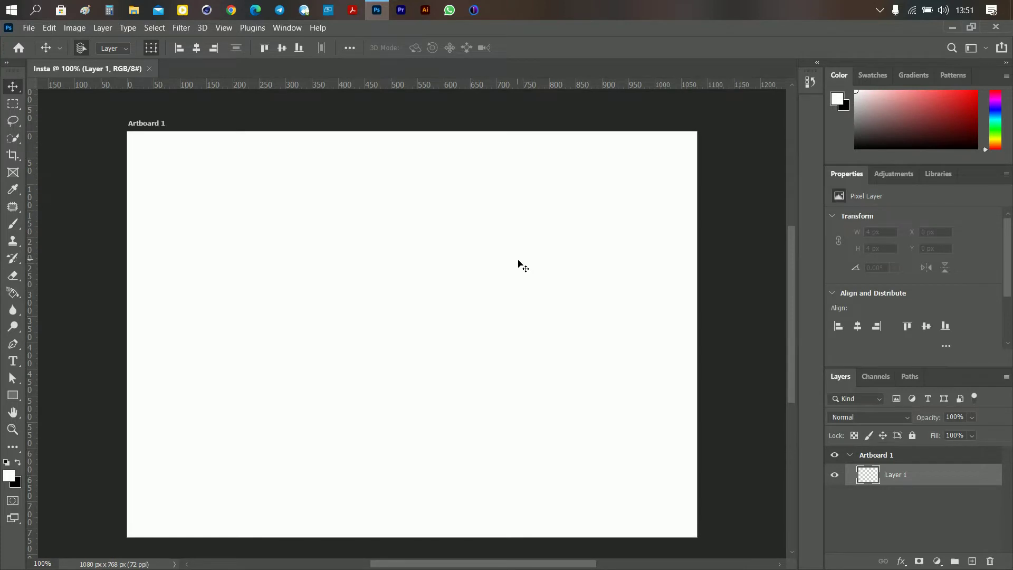
scroll(522, 267, "down", 1)
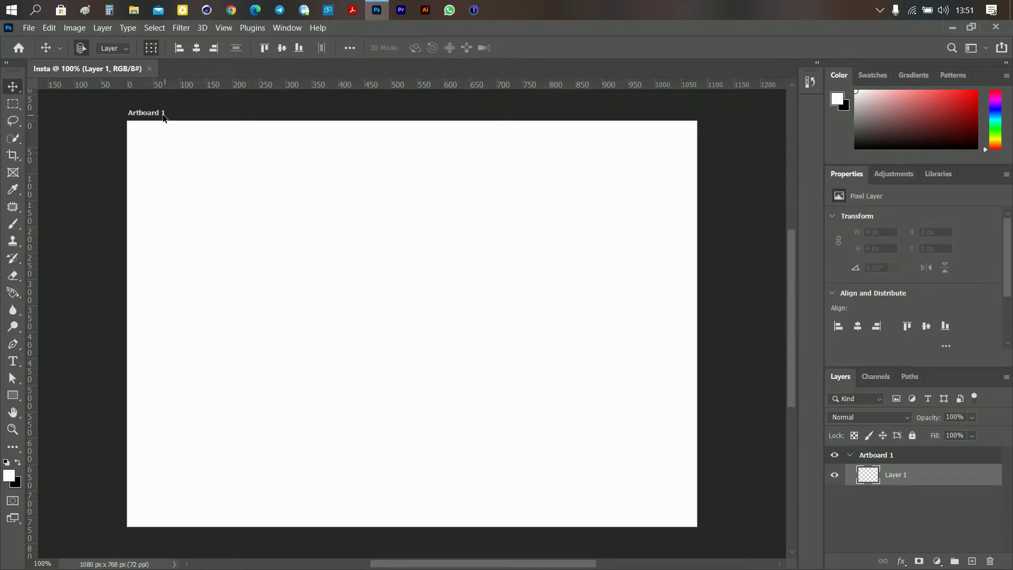
left_click(28, 28)
left_click(37, 40)
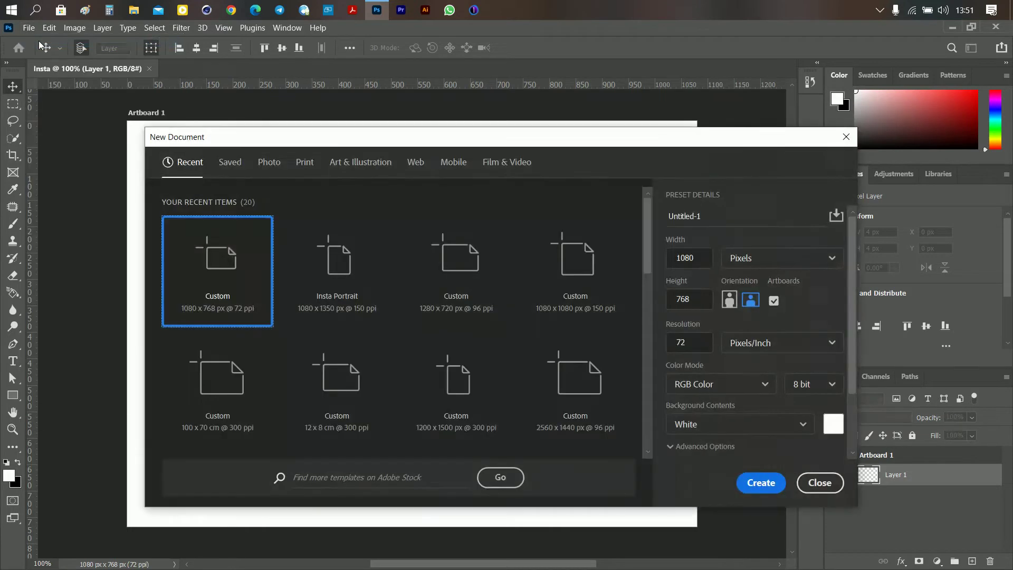
left_click_drag(568, 145, 525, 152)
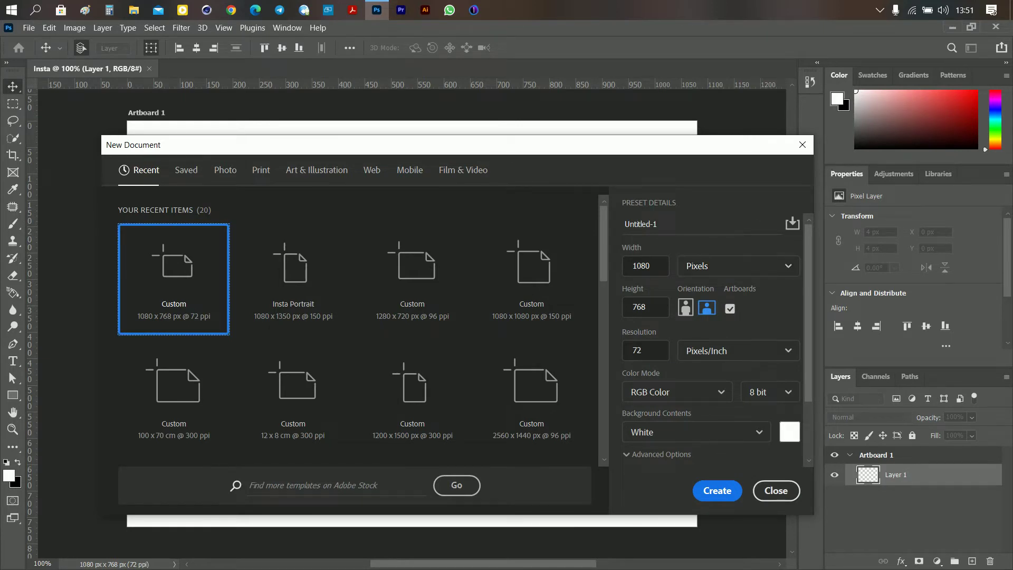
left_click(802, 145)
key("ctrl+0")
left_click_drag(572, 356, 454, 339)
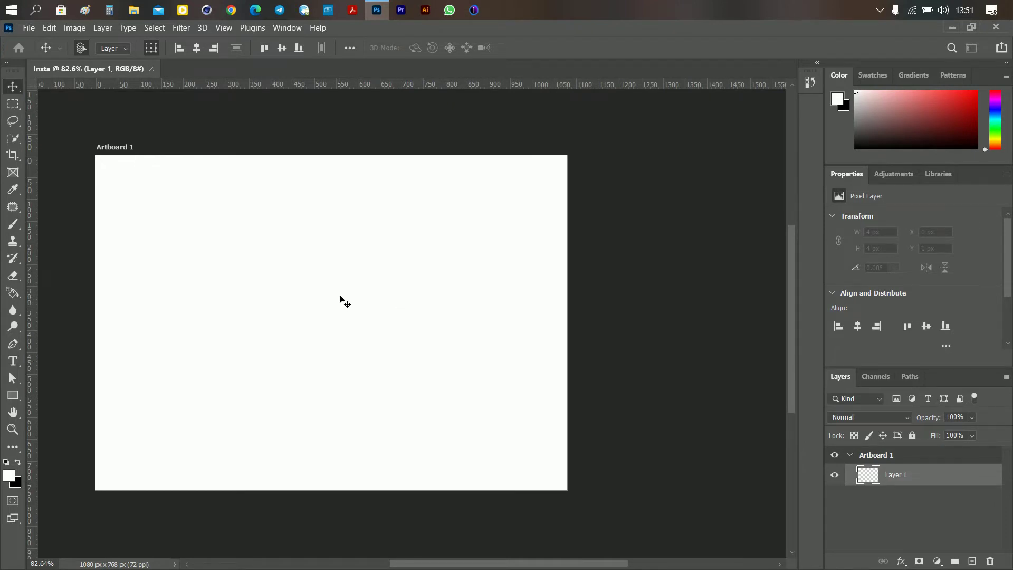
scroll(417, 319, "down", 1)
scroll(411, 314, "down", 1)
scroll(407, 311, "down", 1)
scroll(406, 312, "up", 1)
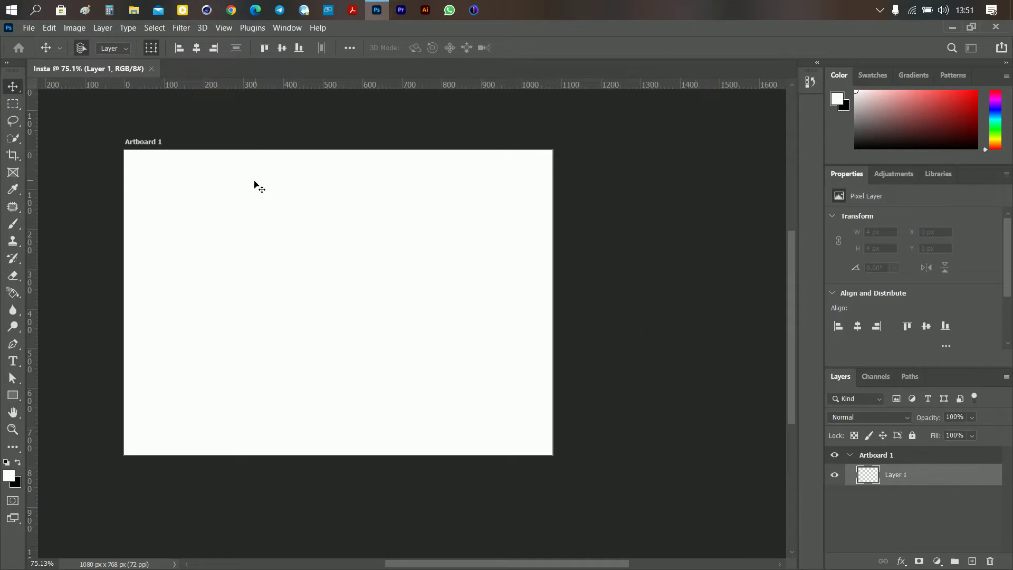
Create a second landscape document of 1080 by 768 pixels with artboards turned off, and compare it with the Insta document
left_click(29, 29)
left_click(31, 32)
left_click(29, 30)
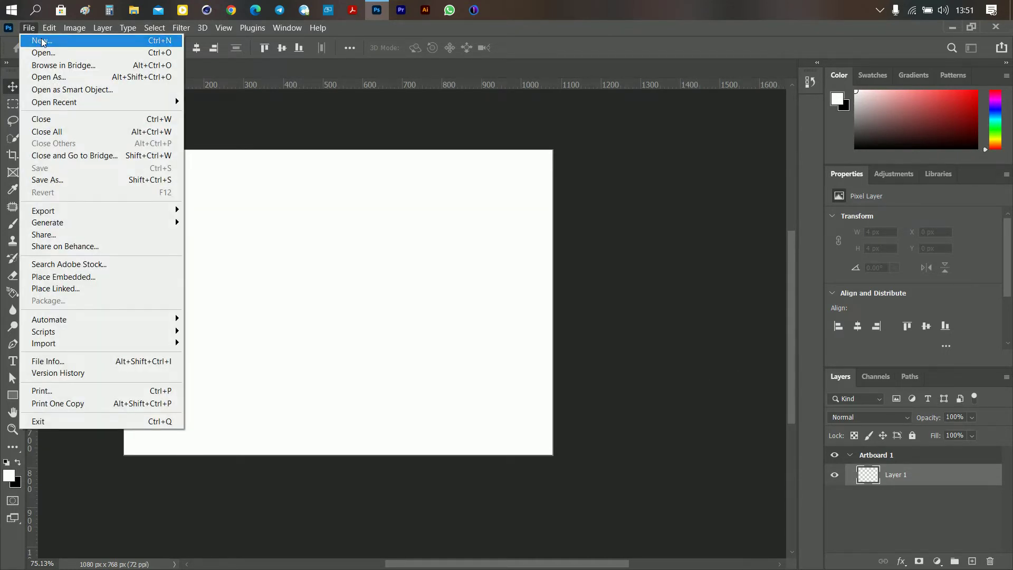
left_click(36, 40)
left_click(731, 311)
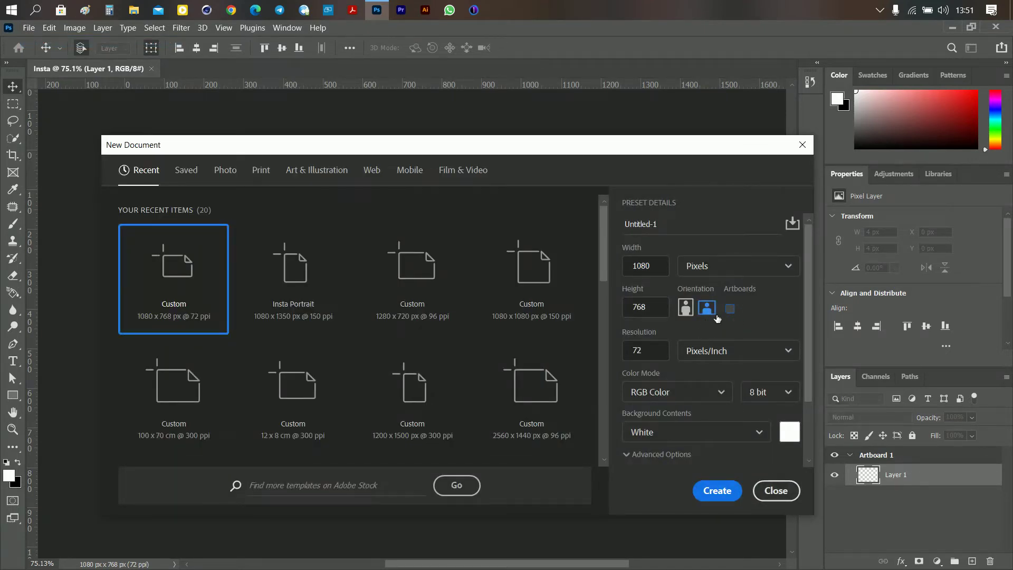
left_click(688, 310)
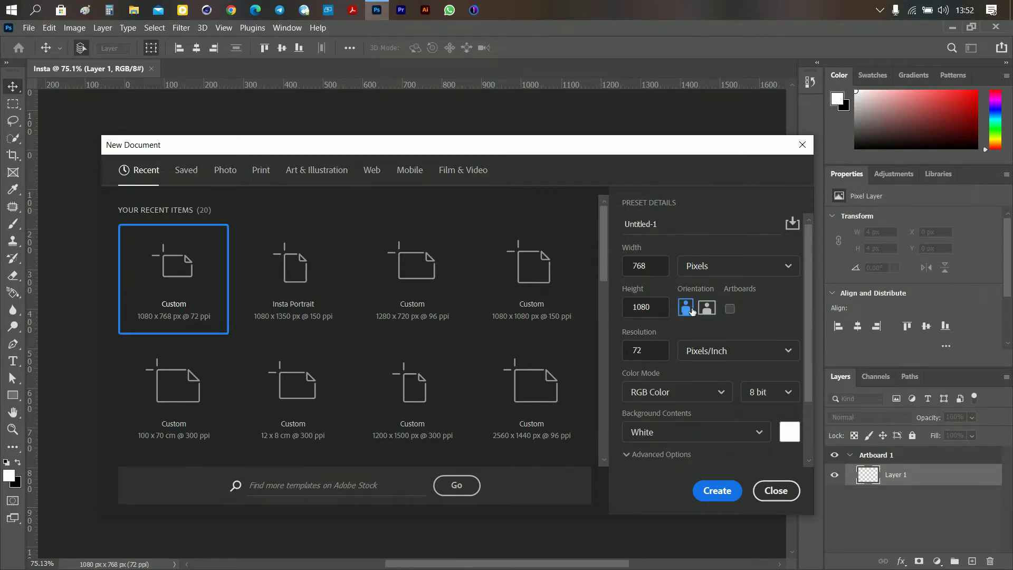
left_click(705, 304)
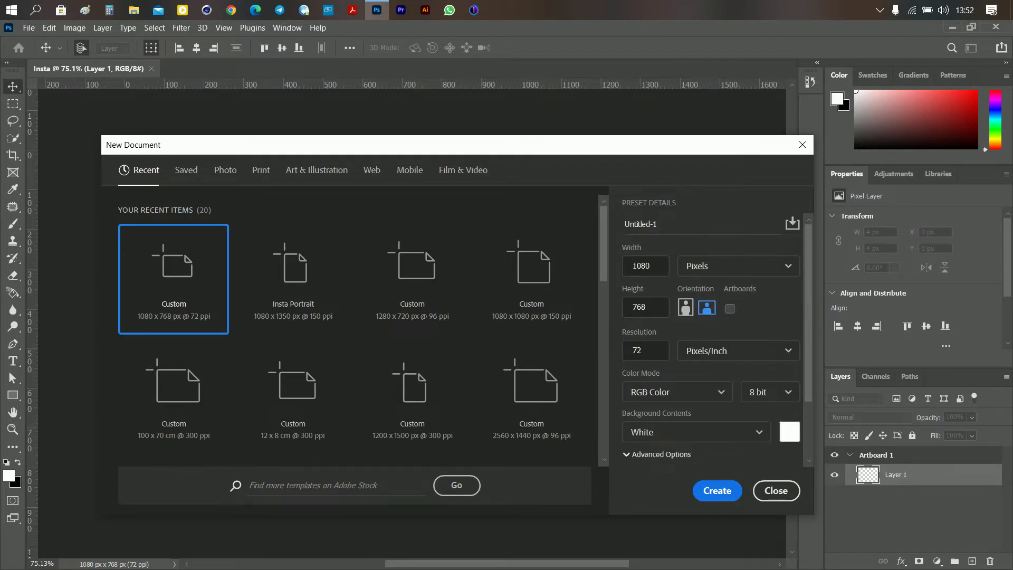
left_click(716, 490)
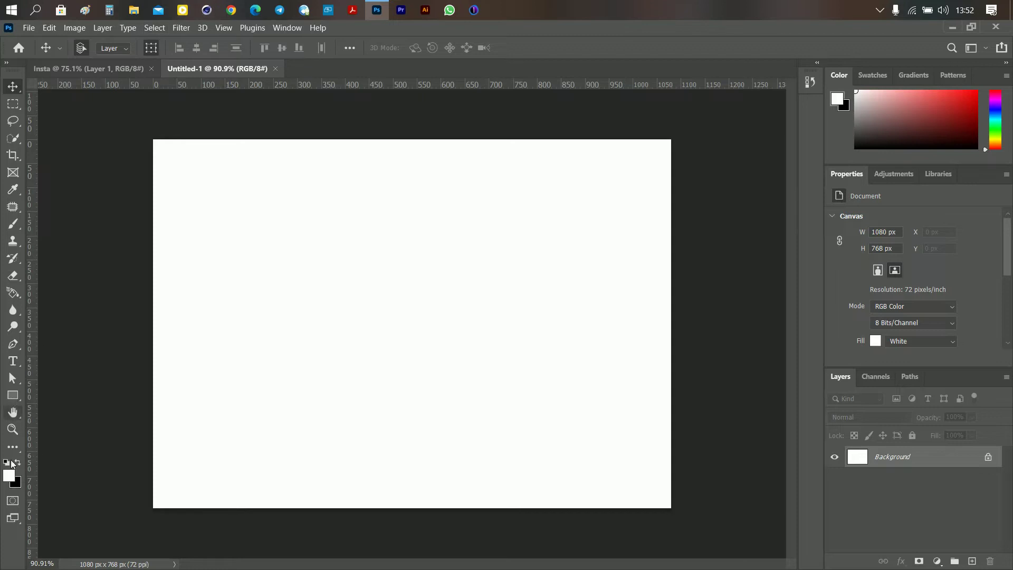
left_click(68, 70)
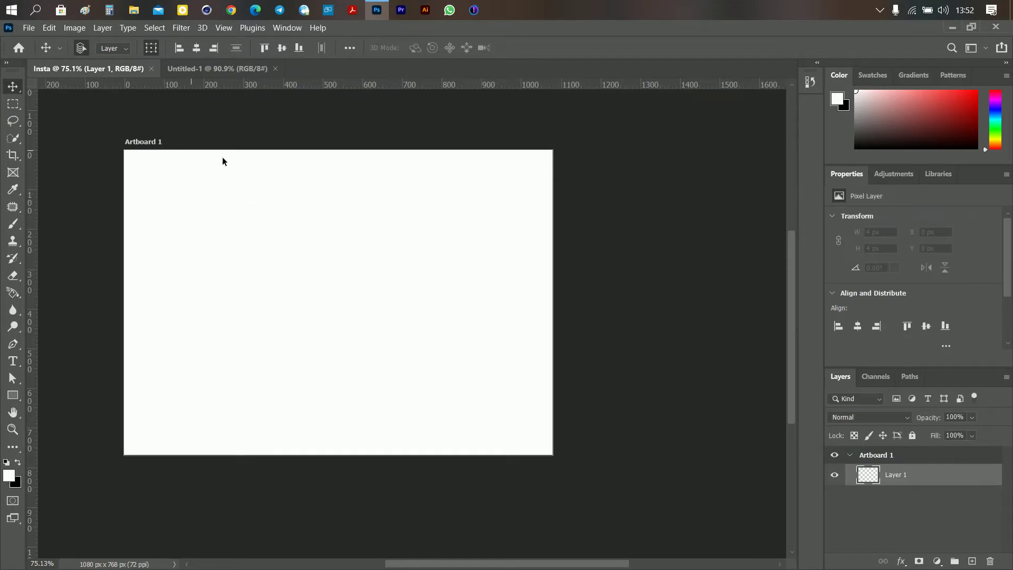
left_click(189, 70)
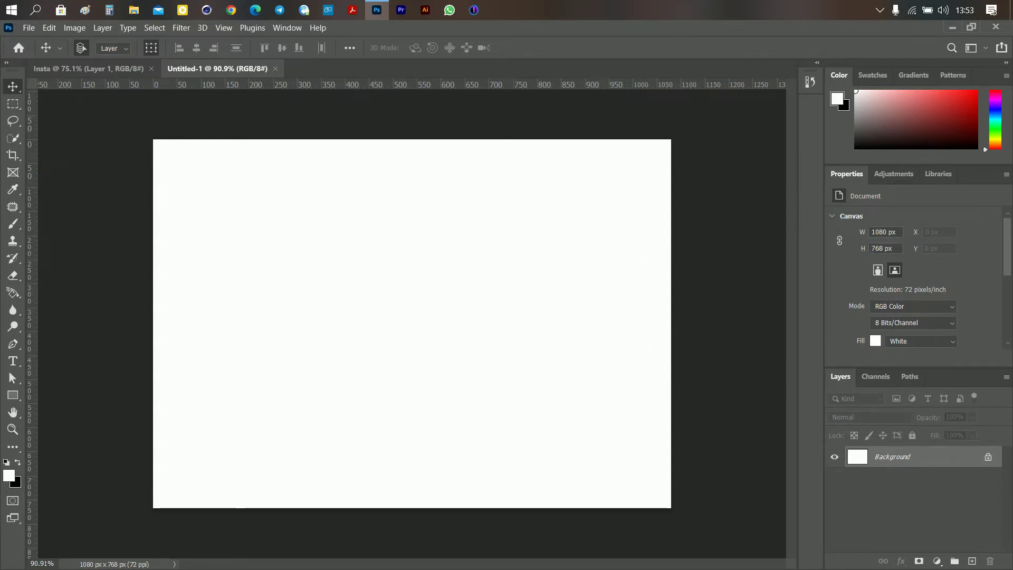
left_click_drag(960, 115, 863, 106)
right_click(838, 78)
left_click(711, 203)
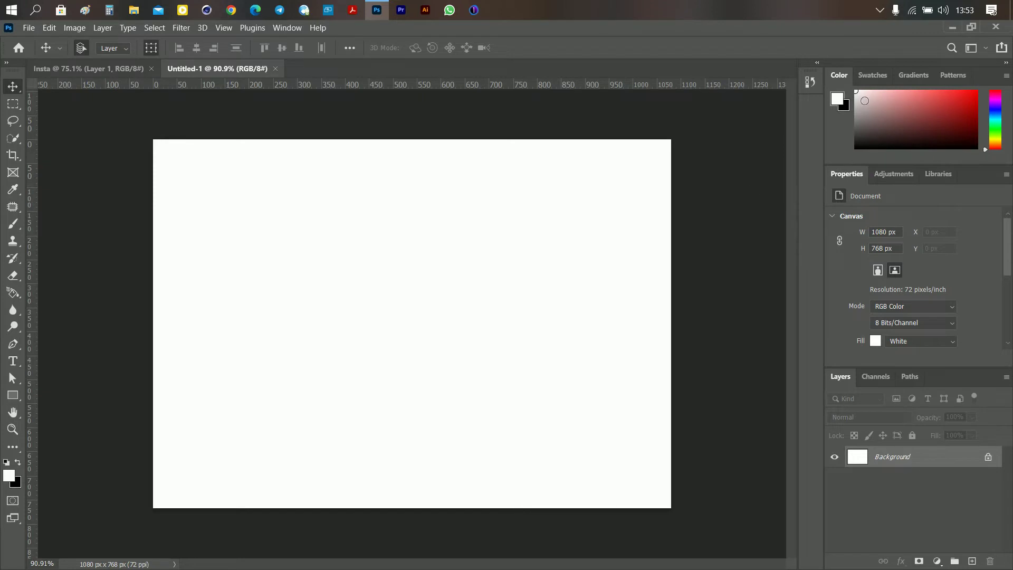
right_click(833, 78)
key("Escape")
right_click(833, 72)
key("Escape")
Close the Color, Swatches, Gradients and Patterns panels
right_click(842, 75)
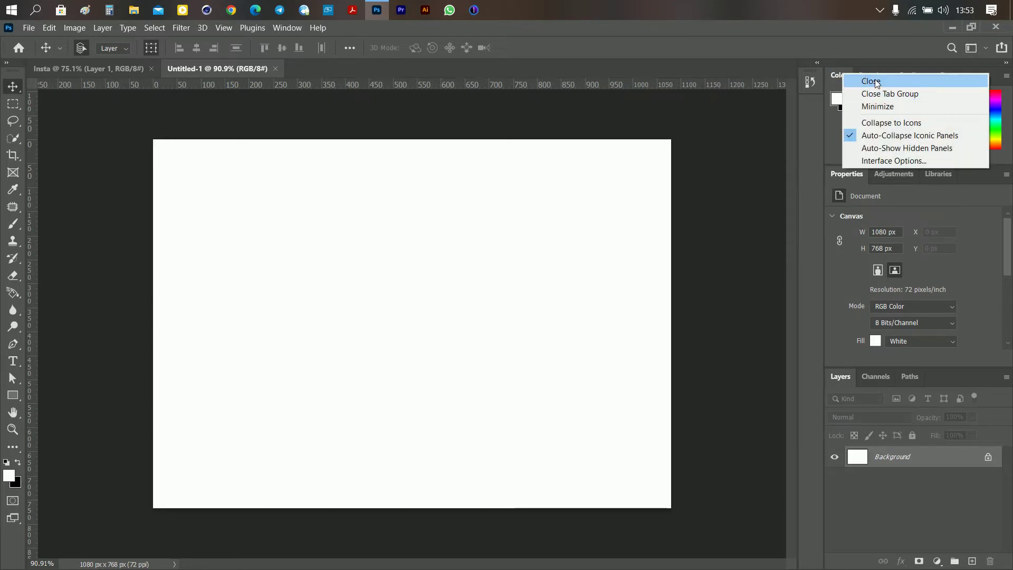
left_click(870, 81)
right_click(844, 75)
left_click(870, 80)
right_click(849, 77)
left_click(877, 86)
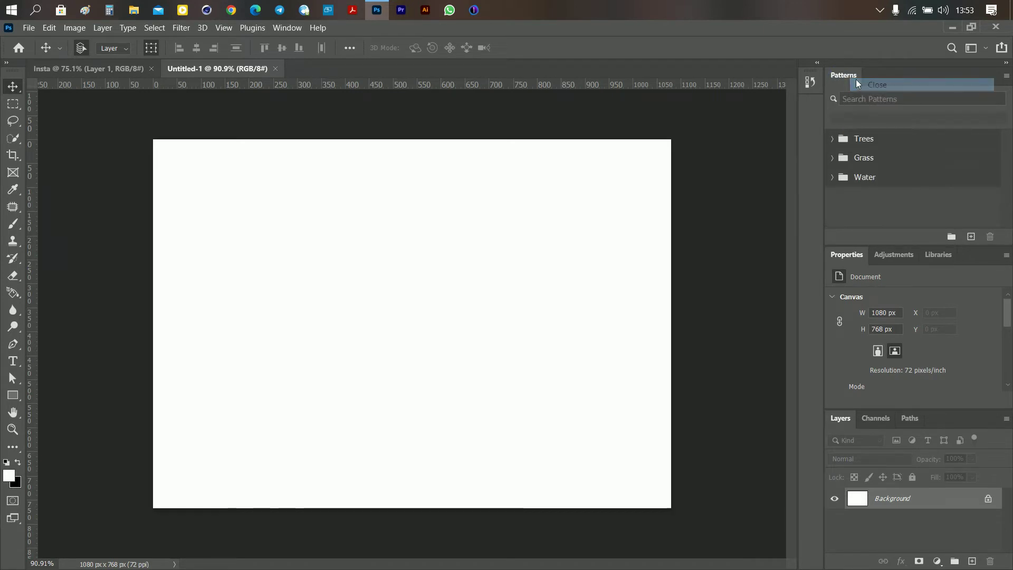
right_click(854, 86)
left_click(887, 84)
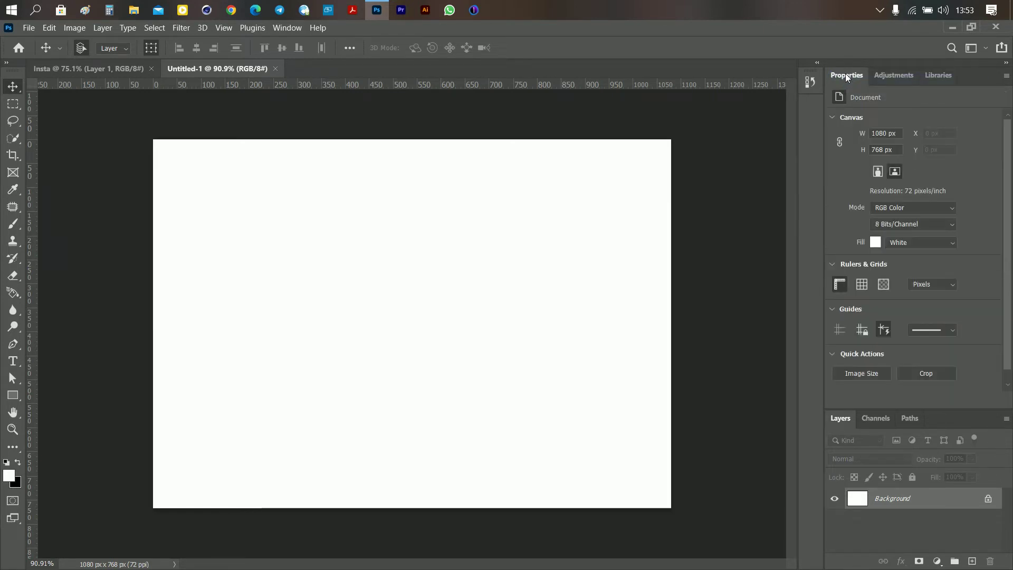
Close the Adjustments and Libraries panels, keeping only Properties in that group, and glance at the Channels panel before returning to Layers
left_click(897, 77)
right_click(899, 78)
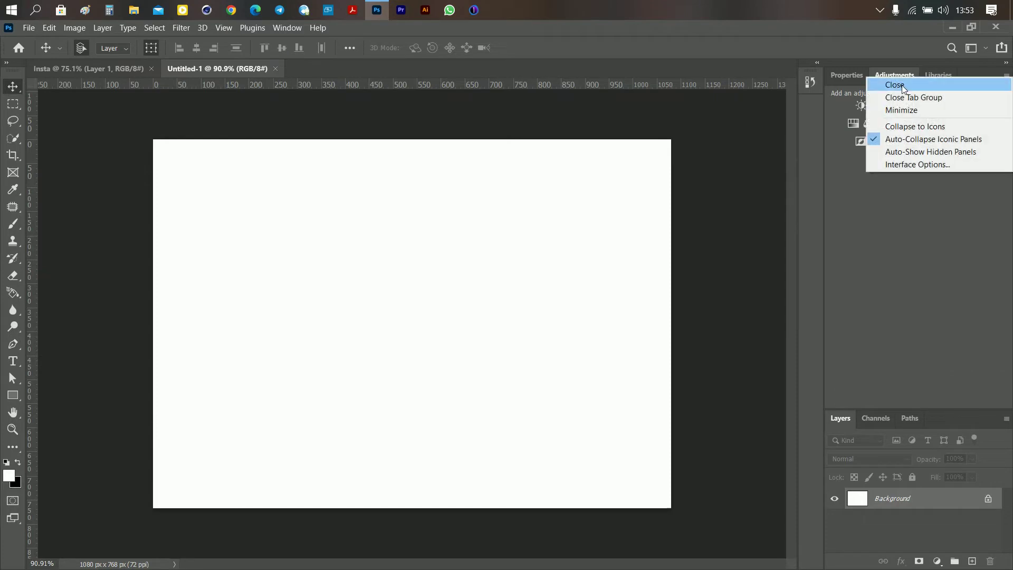
left_click(895, 84)
left_click(887, 76)
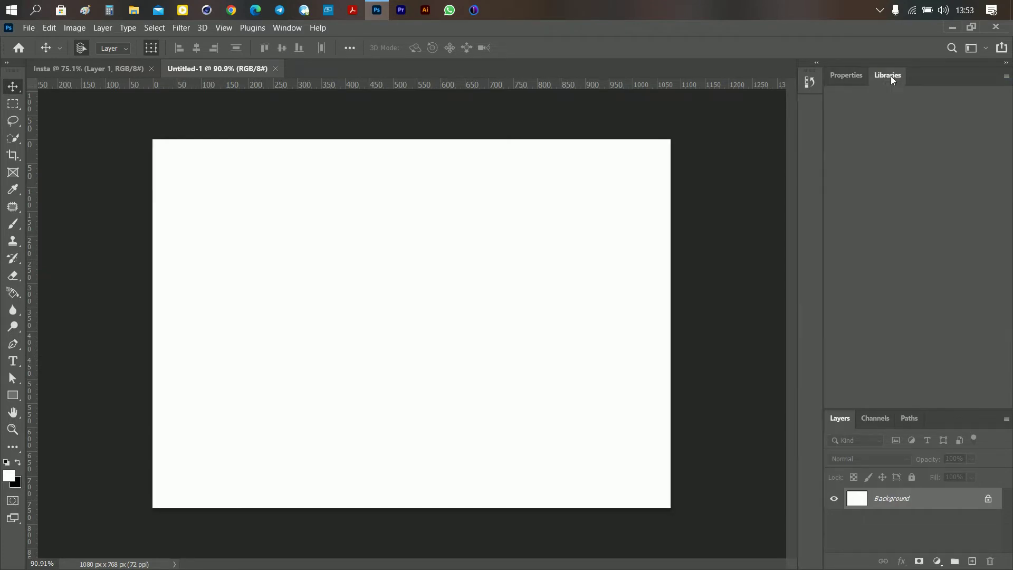
right_click(892, 80)
left_click(891, 84)
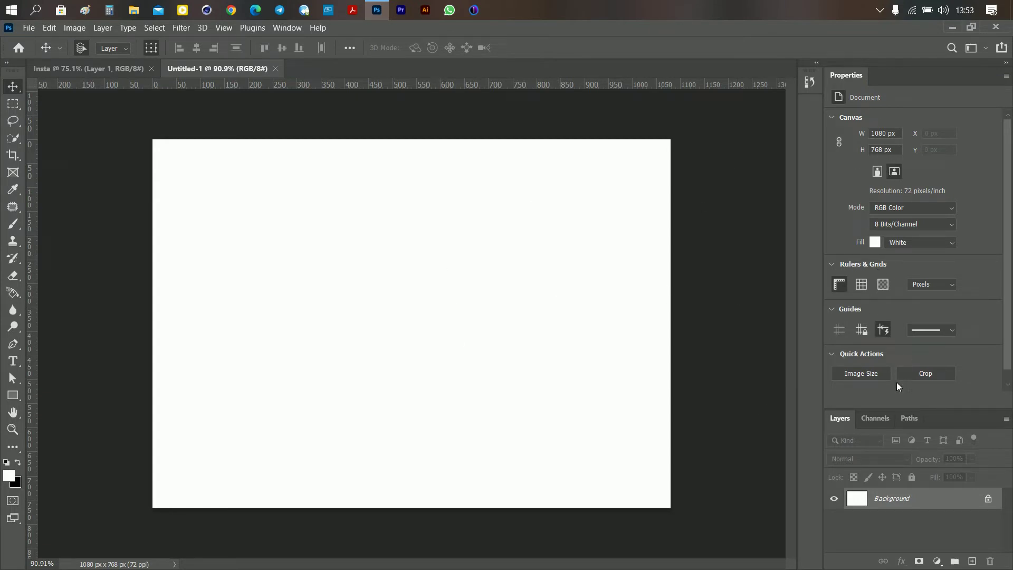
left_click(877, 419)
left_click(846, 420)
Add the text DESIGN to the upper-left area of the canvas with the Horizontal Type tool, checking the font style and size options
left_click(13, 365)
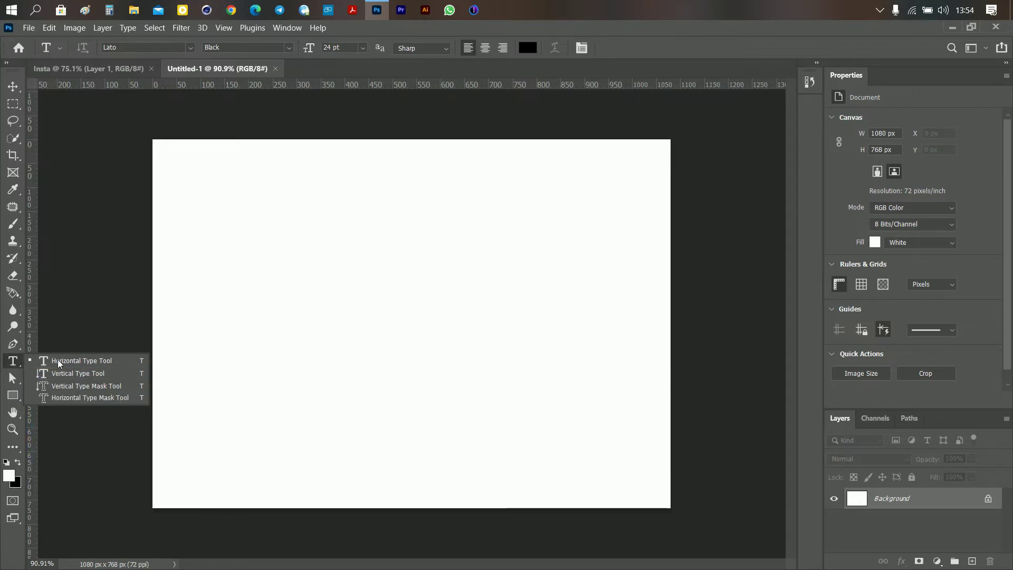
left_click(13, 361)
left_click(290, 271)
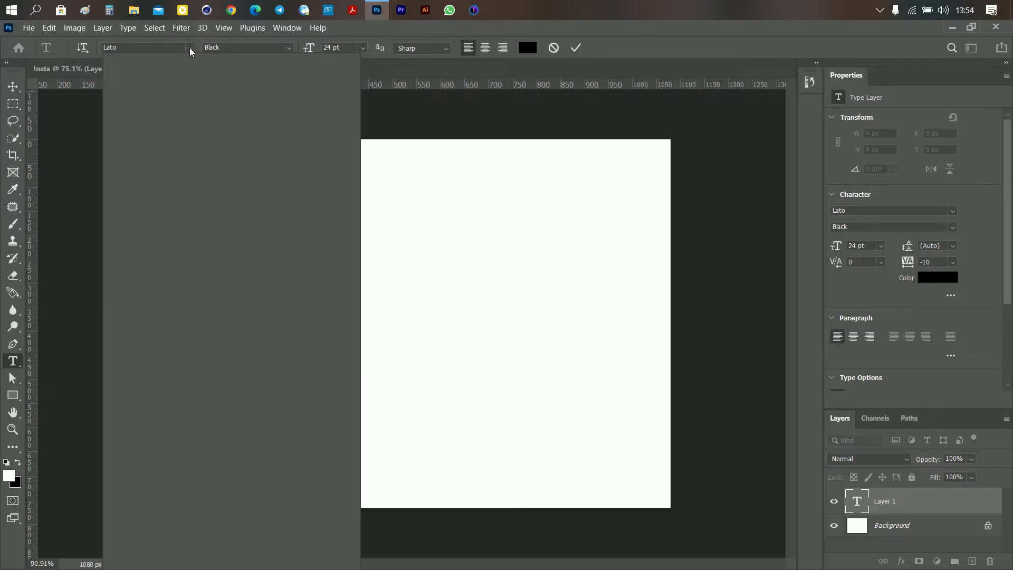
left_click(290, 47)
left_click(290, 47)
left_click(363, 48)
left_click(363, 48)
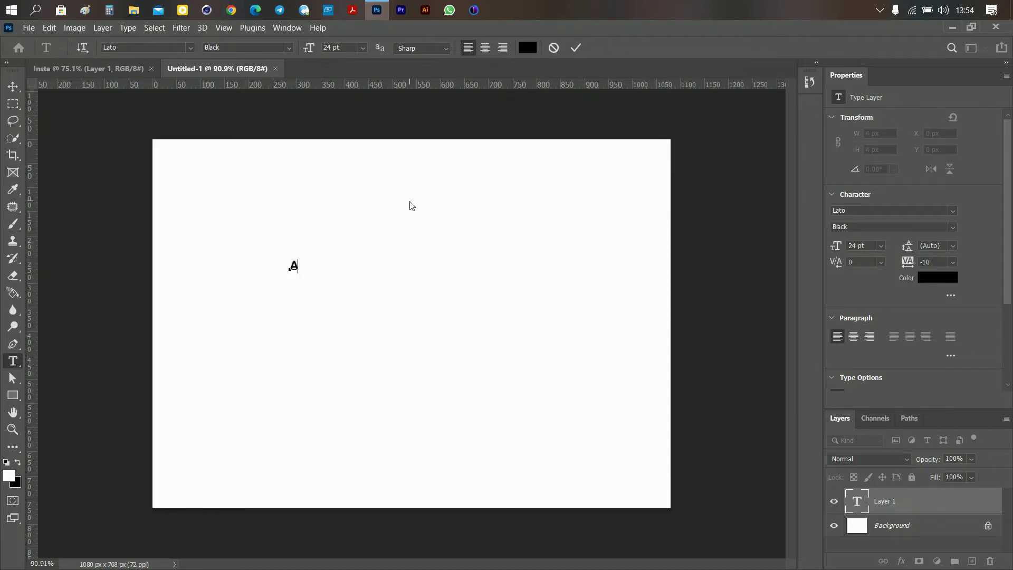
type("DESIGN")
Select all of the DESIGN text and set its color to dark blue (#0e3965)
left_click(154, 27)
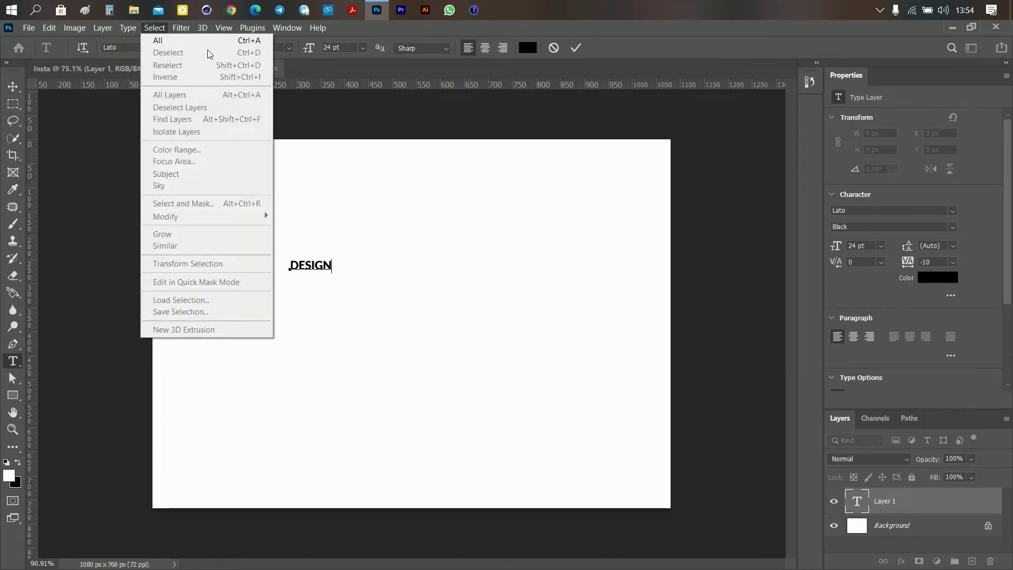
left_click(155, 27)
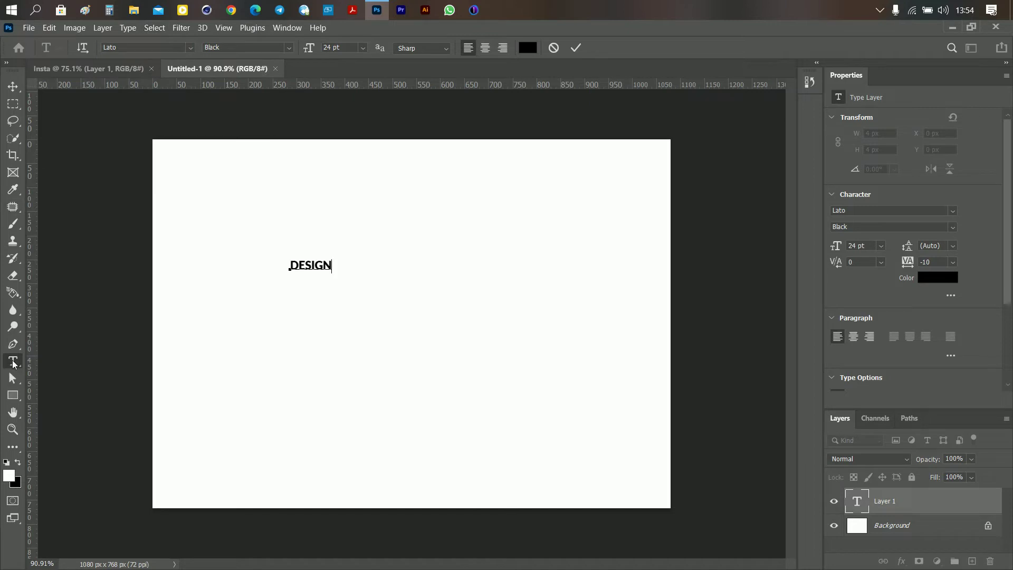
left_click(155, 28)
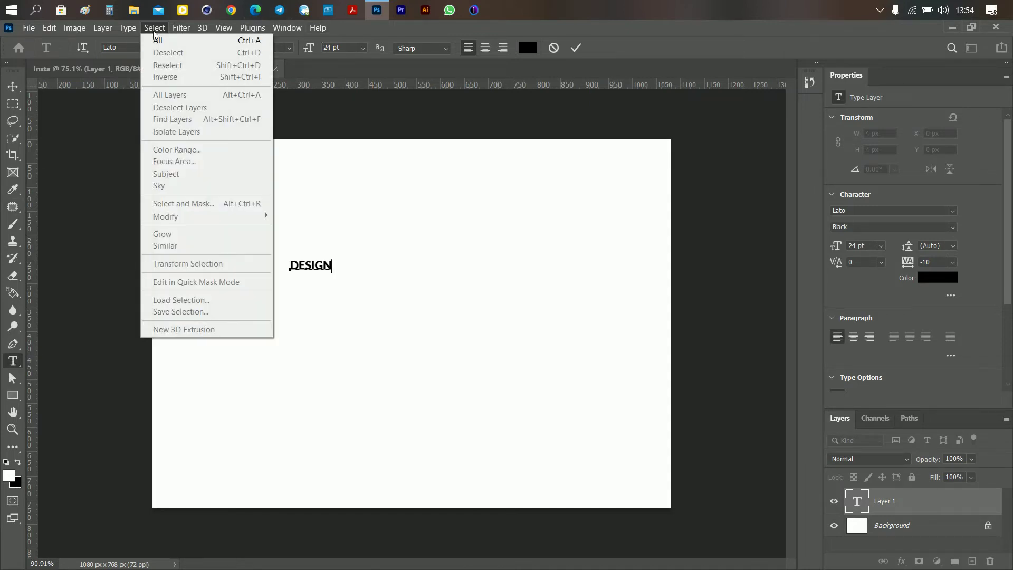
left_click(174, 40)
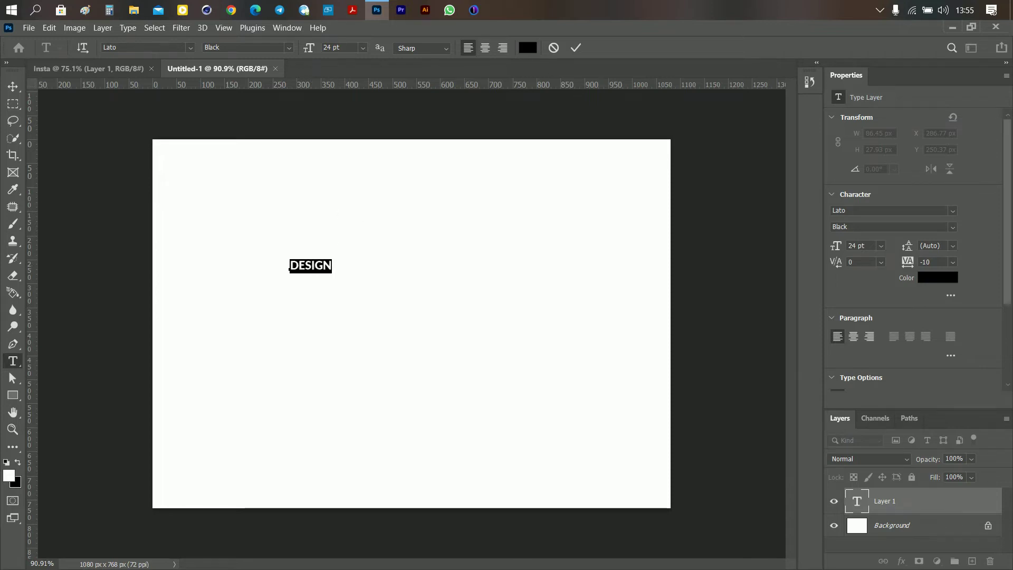
left_click(529, 48)
left_click_drag(617, 178, 592, 160)
left_click(774, 220)
left_click_drag(773, 219, 736, 260)
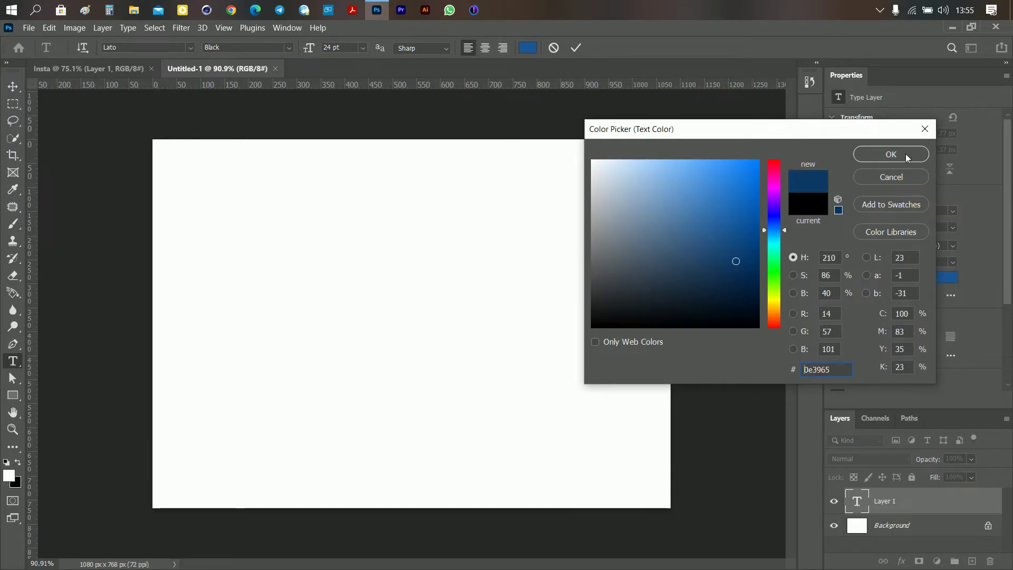
left_click(890, 154)
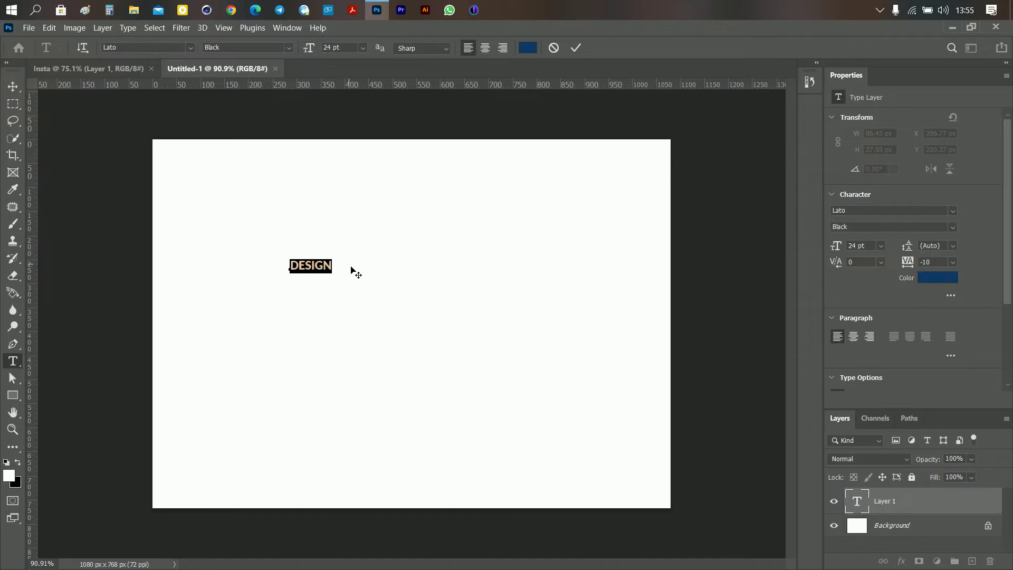
Deselect the characters, commit the DESIGN text and switch to the Move tool
left_click(308, 267)
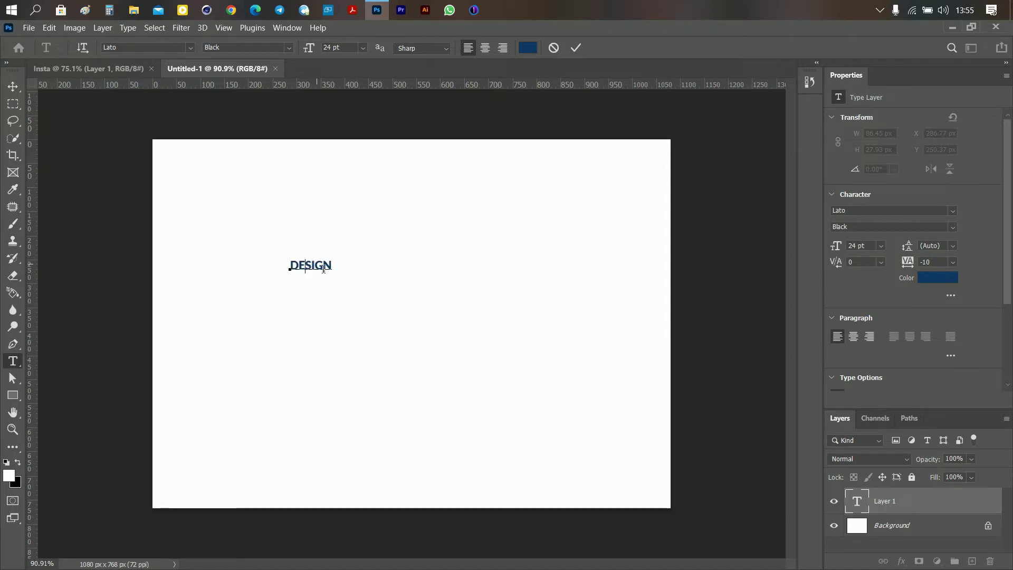
left_click(321, 270)
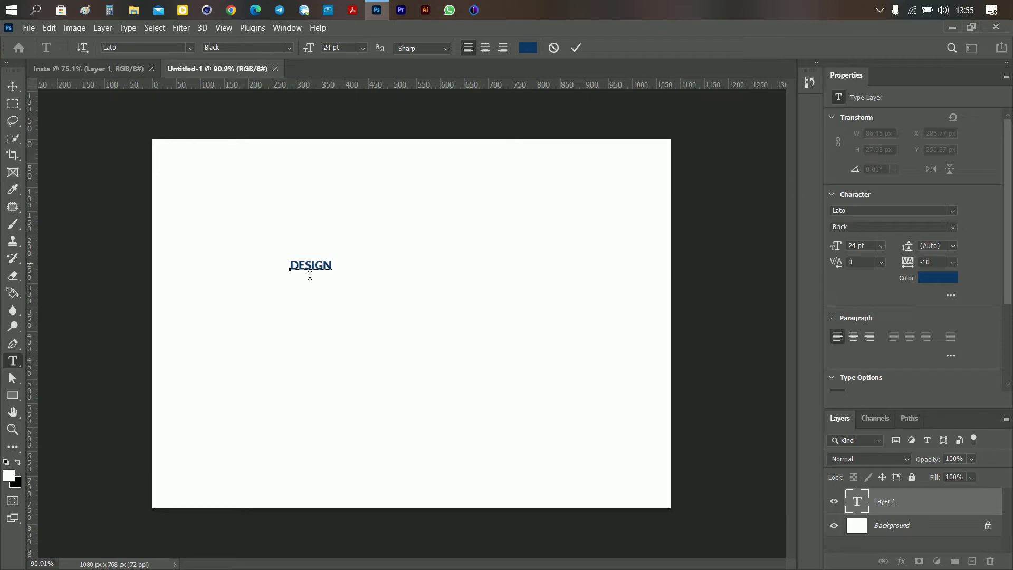
left_click(13, 86)
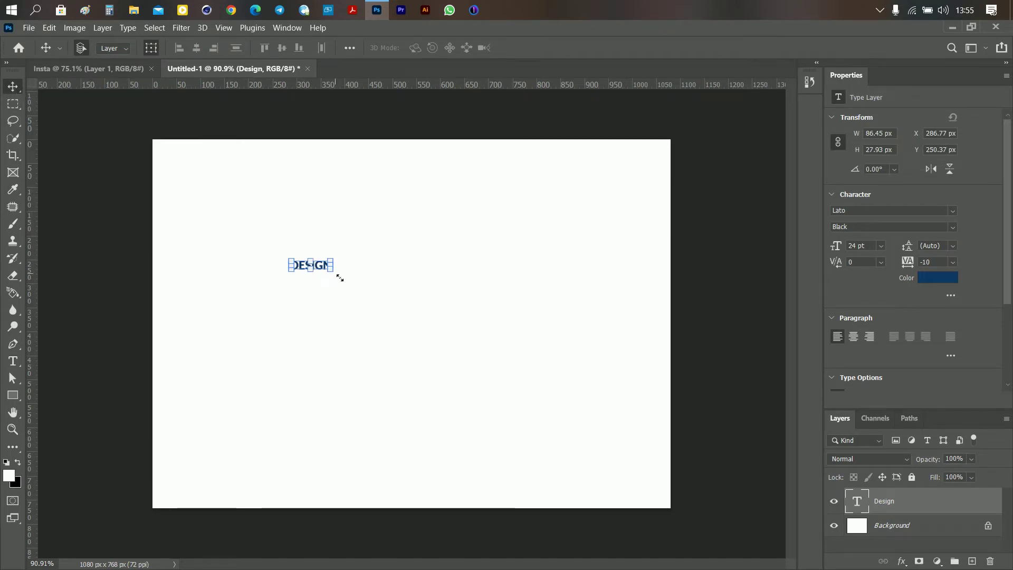
Scale the DESIGN text up to about 191 pt and center it horizontally in the upper half of the canvas
left_click_drag(323, 271, 551, 342)
left_click_drag(412, 271, 277, 233)
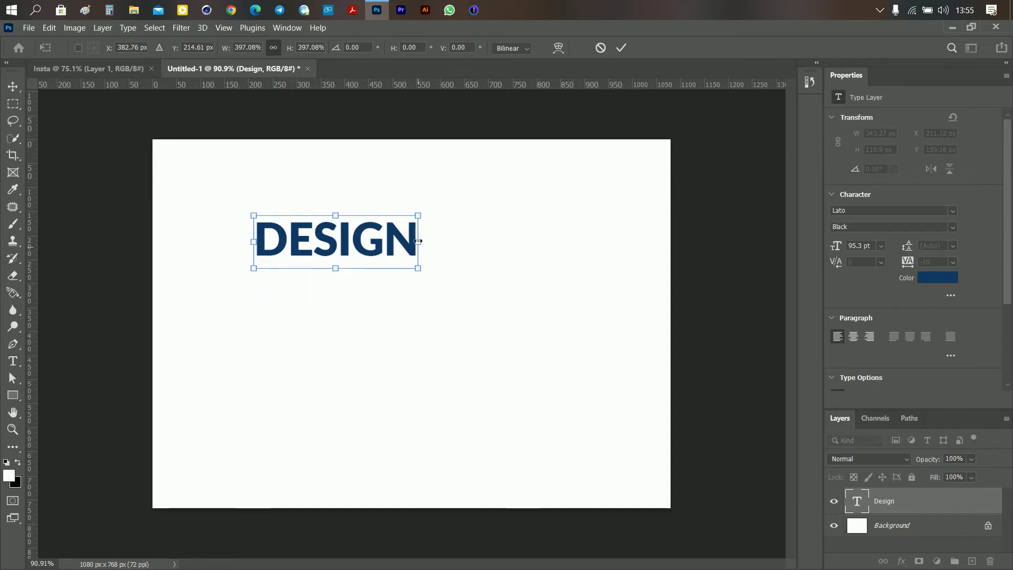
left_click_drag(426, 248, 405, 269)
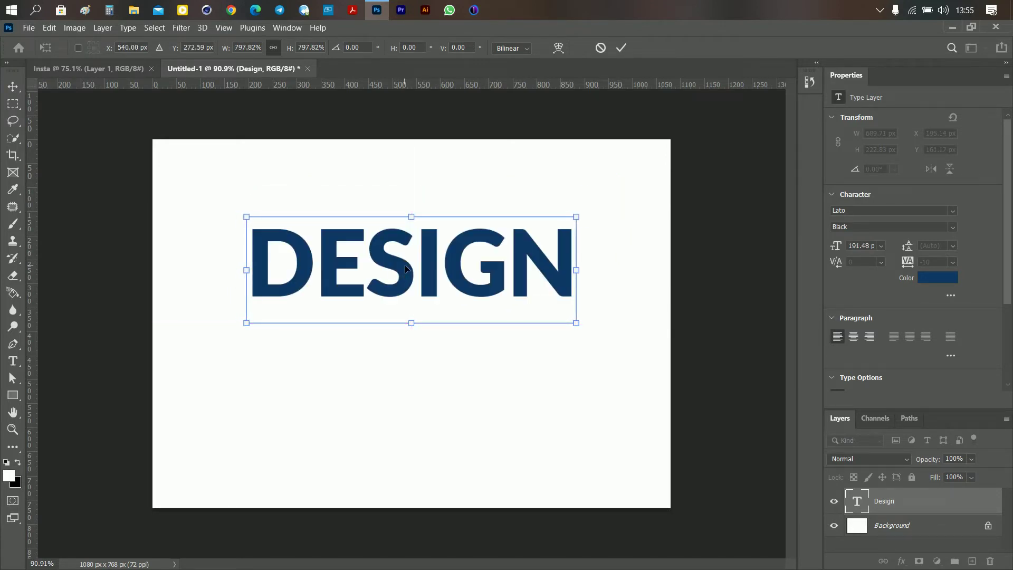
key("Return")
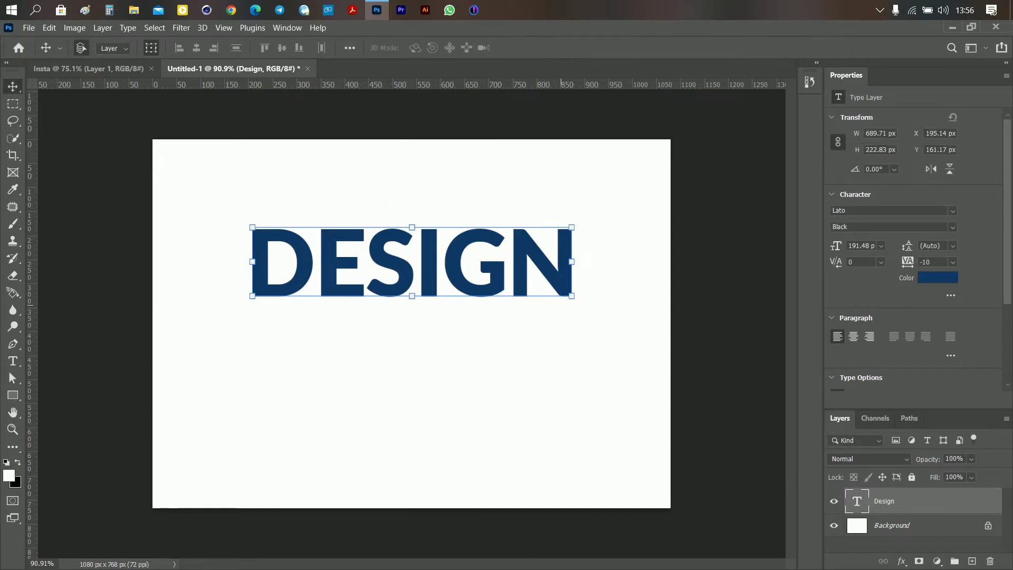
Enlarge the DESIGN text to about 215.5 pt with Free Transform, recenter it horizontally and commit the transform
key("ctrl+t")
left_click_drag(575, 321, 613, 357)
left_click_drag(435, 272, 415, 287)
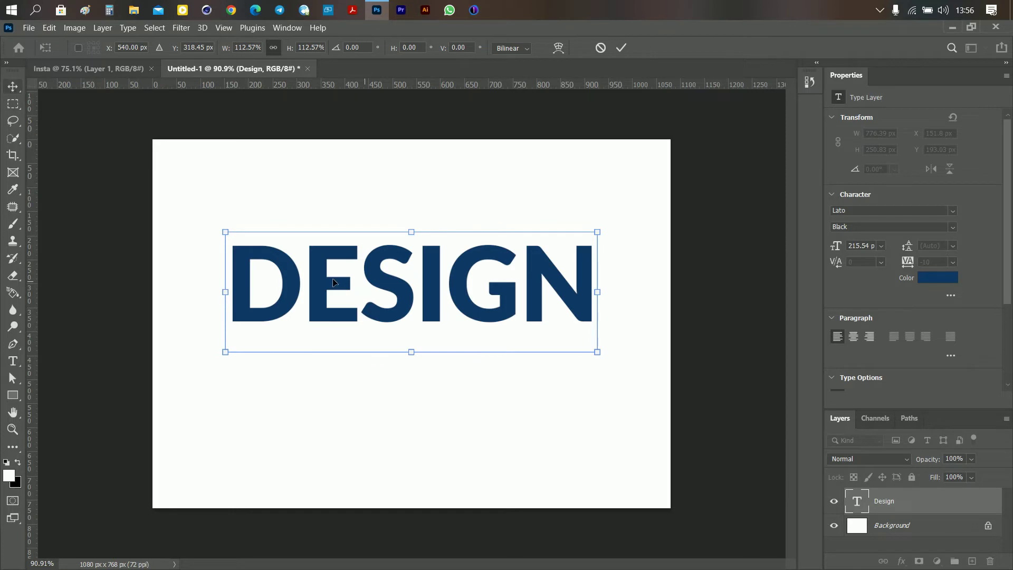
left_click(15, 87)
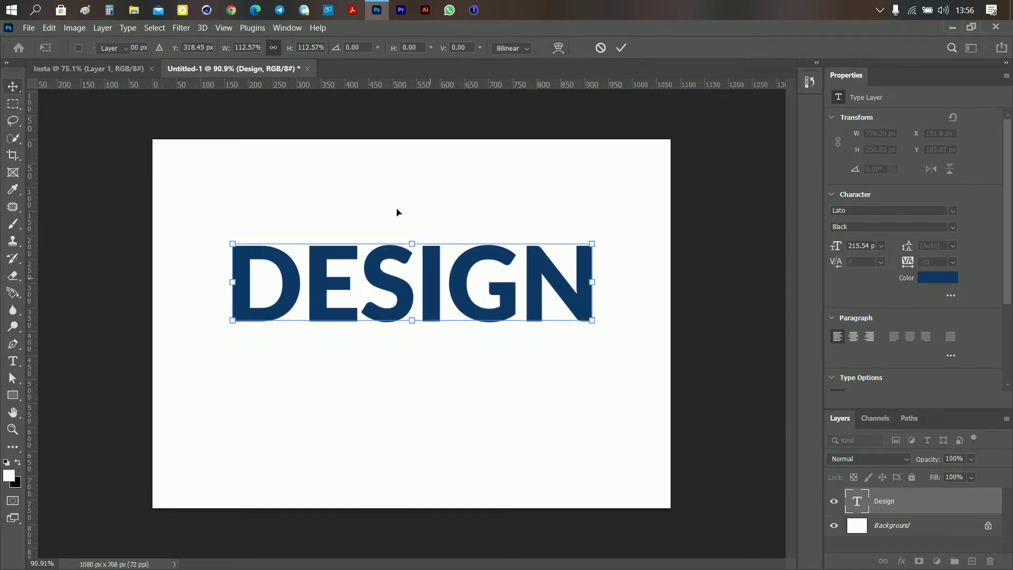
Reselect the DESIGN text with the Move tool and move it up to about X 149.8 px, Y 108 px
left_click(335, 289)
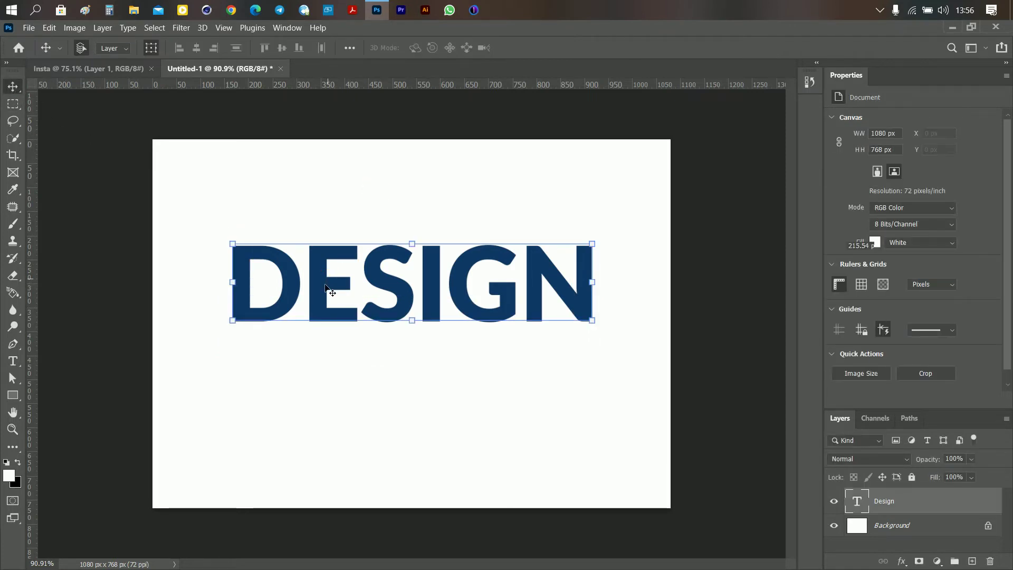
left_click(316, 370)
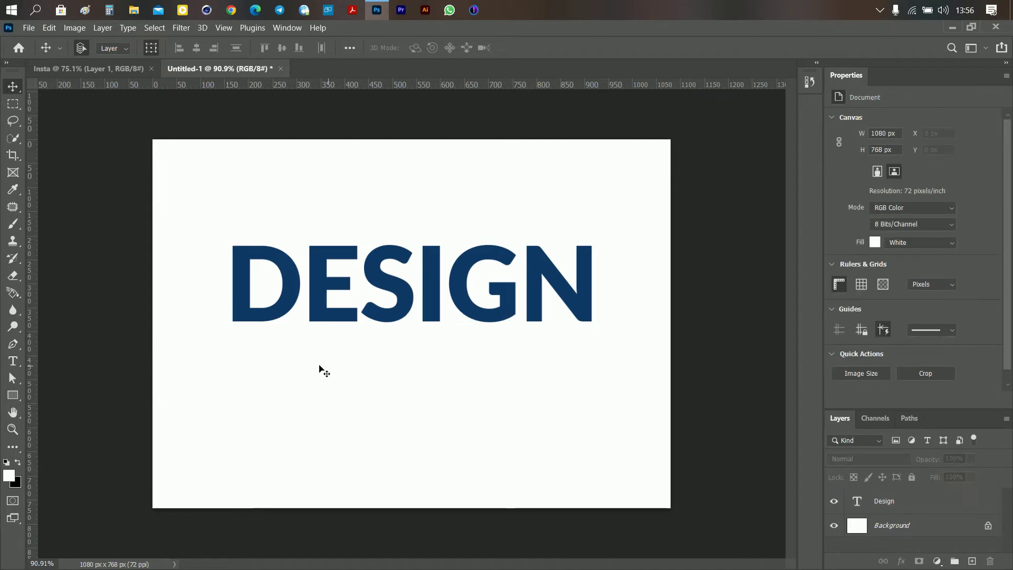
left_click(401, 286)
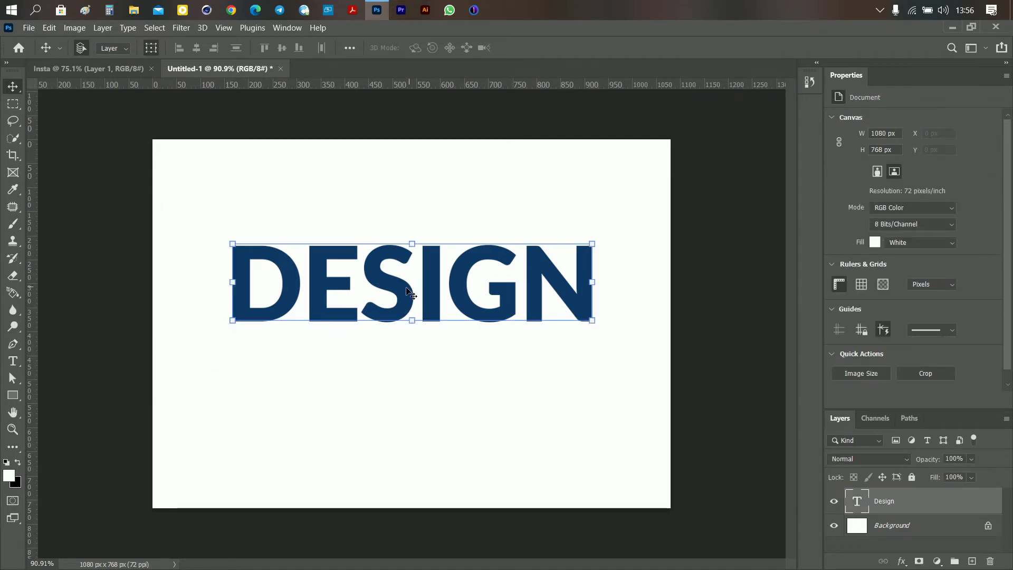
left_click_drag(399, 292, 400, 283)
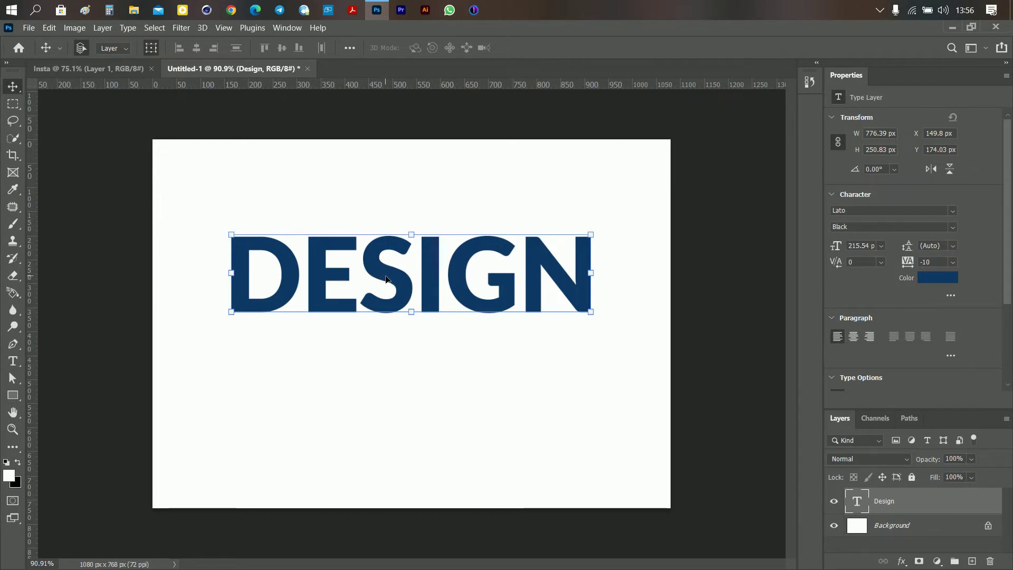
left_click_drag(388, 273, 392, 243)
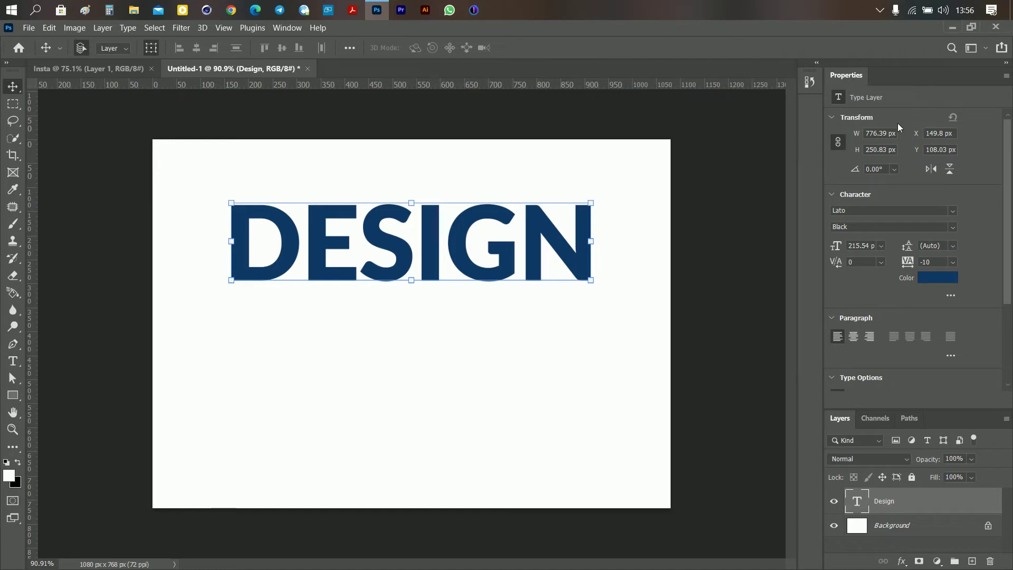
Set the width of the DESIGN text to 579 px with proportions linked
left_click(880, 133)
left_click_drag(856, 133, 765, 143)
type("579")
key("Return")
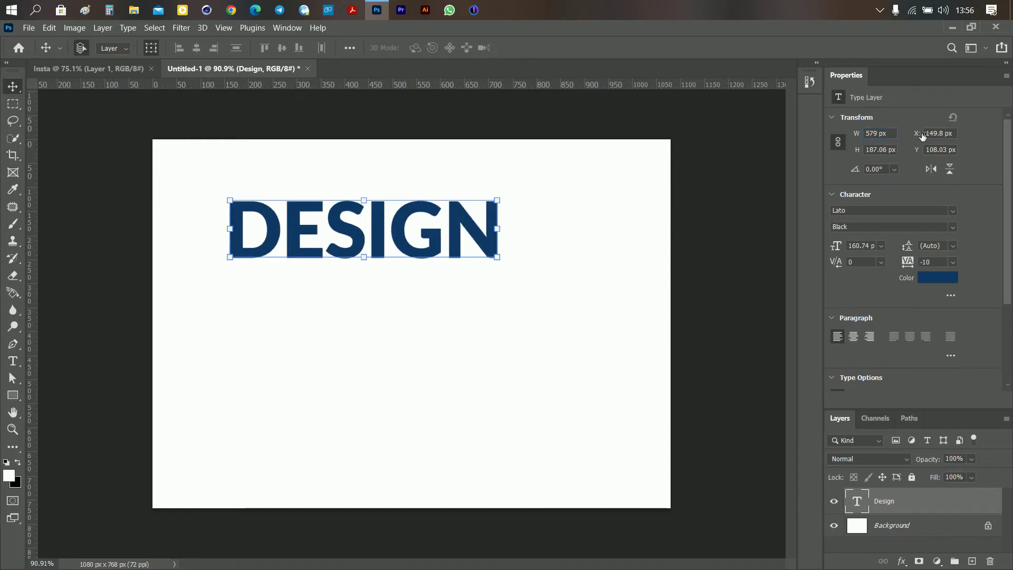
Try shifting the DESIGN text horizontally through its X position value and undo the shift
left_click_drag(913, 134, 866, 182)
key("ctrl+z")
double_click(941, 136)
Try rotating the DESIGN text to 3.66° and -1.08°, and reset its angle to 0°
left_click_drag(860, 175, 905, 173)
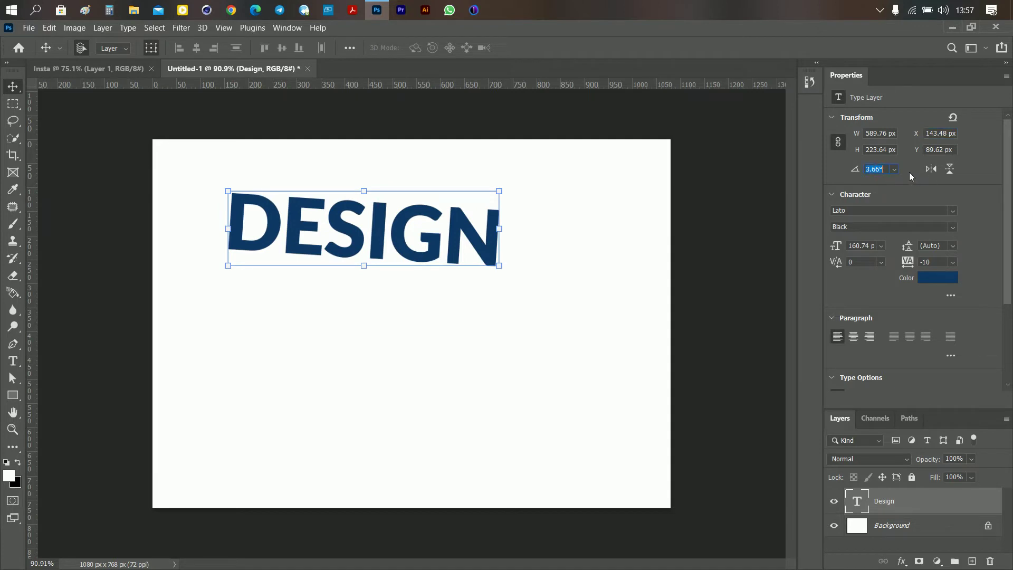
type("-1.08")
key("Return")
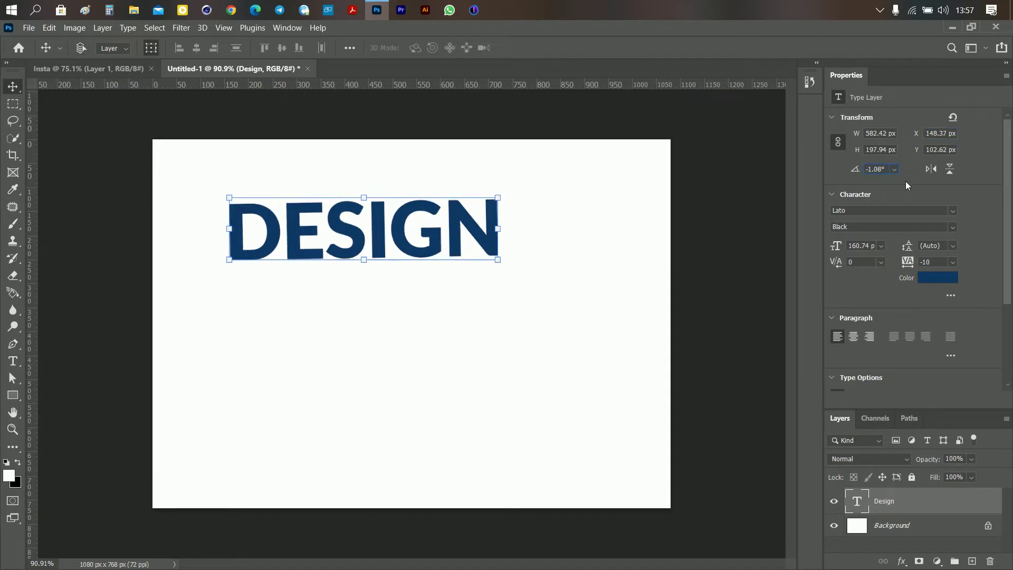
type("0")
key("Return")
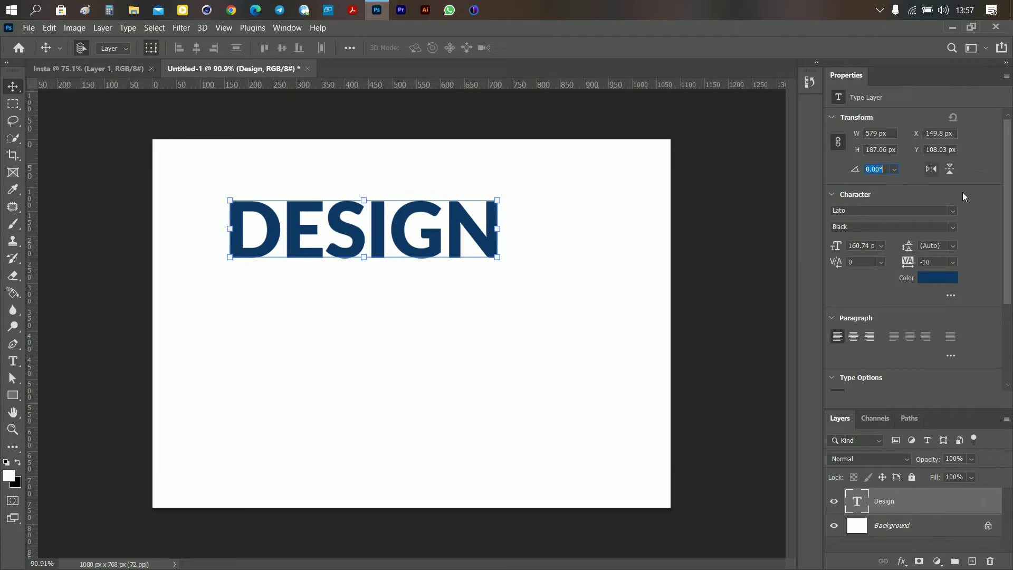
Try rotating the DESIGN text by 90° and moving it down into the canvas, and undo both changes
type("90")
key("Return")
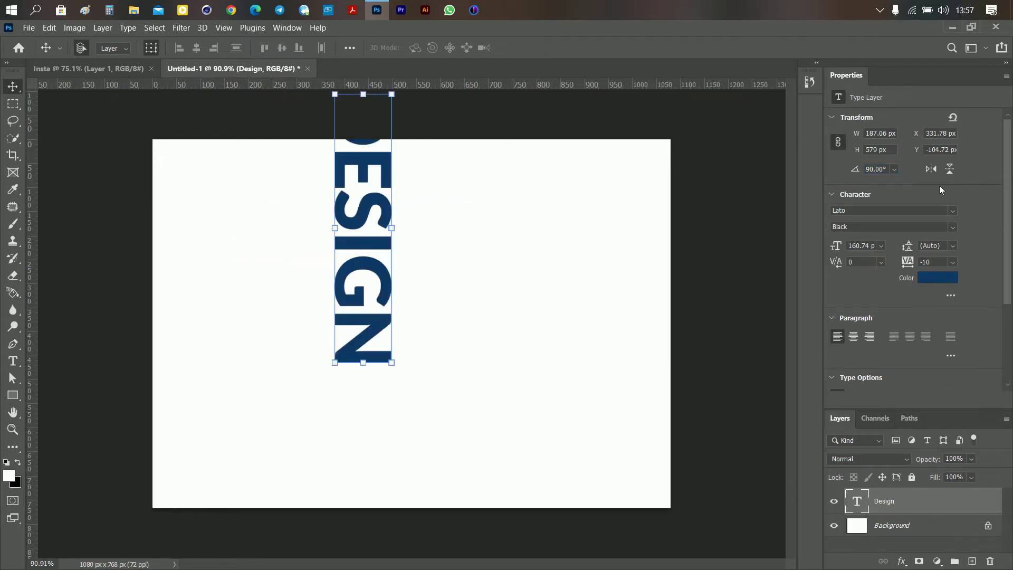
left_click_drag(366, 171, 367, 260)
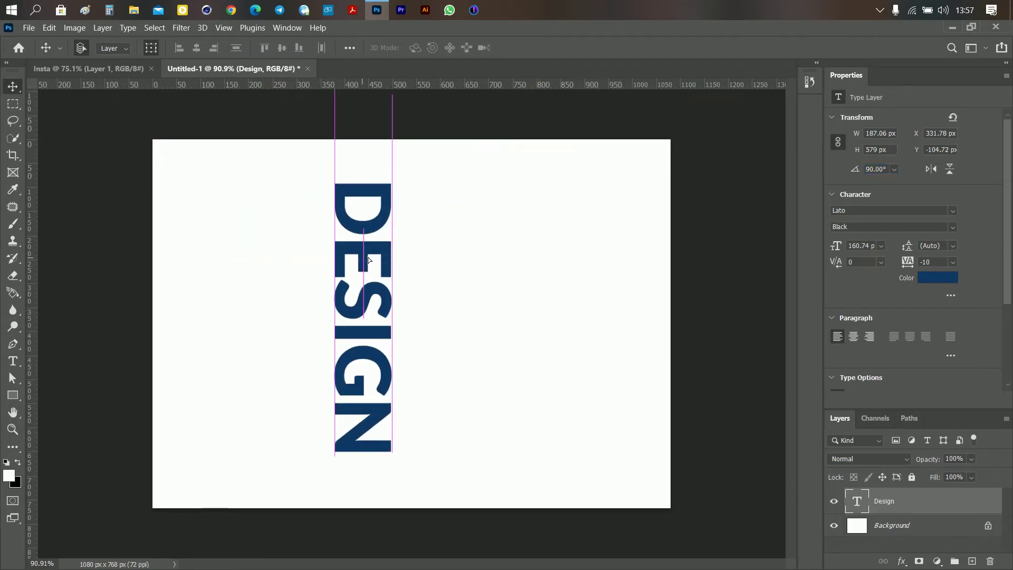
key("ctrl")
key("ctrl+z")
key("ctrl+z")
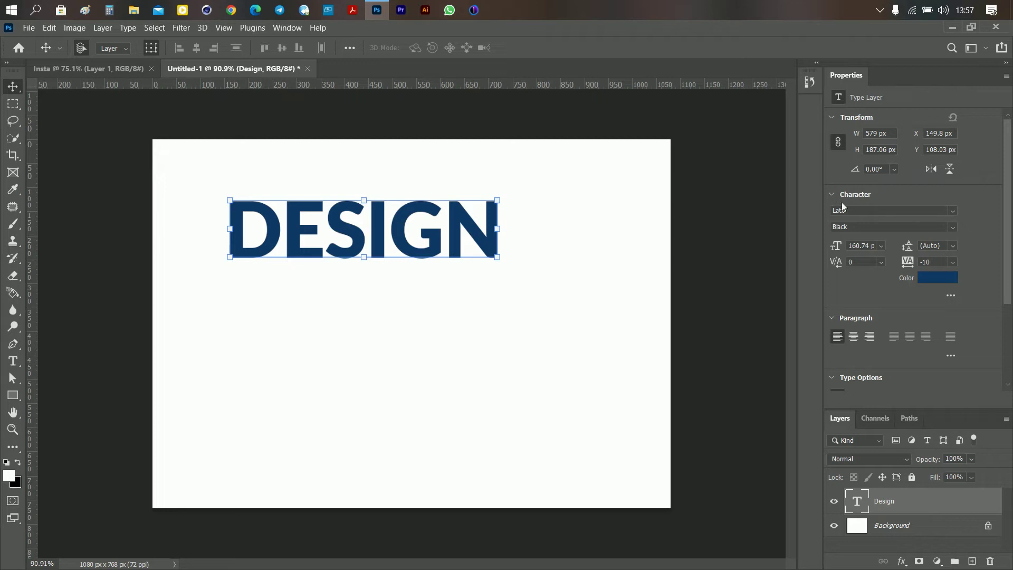
Change the font of the DESIGN text to Futura and its style to Regular
left_click(952, 210)
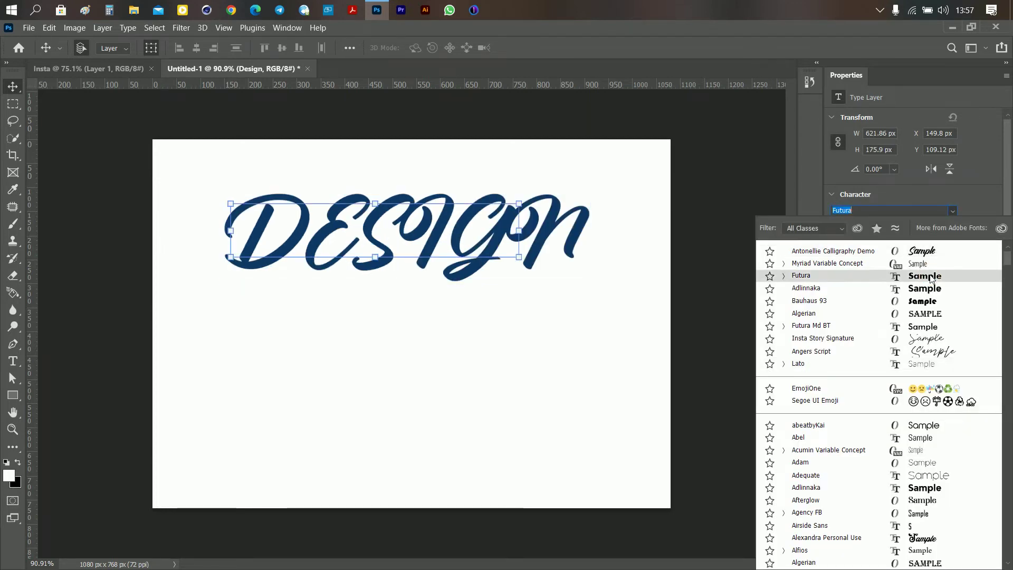
left_click(930, 279)
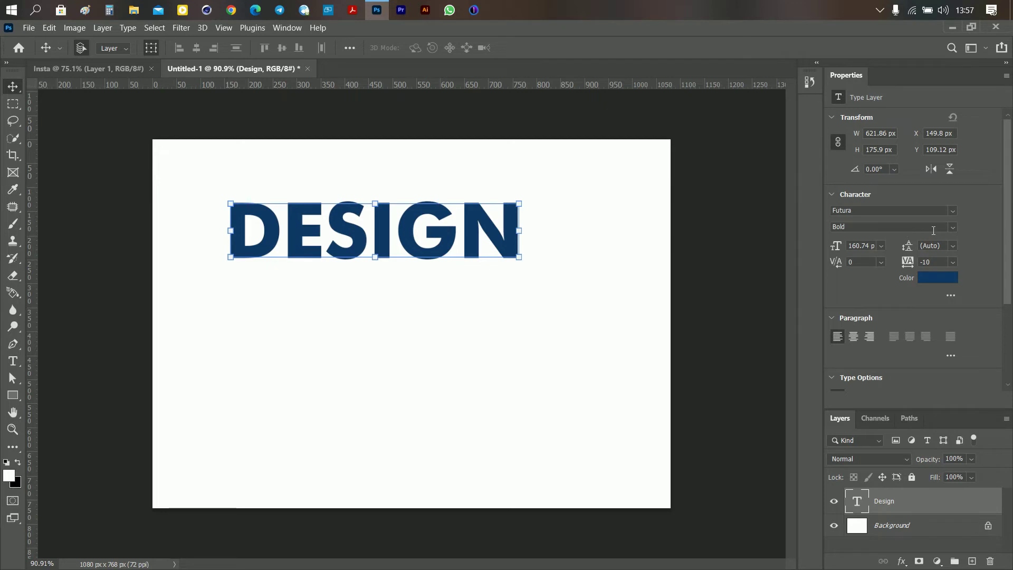
left_click(951, 228)
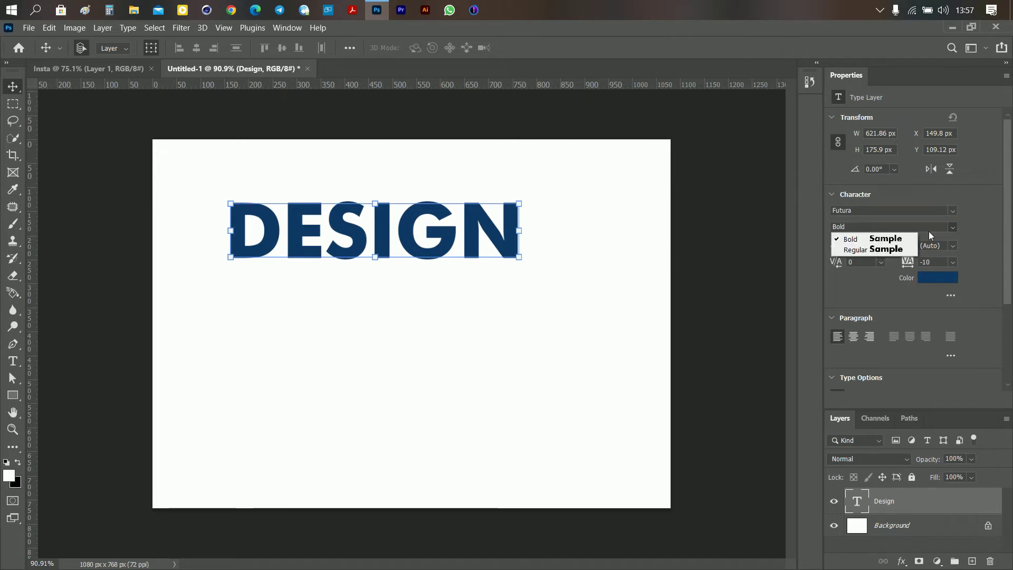
left_click(865, 248)
Change the DESIGN font to Myriad Pro, compare styles such as Bold SemiExtended, Italic and Bold Italic, and set it to Bold
left_click(886, 210)
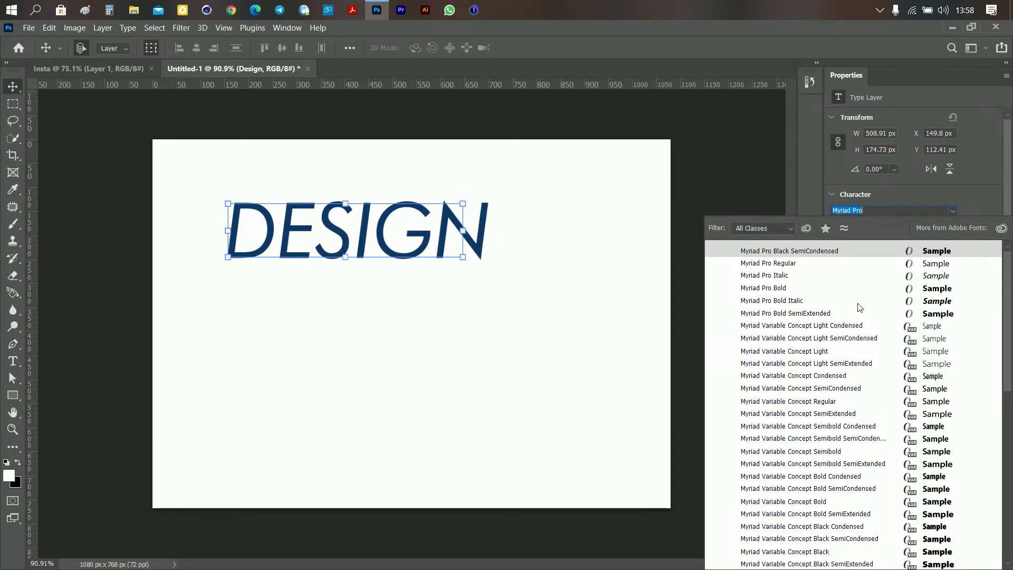
left_click(785, 315)
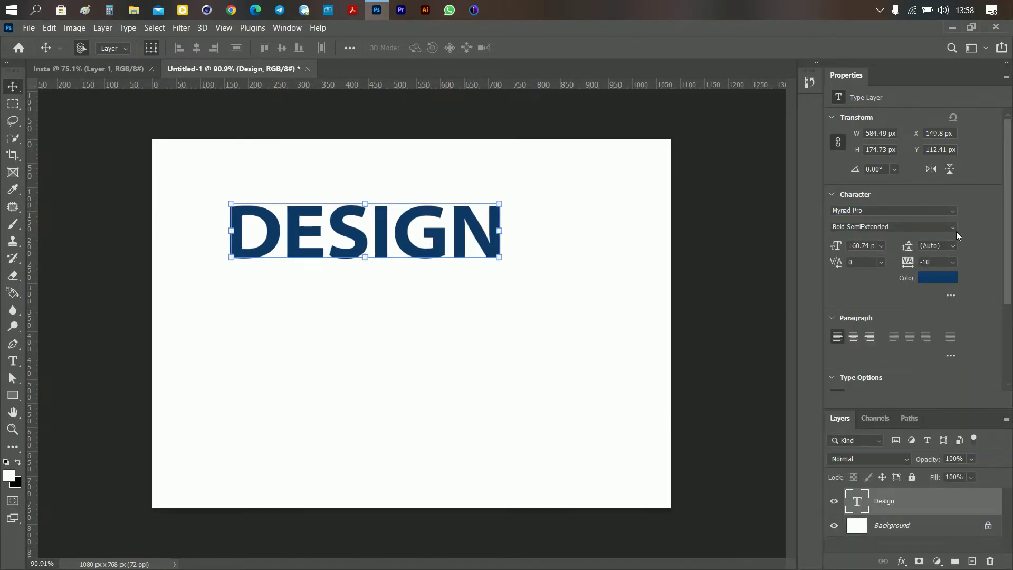
left_click(952, 227)
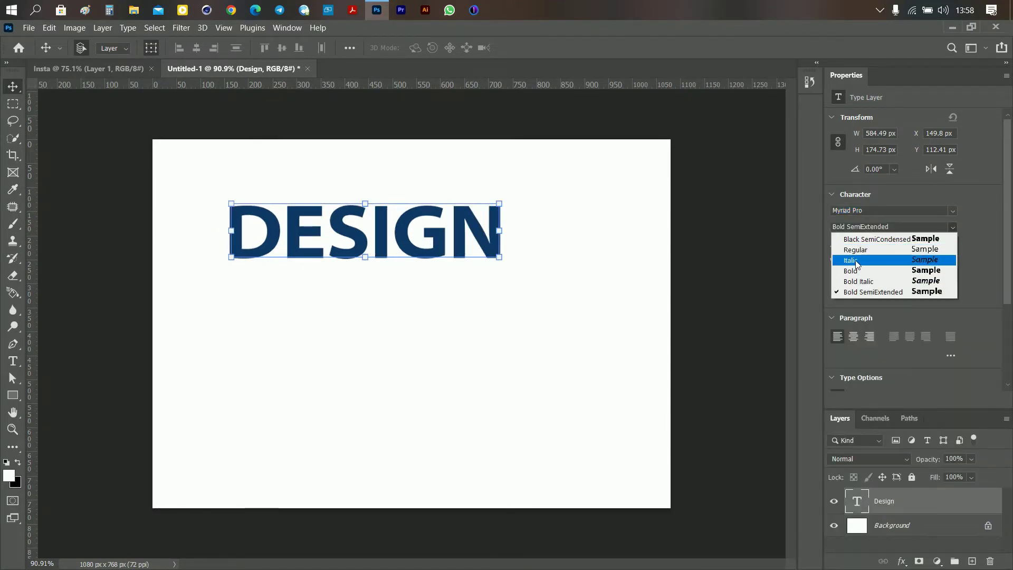
left_click(856, 262)
left_click(957, 225)
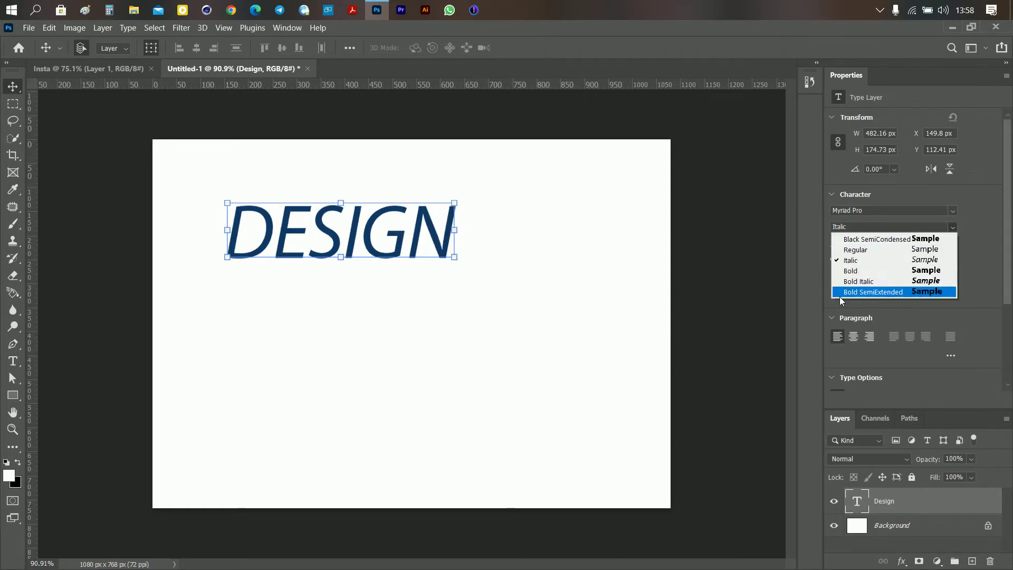
left_click(848, 272)
left_click(952, 224)
left_click(873, 283)
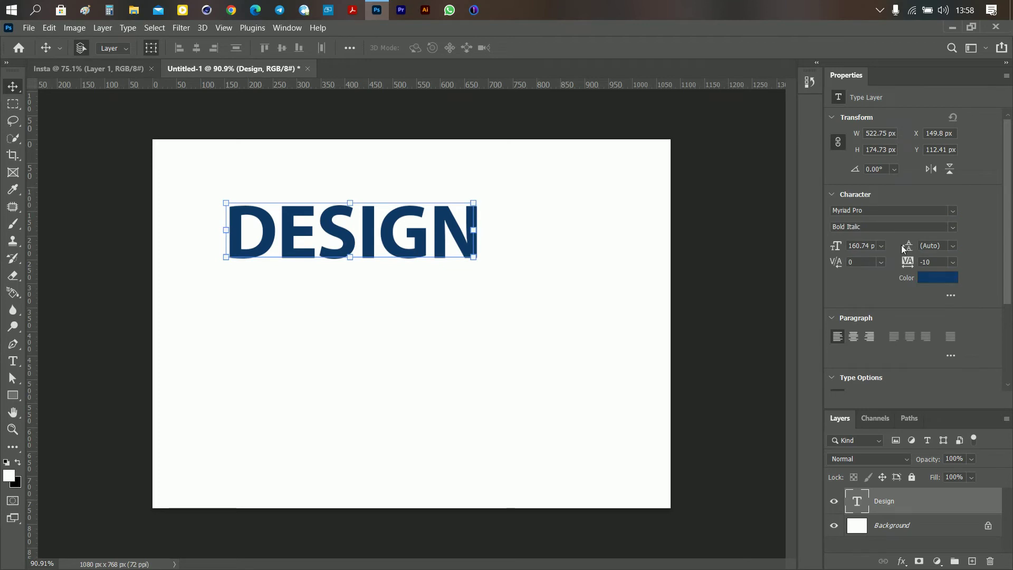
left_click(953, 225)
left_click(858, 271)
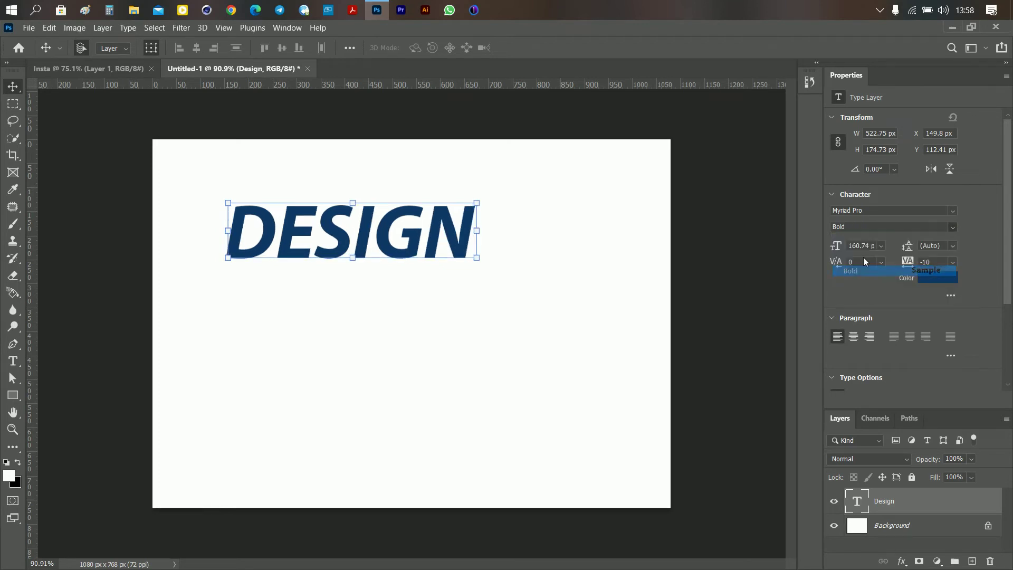
Reposition the DESIGN text in the upper middle of the canvas and place a vertical guide along its left edge
left_click_drag(391, 243, 435, 307)
left_click(431, 346)
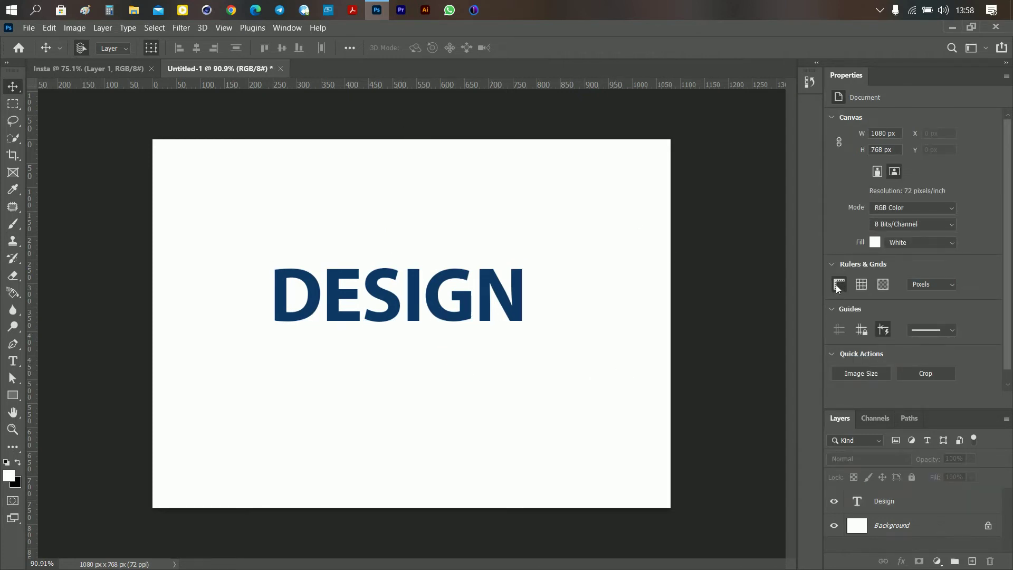
left_click_drag(28, 249, 315, 243)
left_click(176, 351)
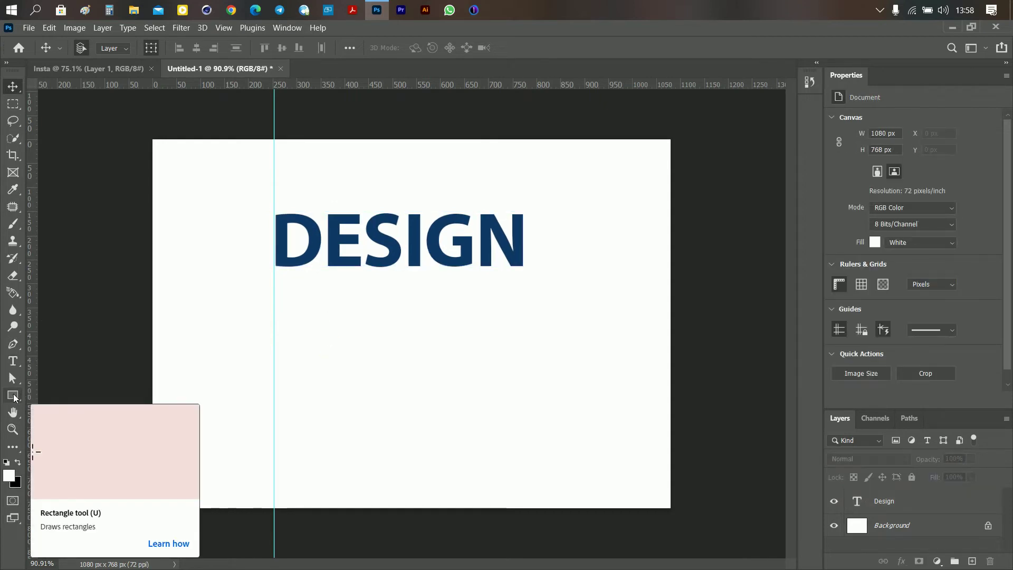
Draw a rectangle about 528 by 138 px below DESIGN, starting at the guide, and fill it with the recently used orange
left_click(12, 395)
right_click(13, 395)
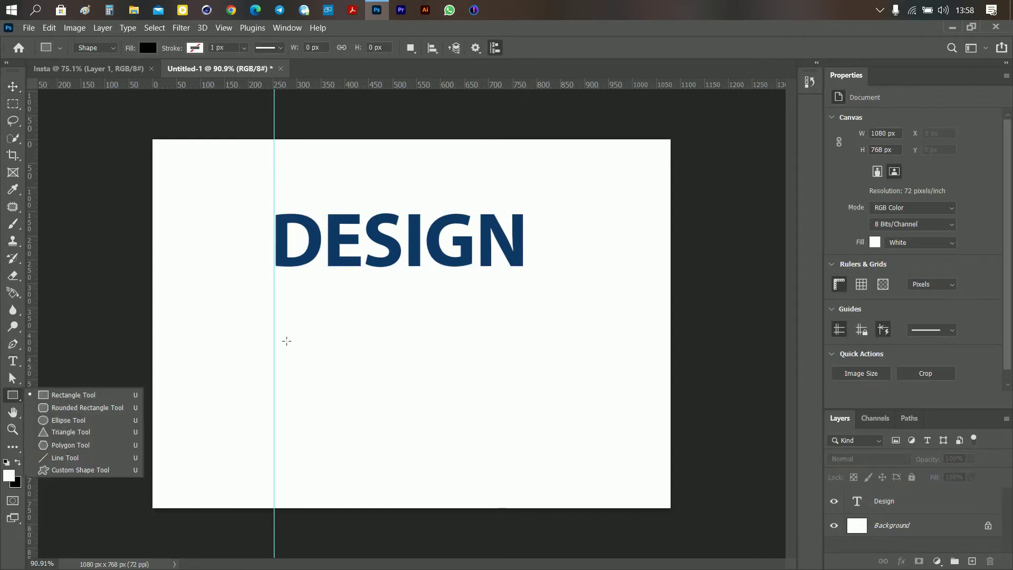
left_click(69, 395)
left_click_drag(279, 330, 526, 391)
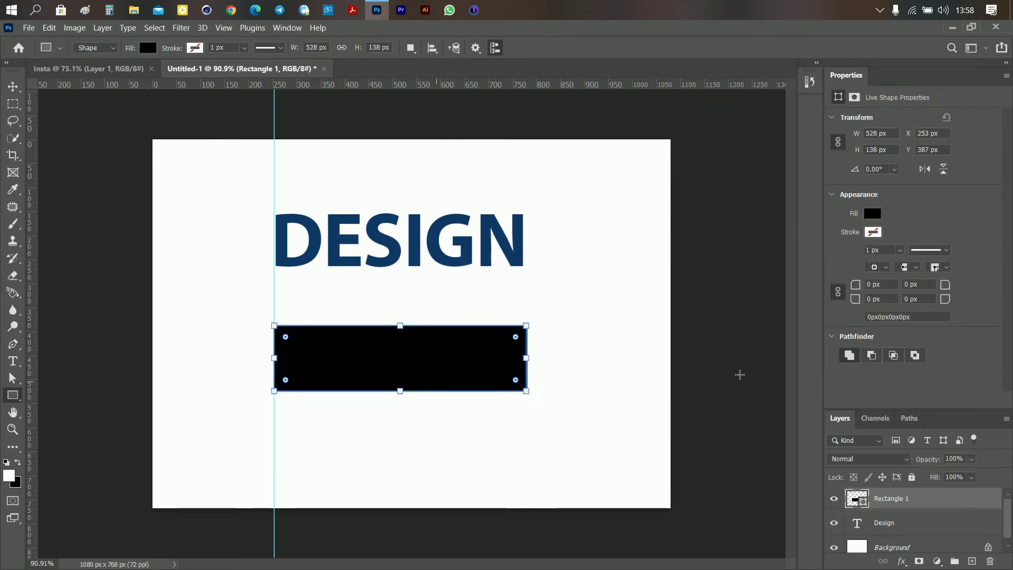
left_click(870, 214)
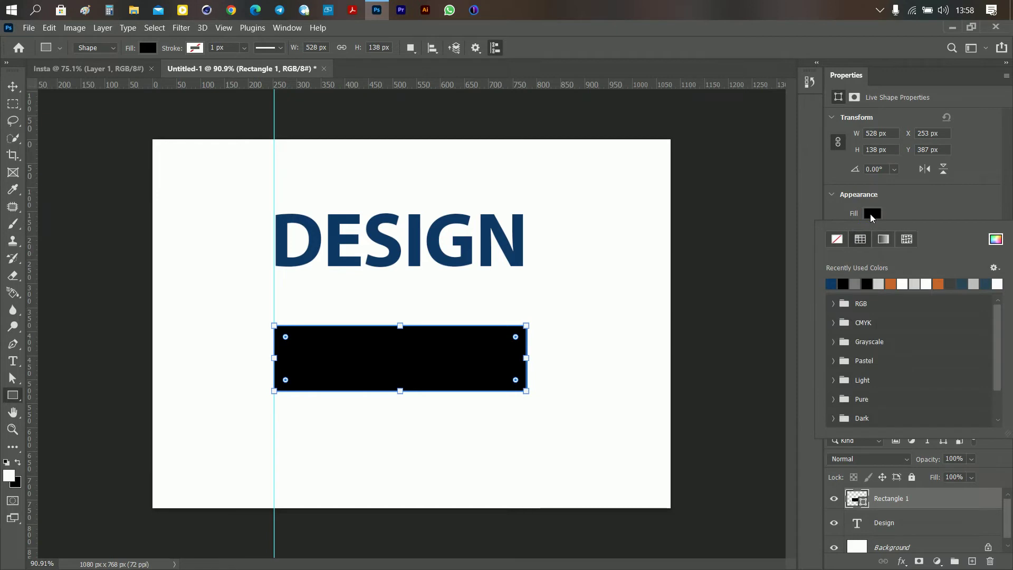
left_click(890, 285)
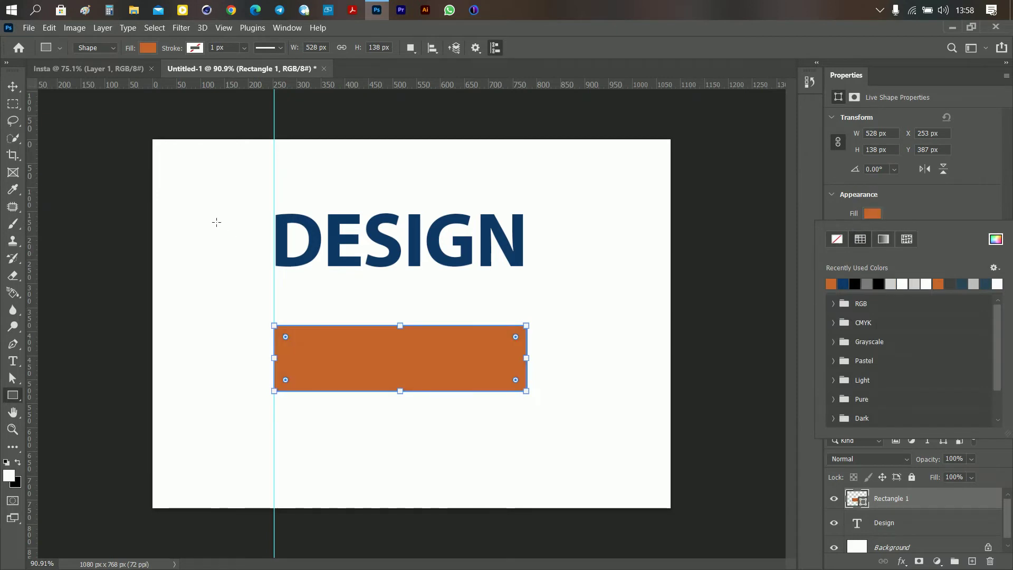
Move the orange rectangle up and to the left, past the guide, to about X 206 px, Y 341 px
left_click(13, 86)
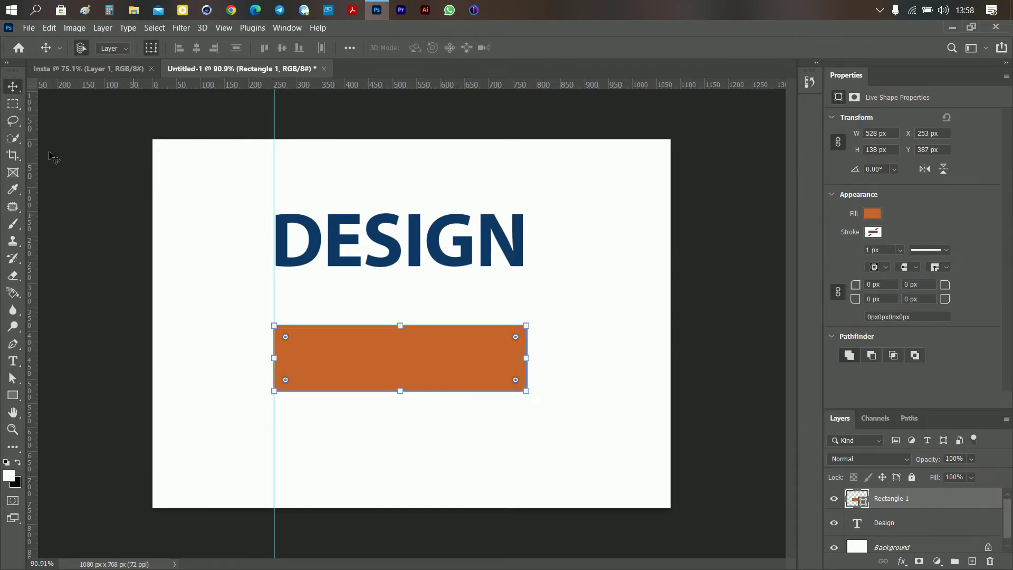
left_click(331, 362)
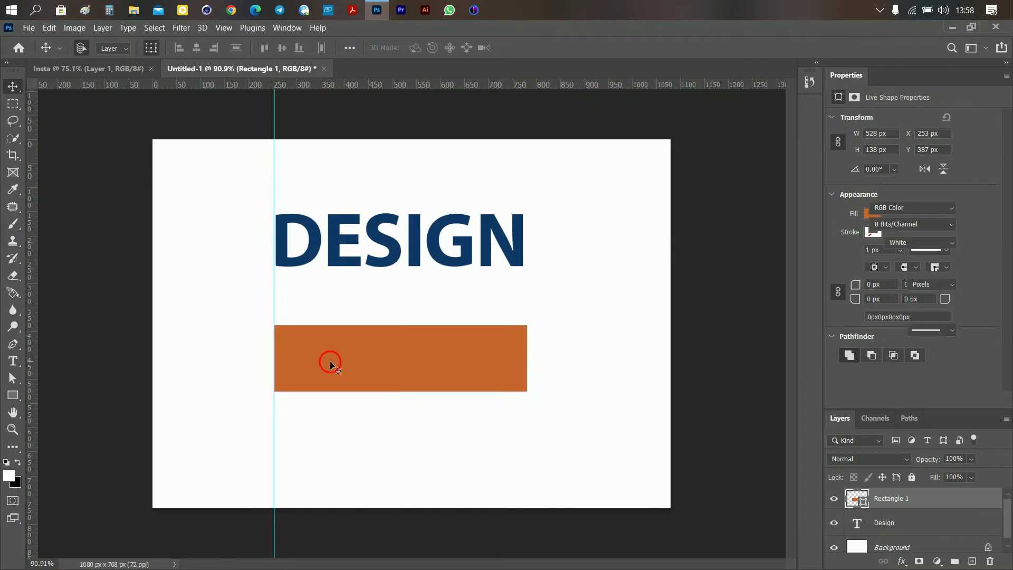
left_click_drag(331, 369, 308, 347)
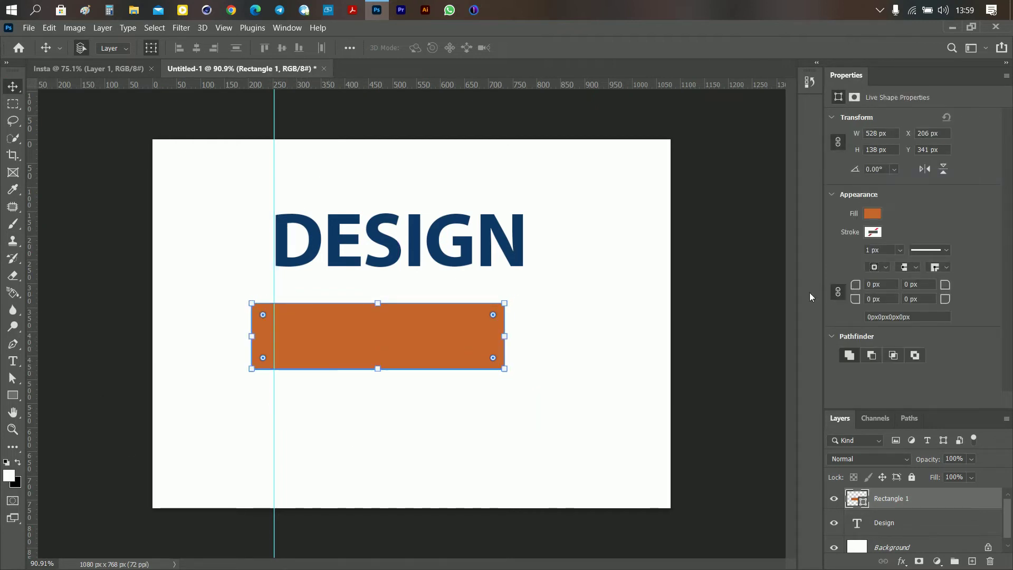
Move the orange rectangle to X 254 px so its left edge meets the vertical guide, and remove the guide from the canvas
left_click(274, 427)
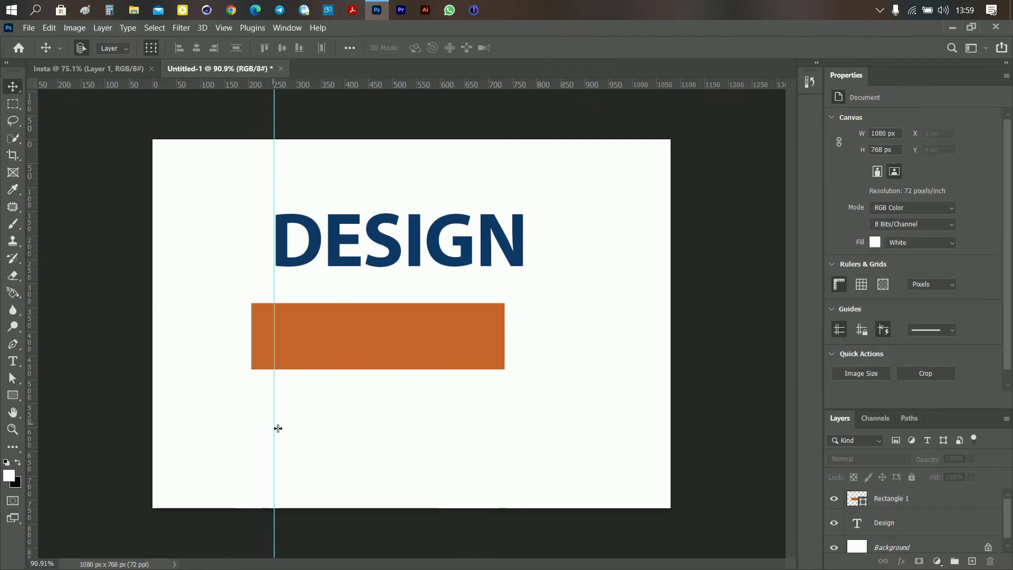
left_click_drag(303, 342, 322, 338)
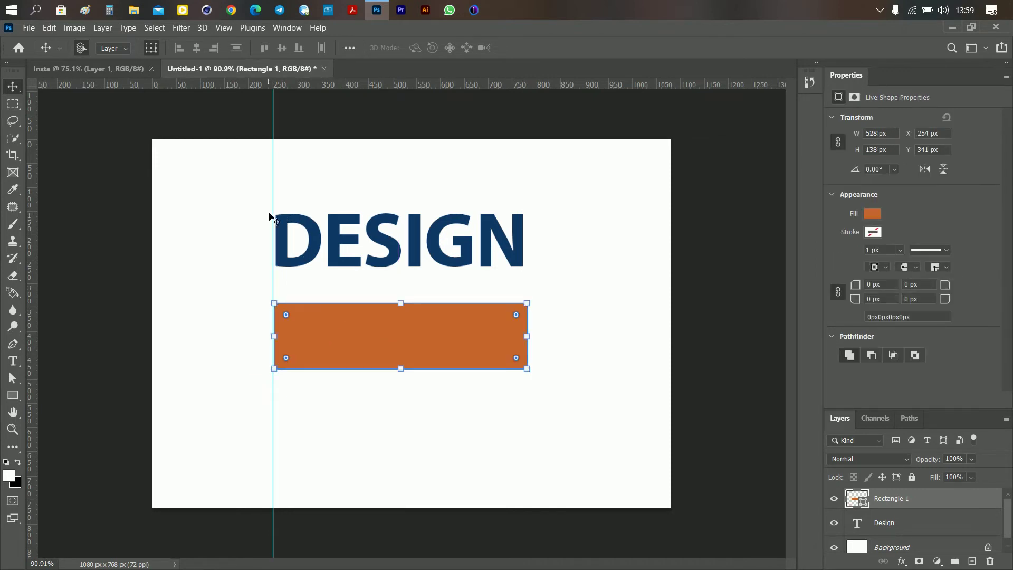
left_click_drag(295, 177, 29, 230)
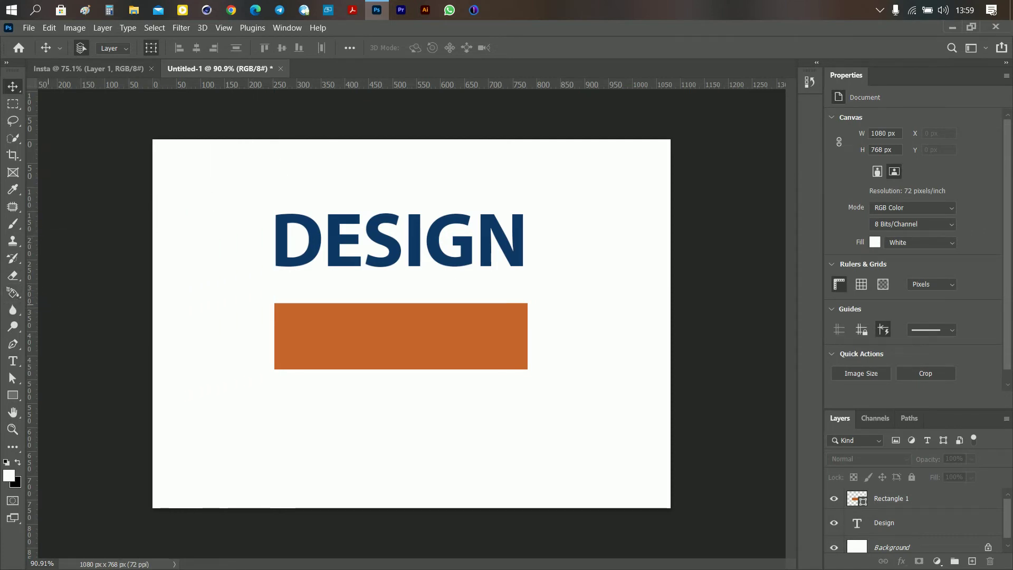
Try white and dark teal as the rectangle's fill, and return it to the recently used orange
left_click(369, 337)
left_click(601, 327)
left_click(453, 332)
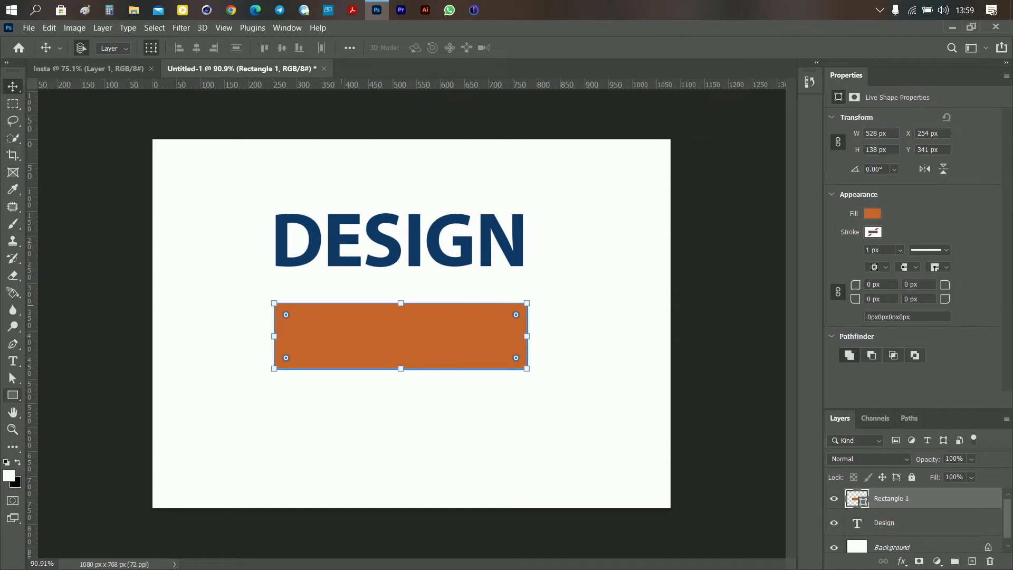
left_click(395, 336)
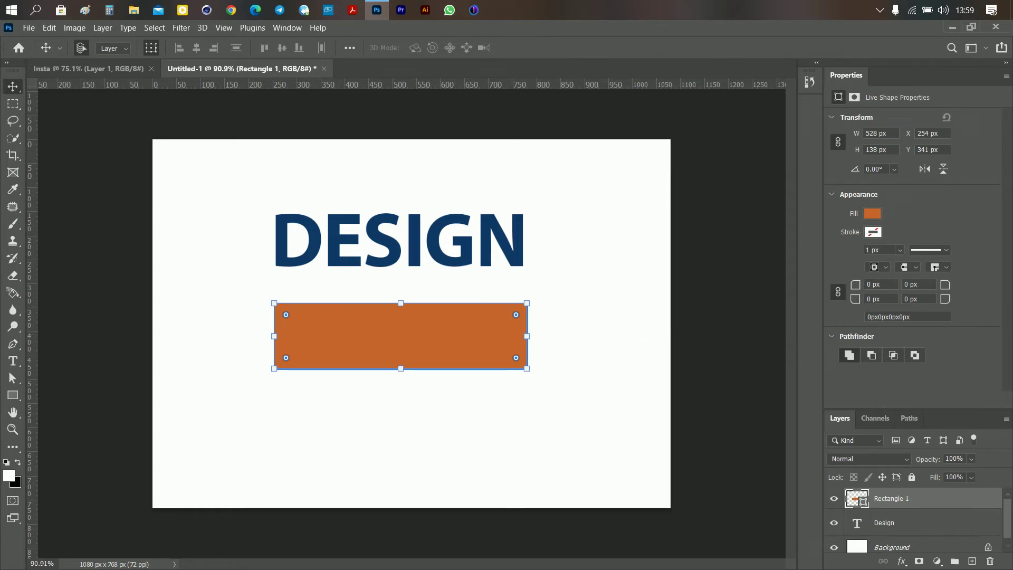
left_click(871, 214)
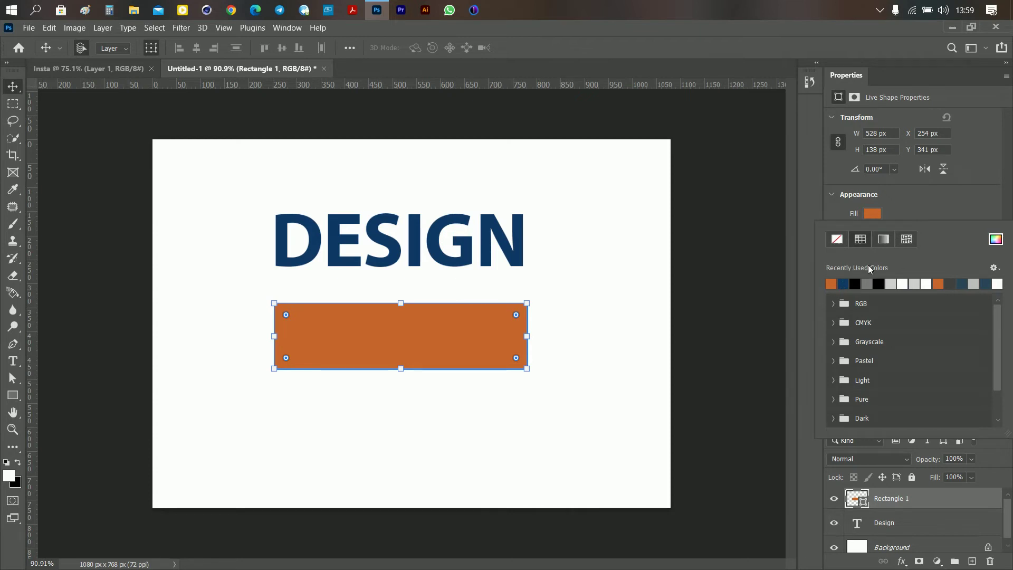
left_click(926, 285)
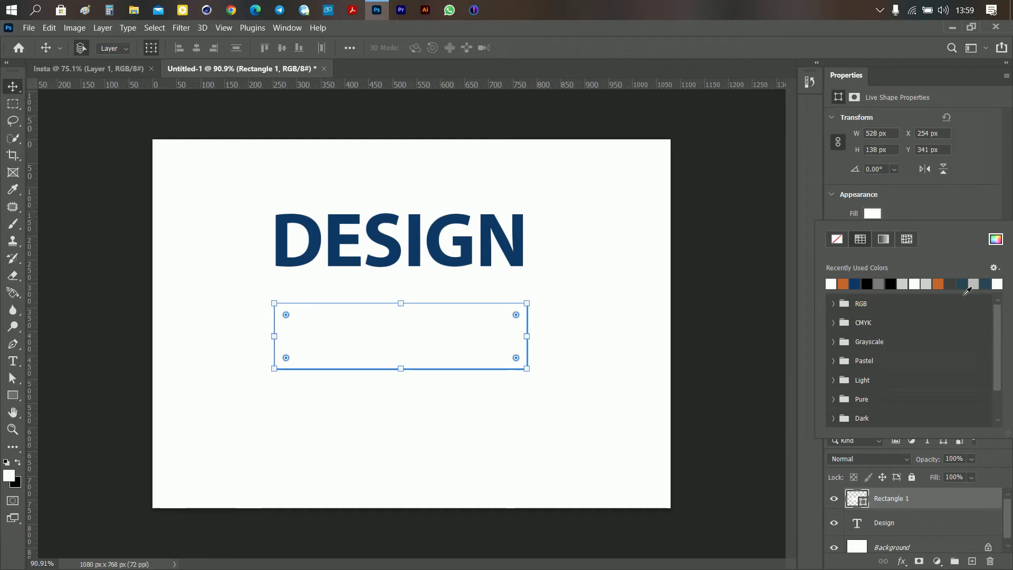
left_click(962, 286)
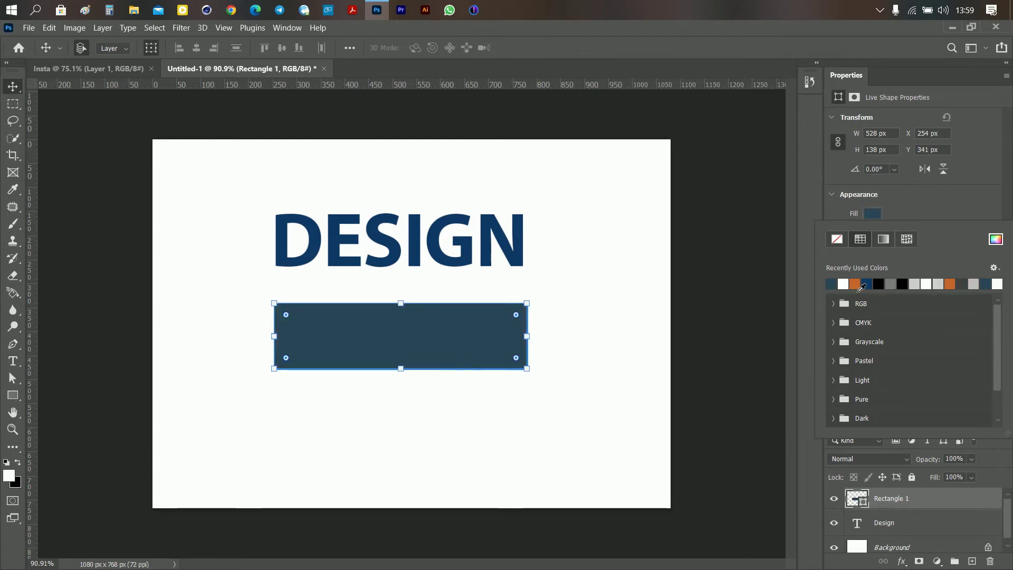
left_click(855, 285)
left_click(899, 203)
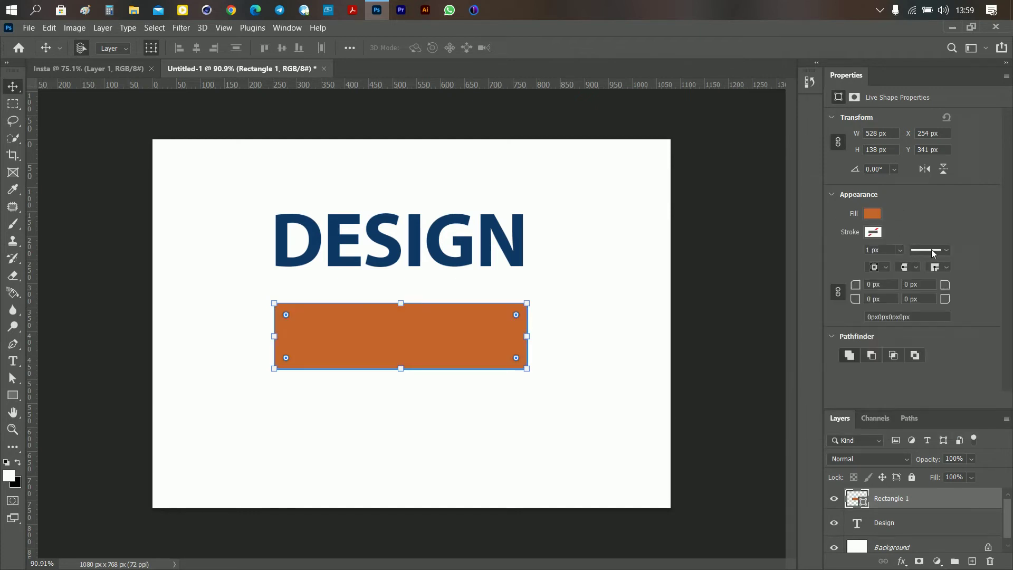
Give the orange rectangle a stroke in the same navy blue as the DESIGN text
left_click(899, 252)
left_click(329, 239)
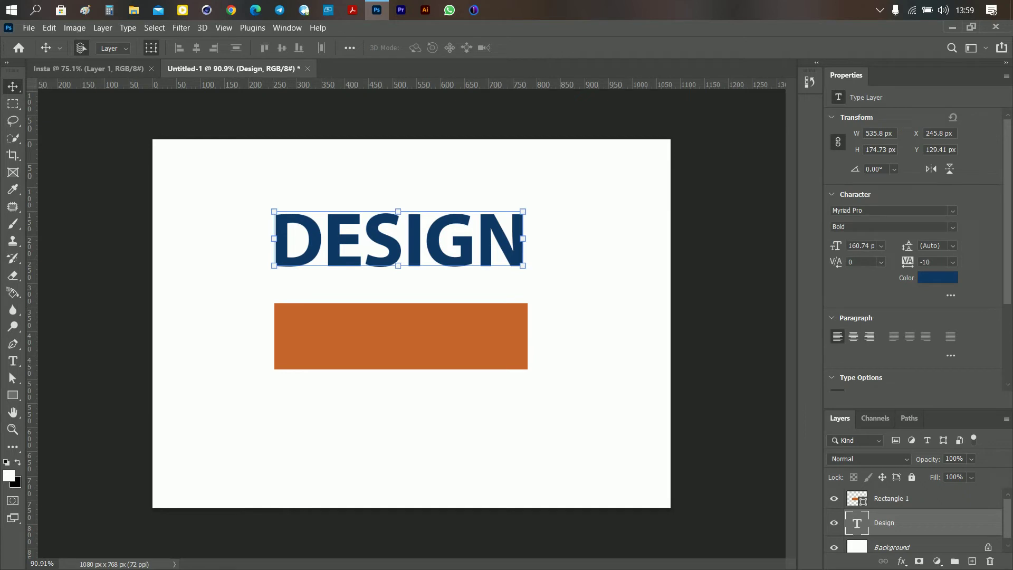
left_click(449, 327)
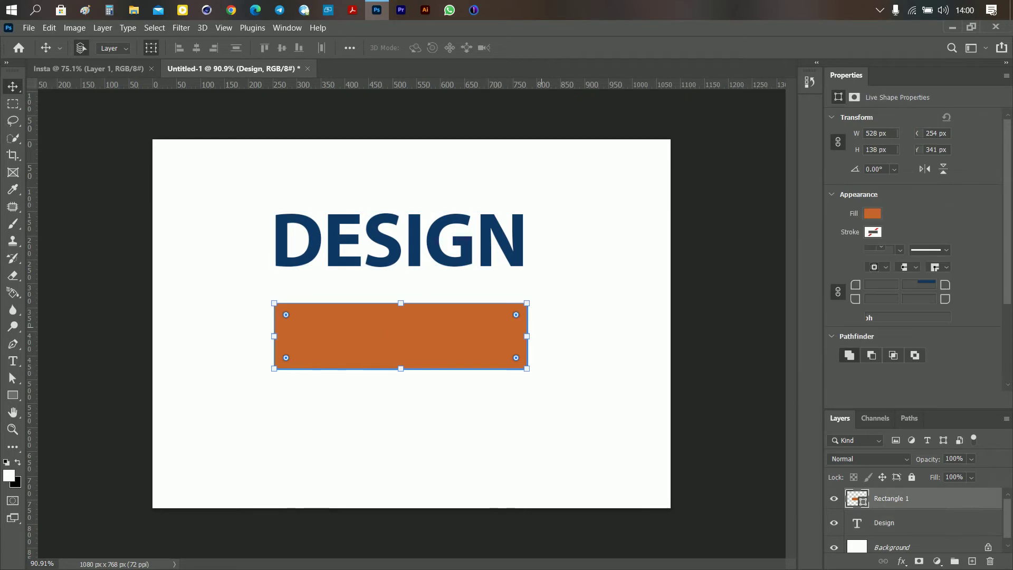
left_click(873, 232)
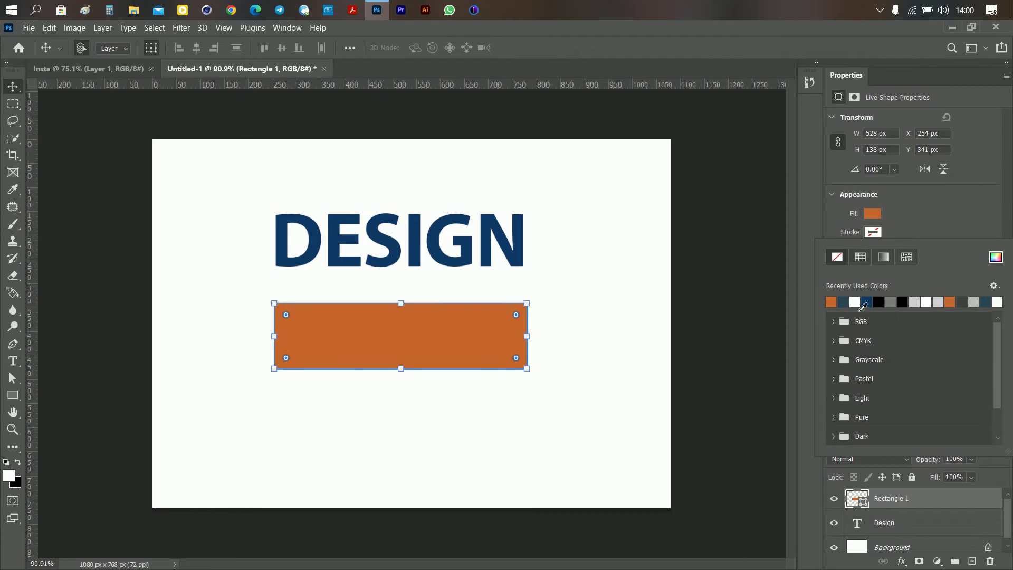
left_click(846, 306)
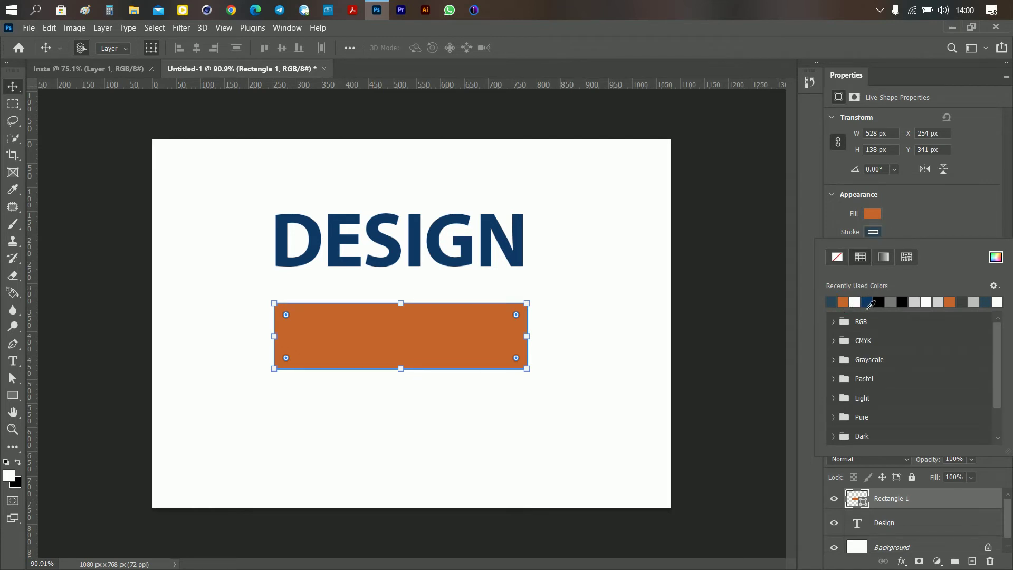
left_click(907, 216)
Try a rectangle stroke about 20 px wide, and set the stroke width to 5 px
left_click(903, 250)
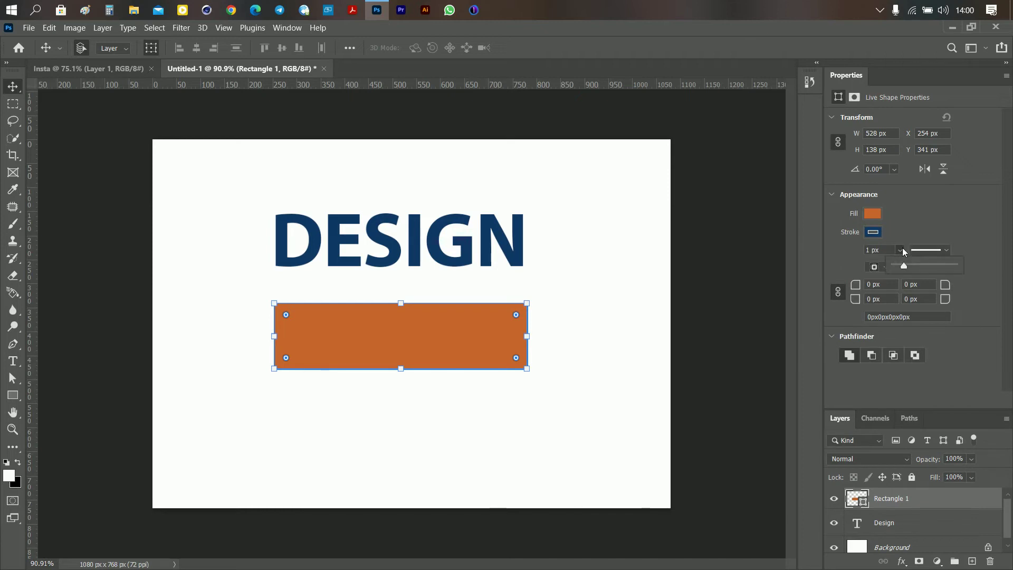
left_click_drag(903, 265, 923, 267)
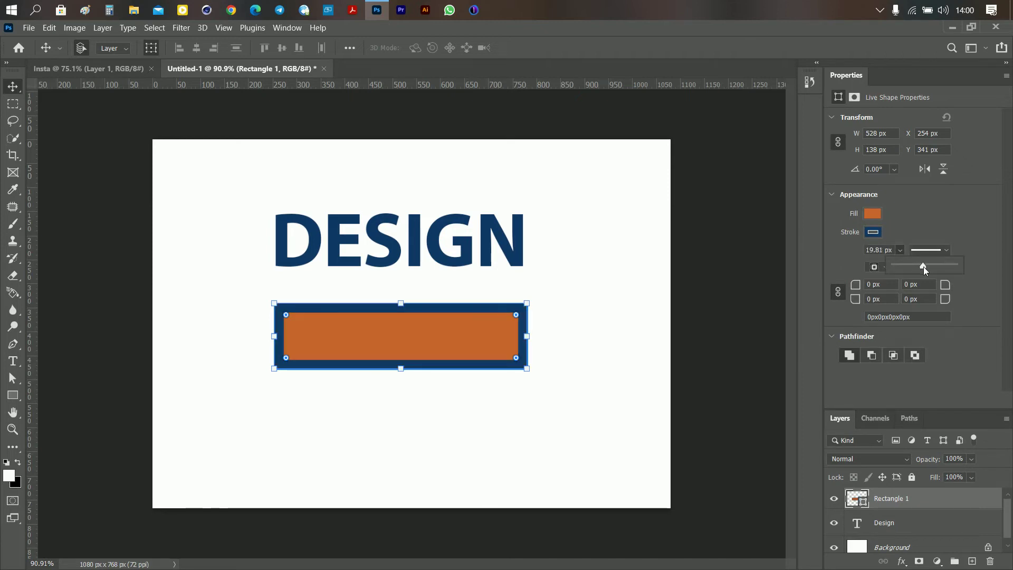
left_click(876, 255)
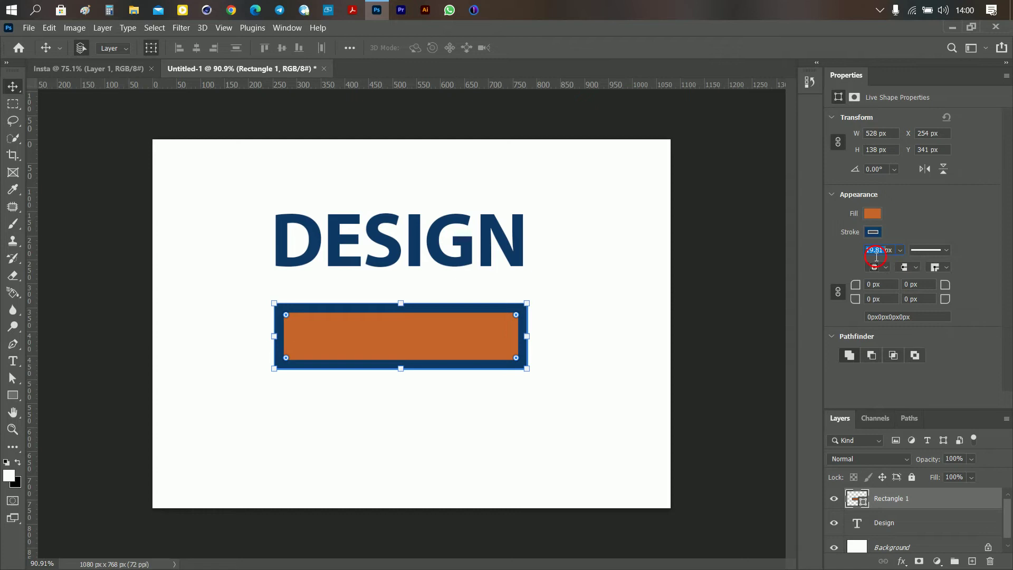
type("5")
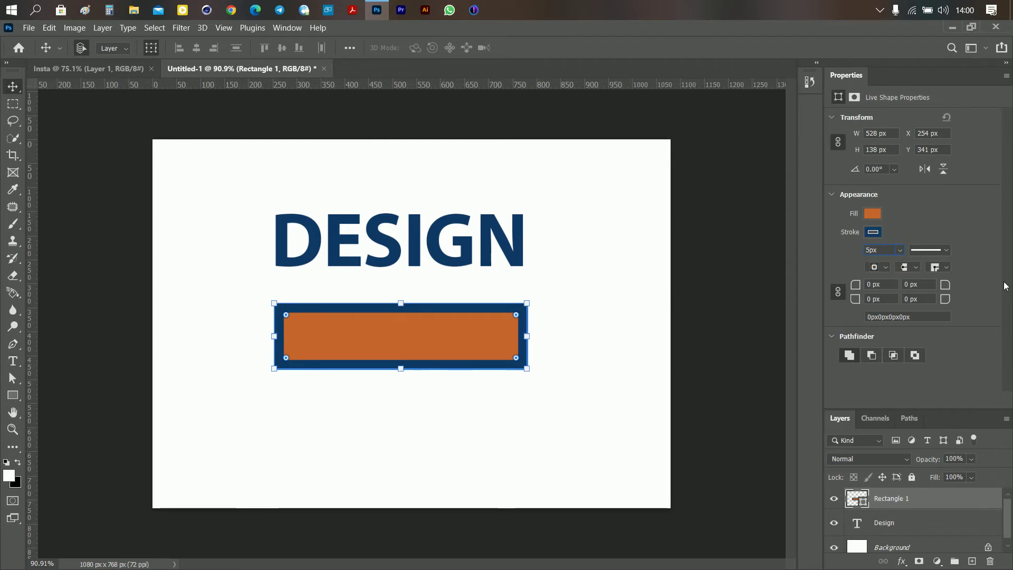
key("Return")
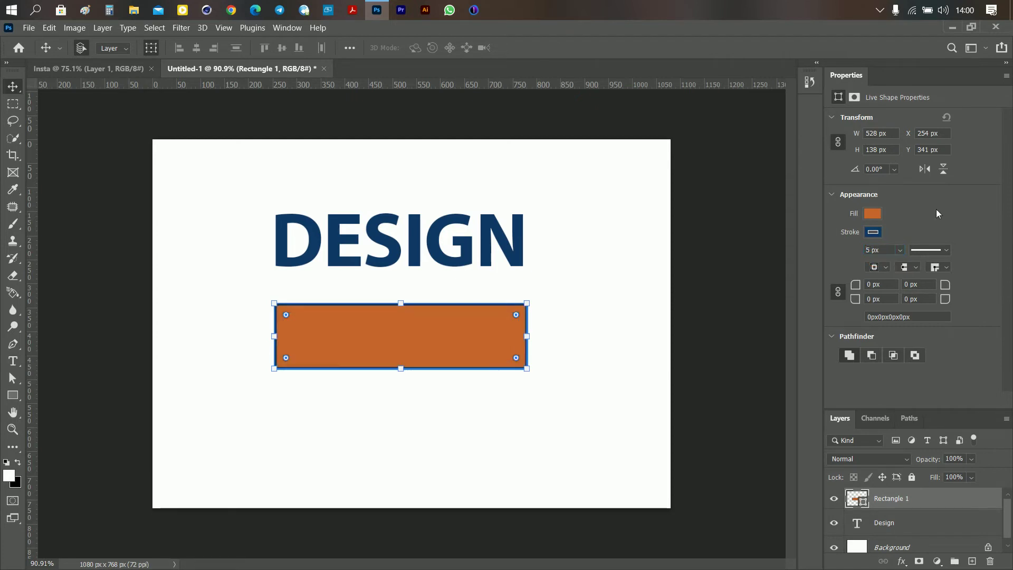
Remove the navy stroke from the orange rectangle by setting its stroke to no color
left_click(577, 299)
left_click(459, 347)
left_click(873, 232)
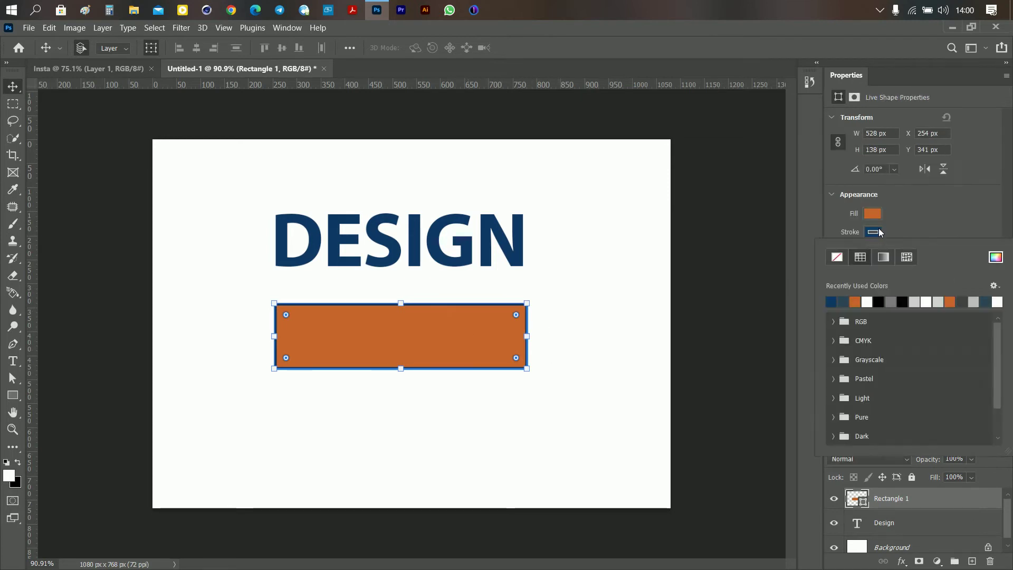
left_click(879, 232)
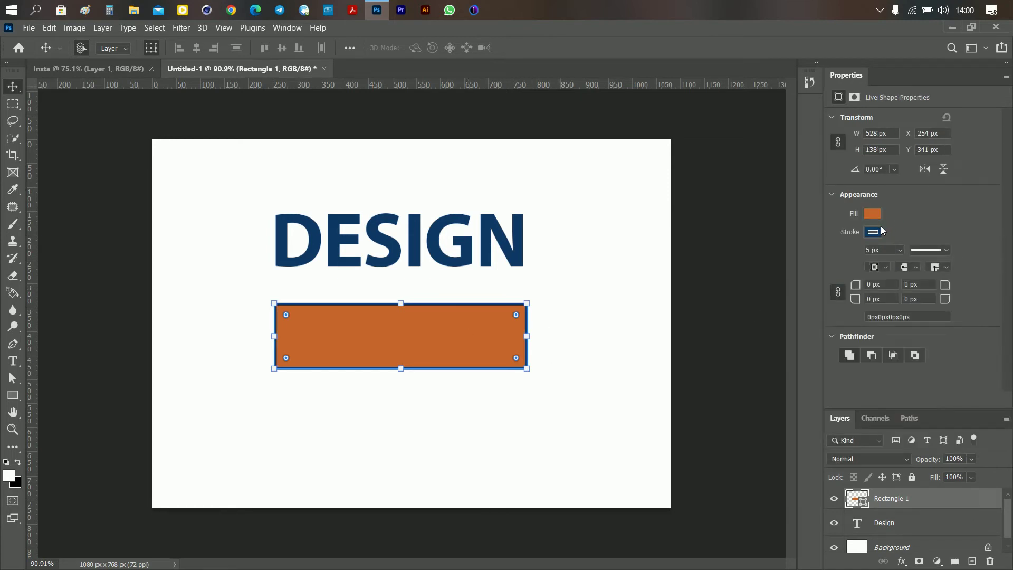
left_click(884, 233)
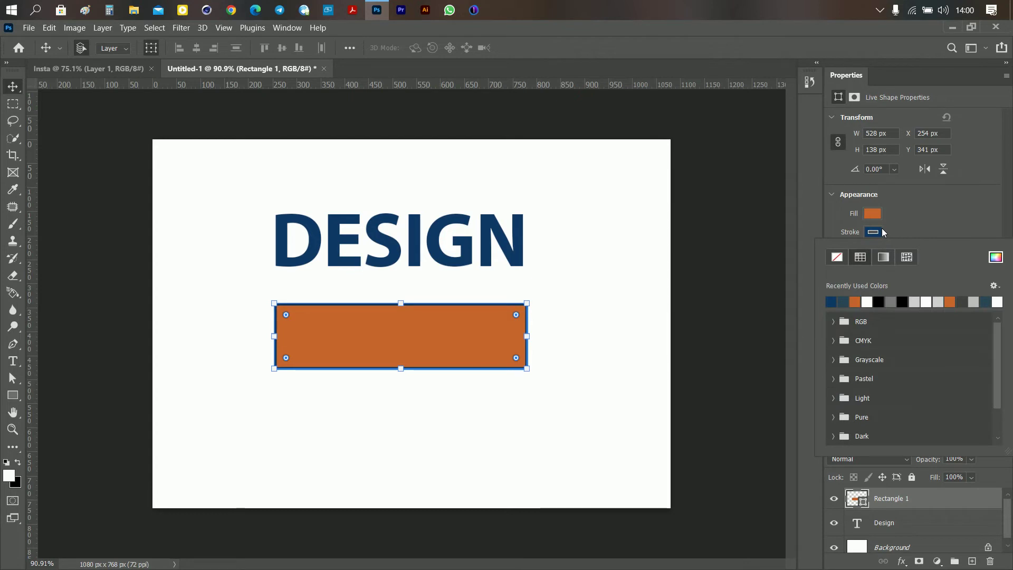
left_click(836, 257)
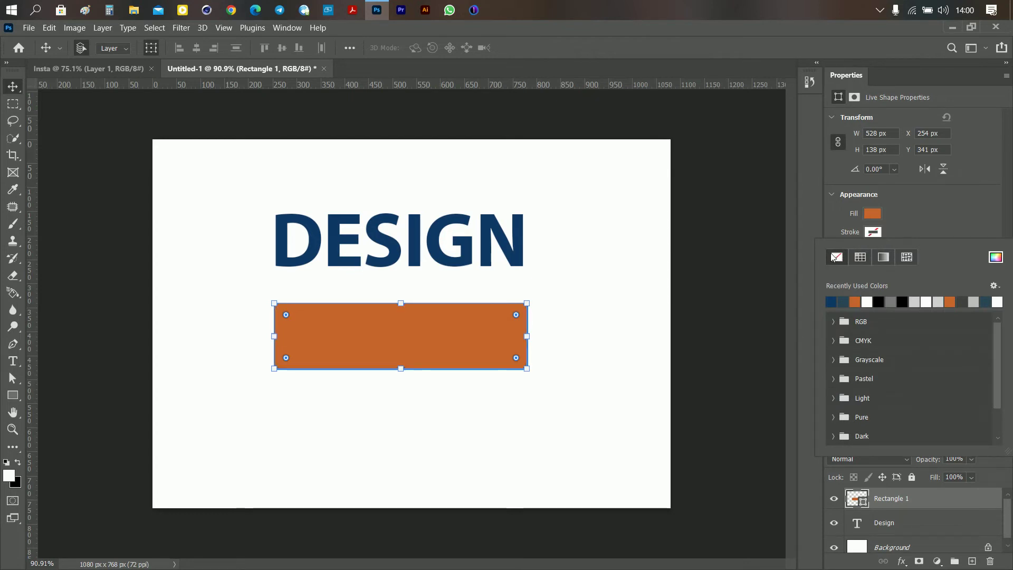
left_click(885, 232)
Move the DESIGN text and the rectangle together straight down, placing the rectangle at Y 393 px
left_click(579, 303)
left_click_drag(510, 398, 384, 170)
left_click_drag(430, 322, 428, 350)
left_click(572, 339)
left_click(519, 343)
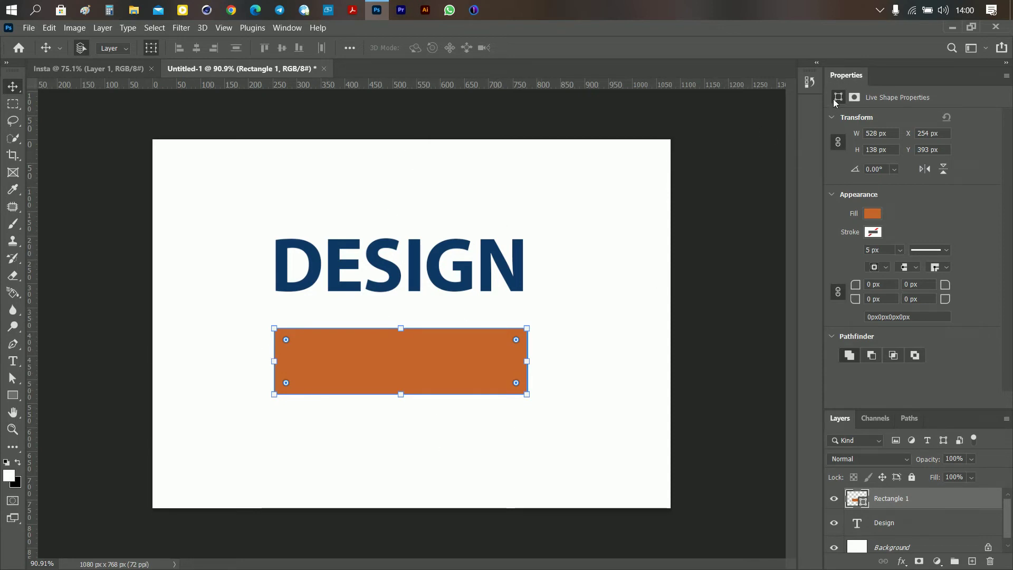
Close the Channels and Paths panels, leaving only Layers in their panel group
left_click(283, 27)
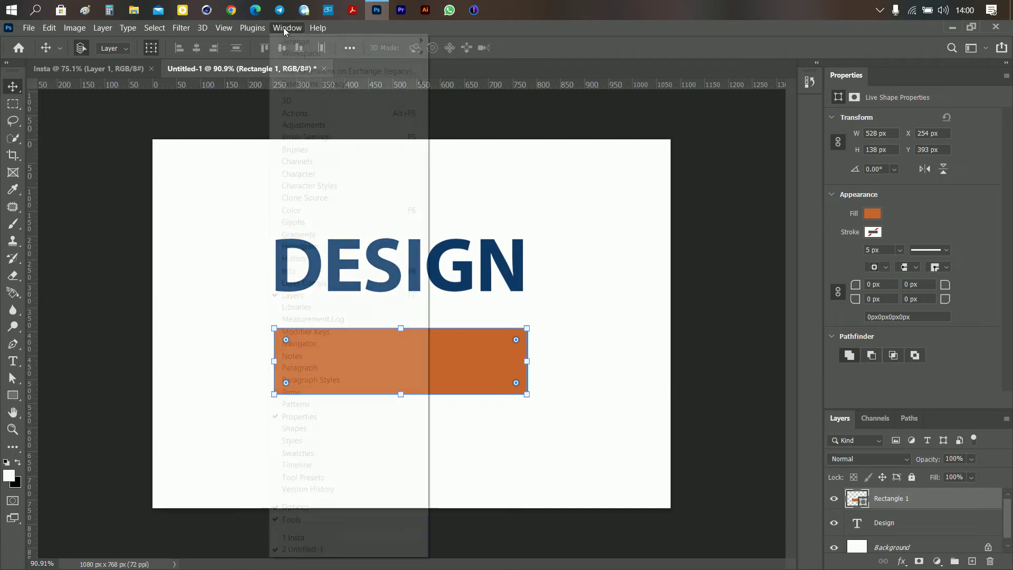
key("Escape")
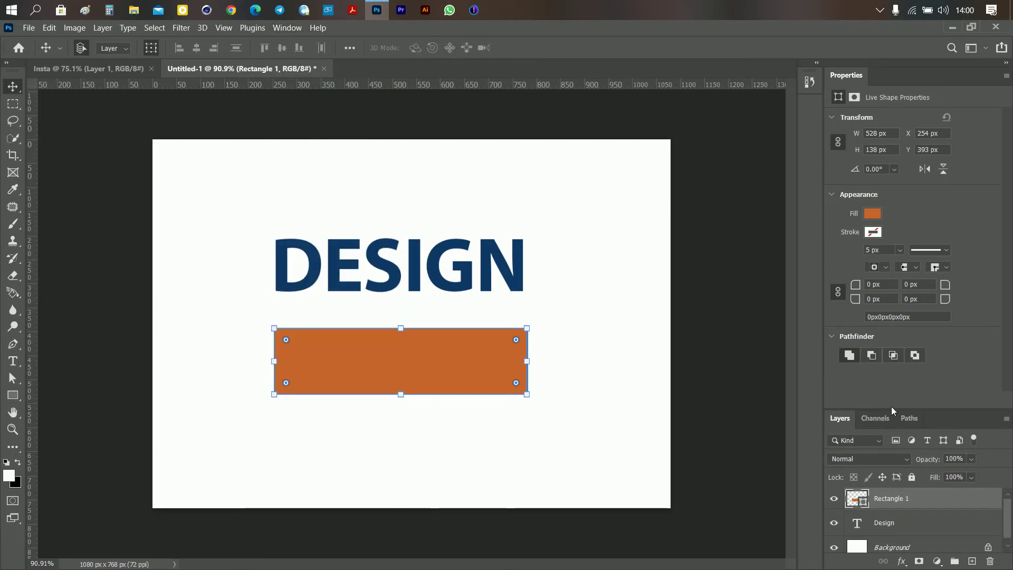
left_click(879, 416)
right_click(878, 417)
key("Escape")
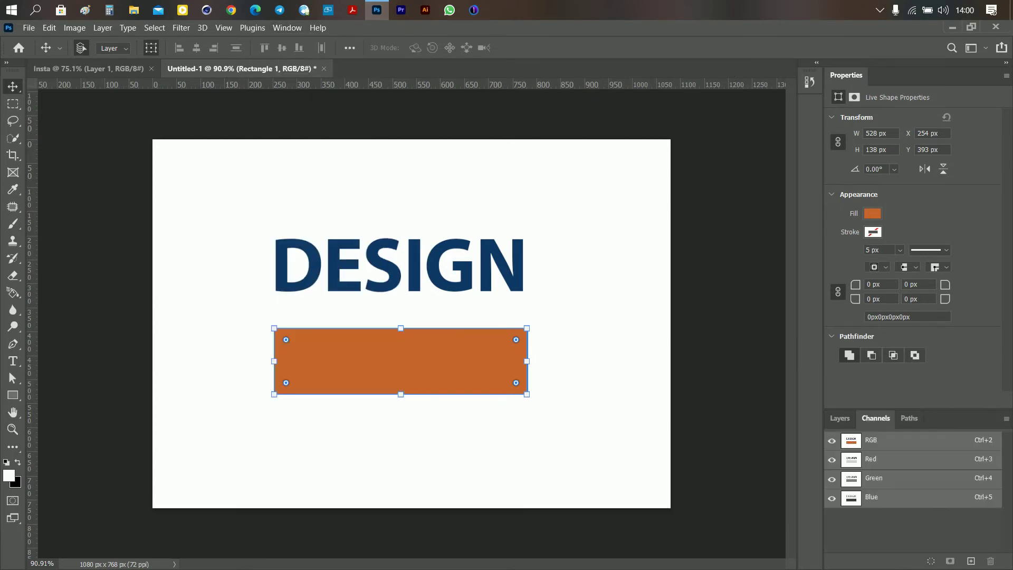
right_click(875, 416)
left_click(893, 425)
left_click(878, 419)
right_click(878, 419)
left_click(891, 426)
Close the Layers panel, select the rectangle without it, and restore the panel below Properties
right_click(841, 418)
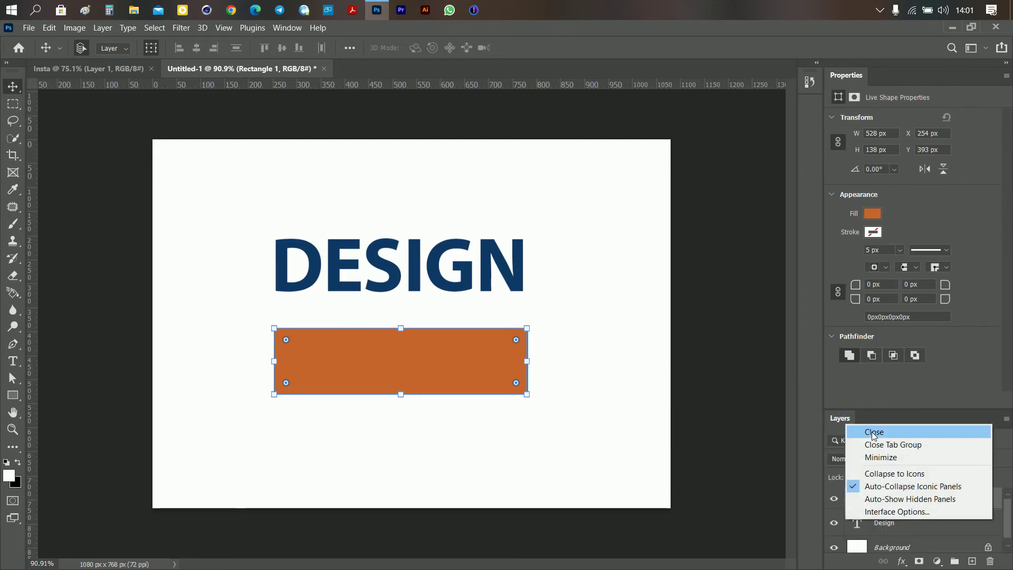
left_click(865, 427)
left_click(709, 343)
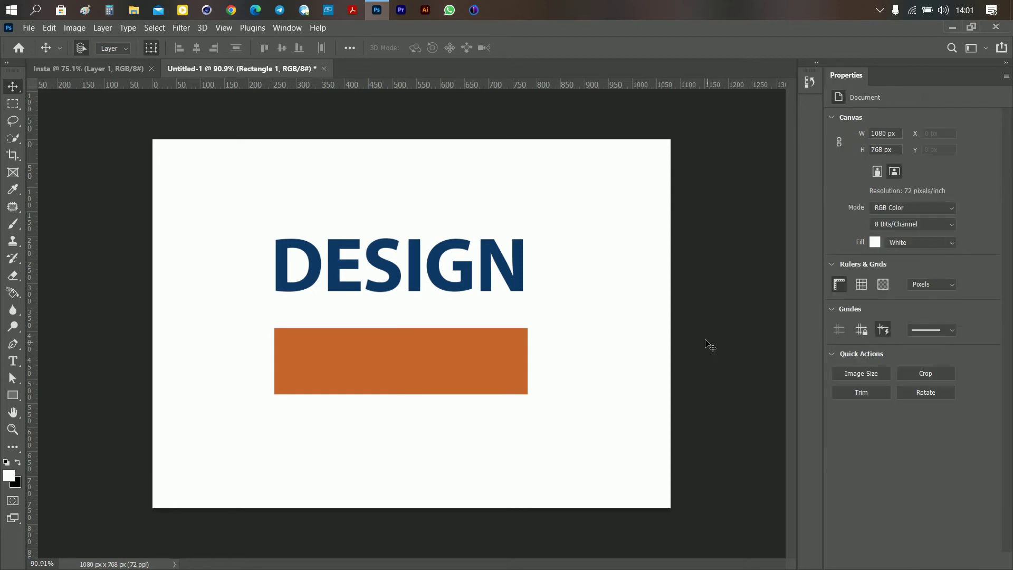
left_click(432, 348)
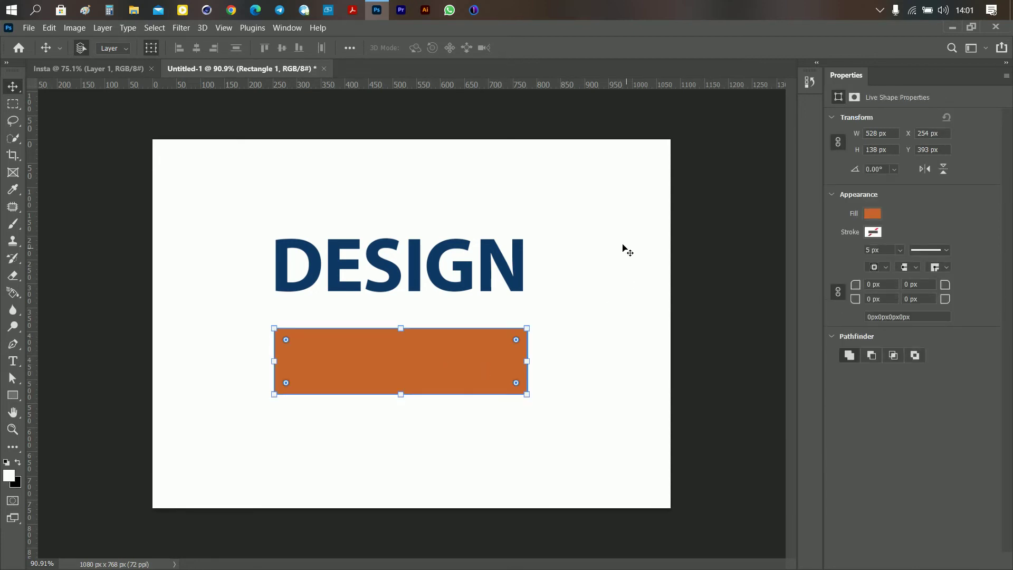
left_click(520, 234)
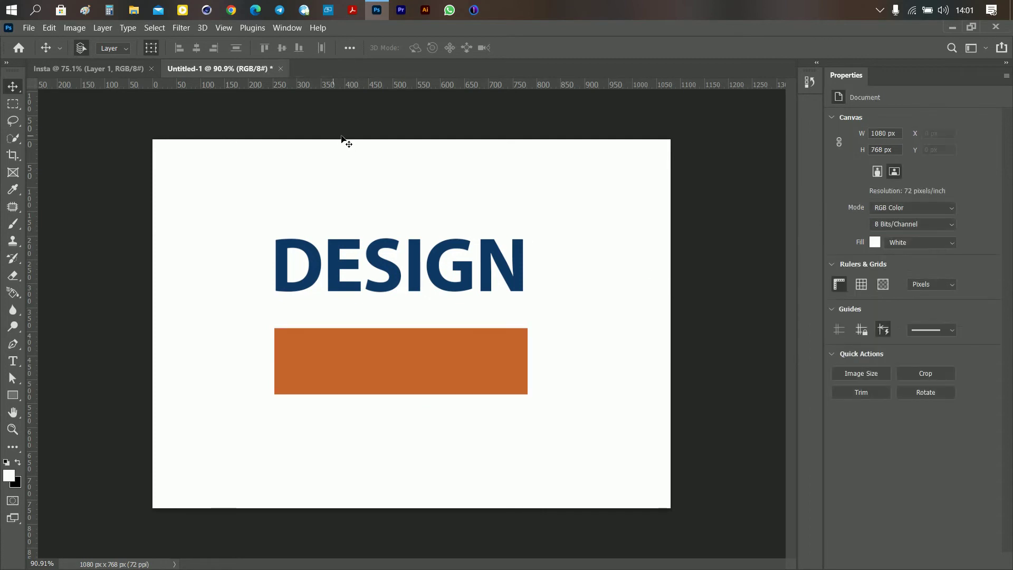
left_click(283, 29)
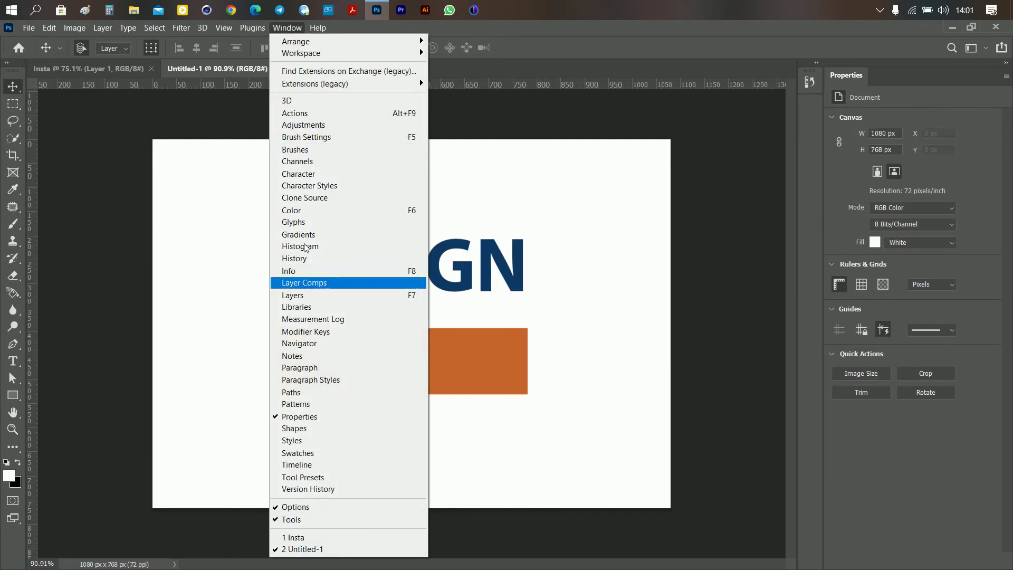
left_click(303, 296)
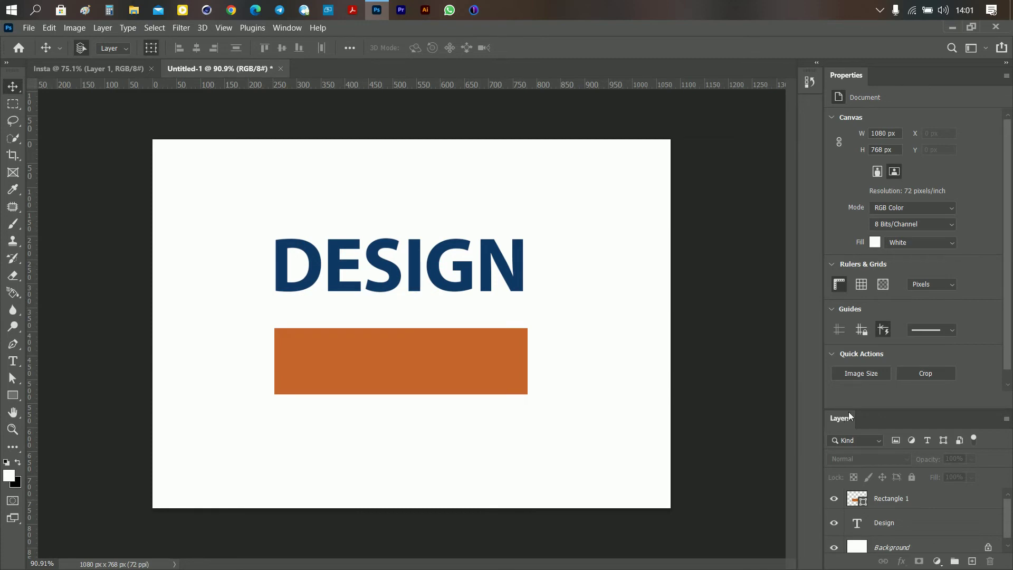
mouse_move(888, 416)
left_mouse_down()
mouse_move(888, 393)
mouse_move(888, 415)
left_mouse_up()
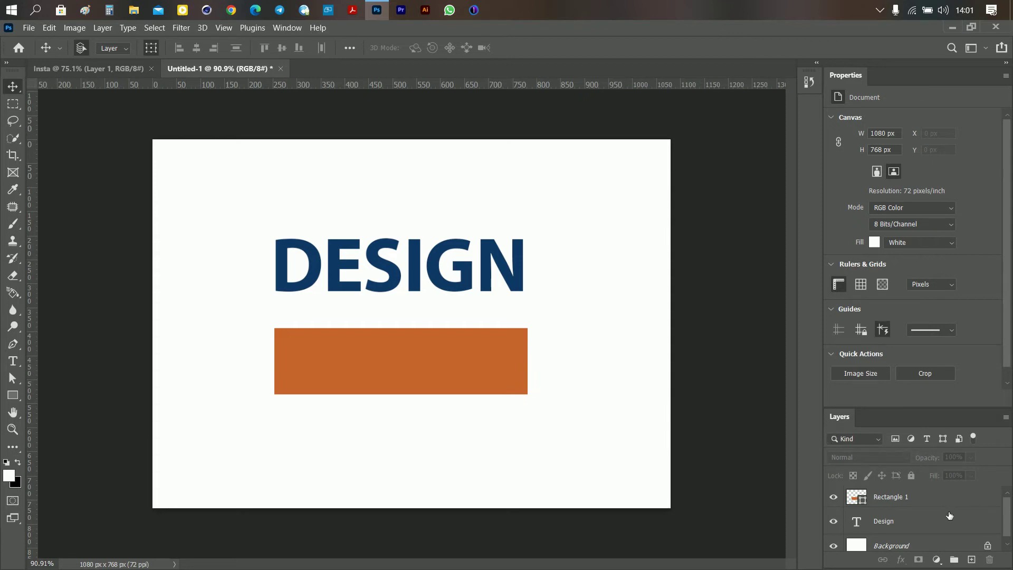
Undock the Layers panel, float it over the canvas beside the tools, and make it taller and narrower
left_click_drag(839, 415, 72, 116)
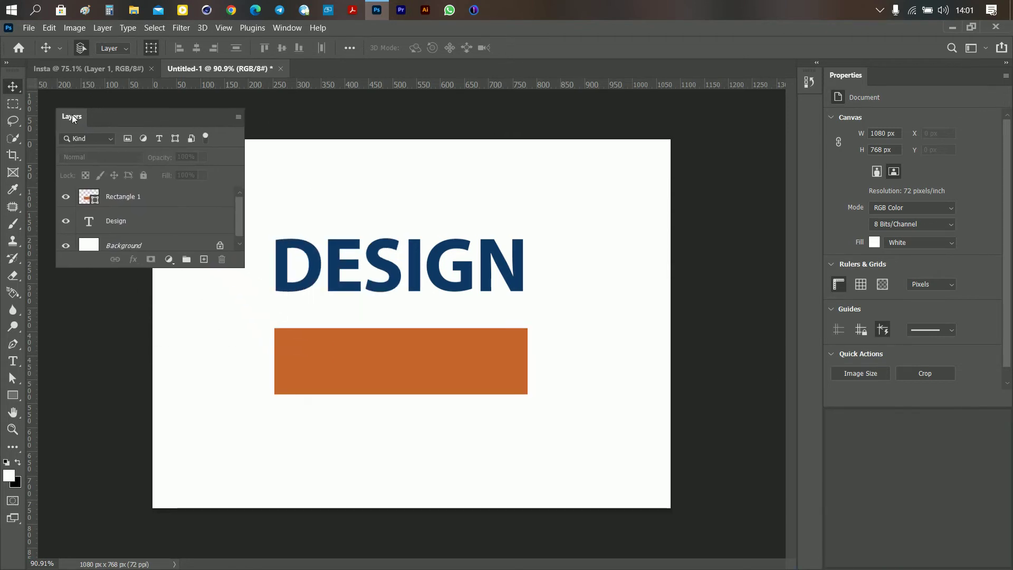
left_click_drag(149, 277, 153, 455)
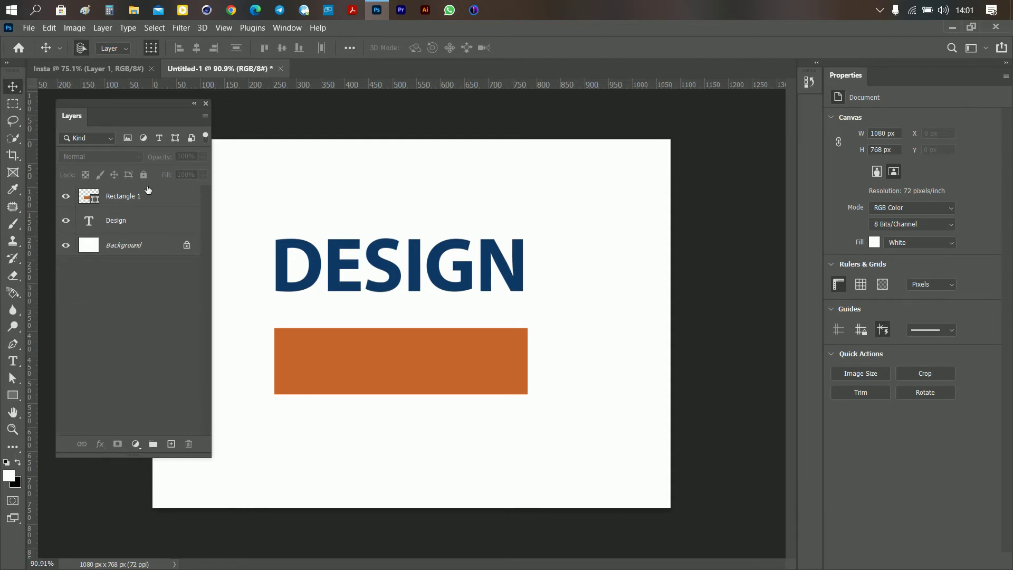
Reposition the floating Layers panel slightly lower beside the tools and select the DESIGN text on the canvas
left_click_drag(112, 109, 113, 128)
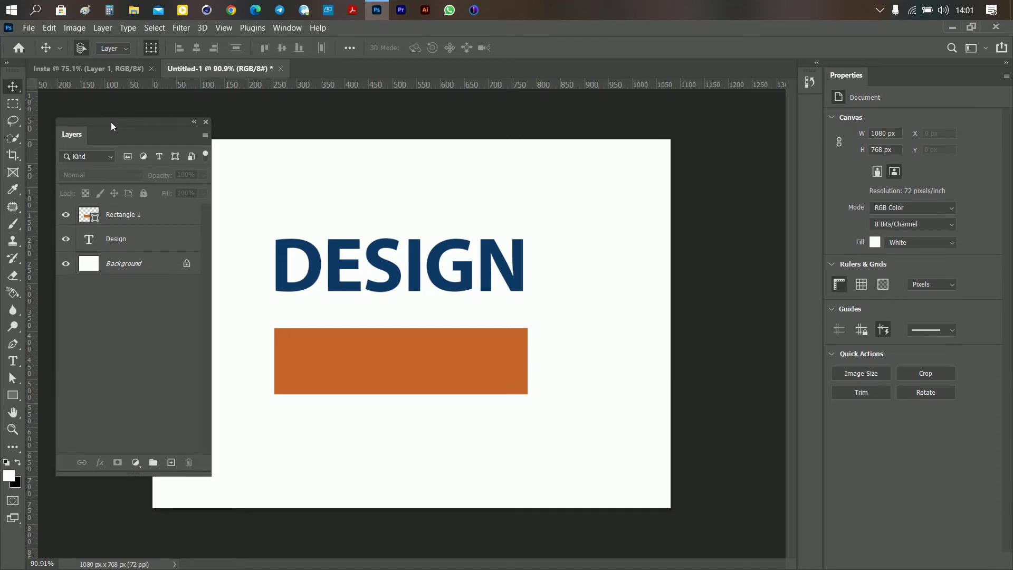
left_click_drag(110, 123, 104, 107)
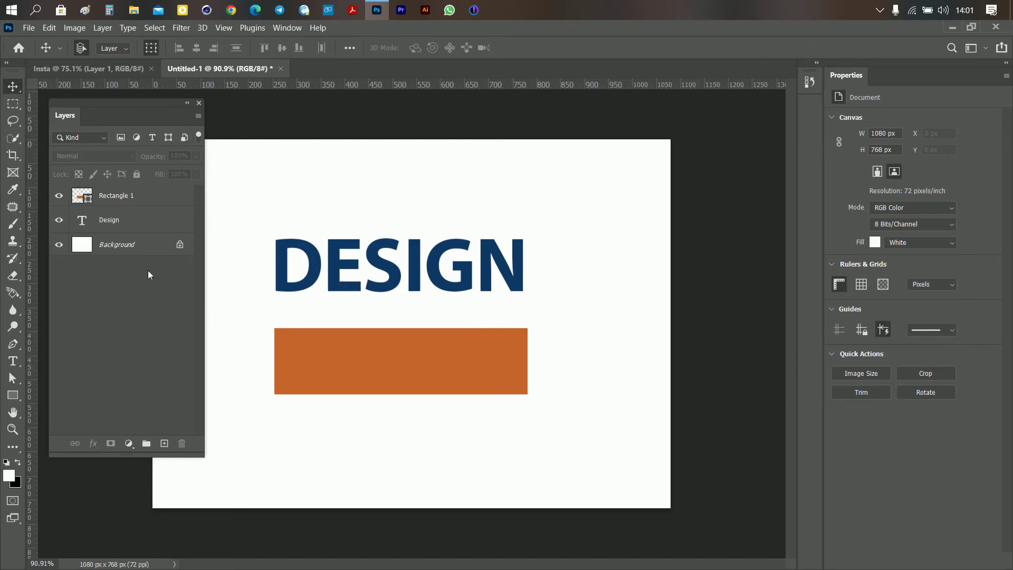
left_click(351, 273)
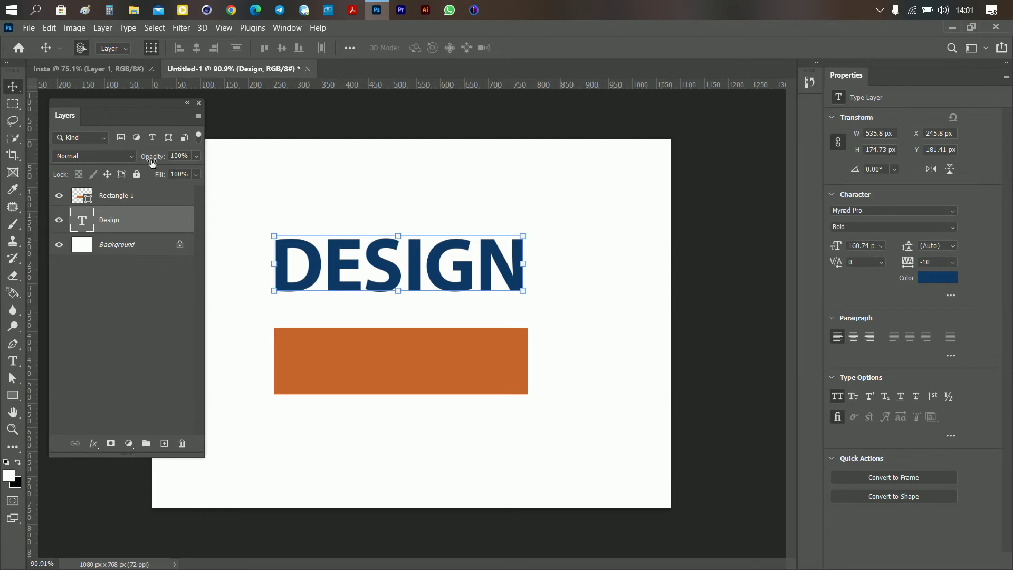
mouse_move(83, 106)
left_mouse_down()
mouse_move(93, 143)
mouse_move(80, 125)
left_mouse_up()
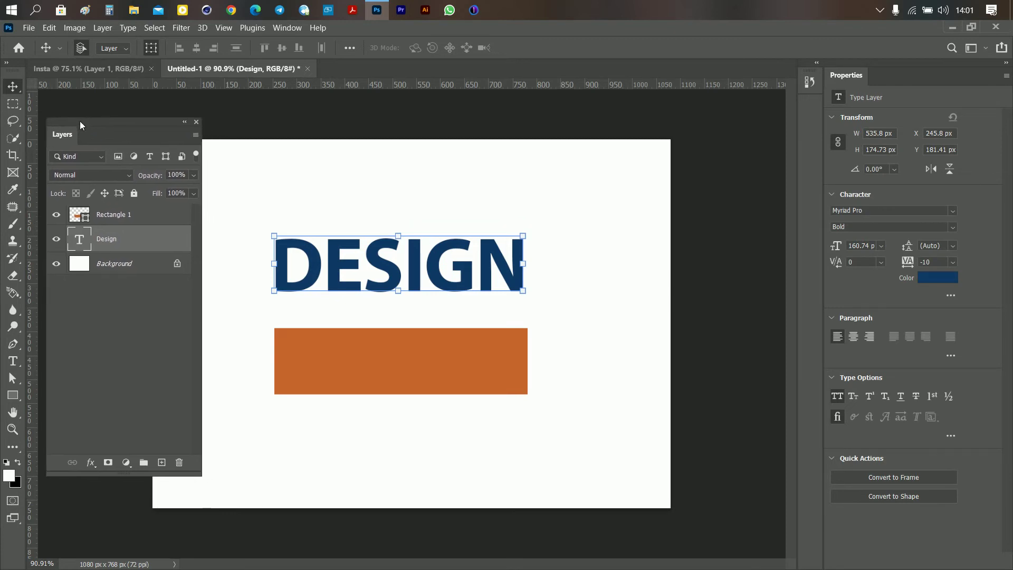
Set the Design layer's opacity to 50% and move the text up and left to X 227.8 px, Y 157.41 px
left_click(193, 178)
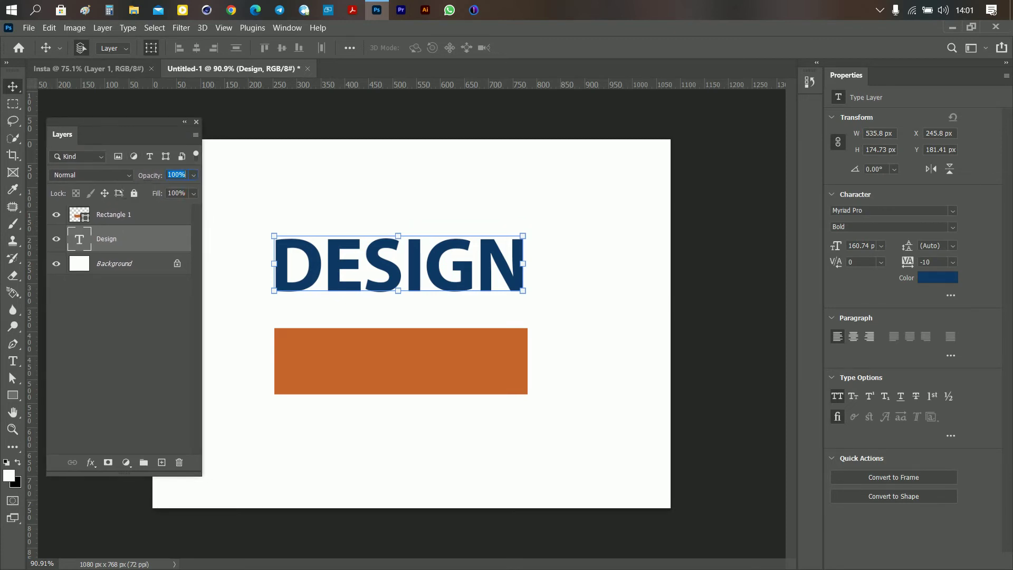
type("50")
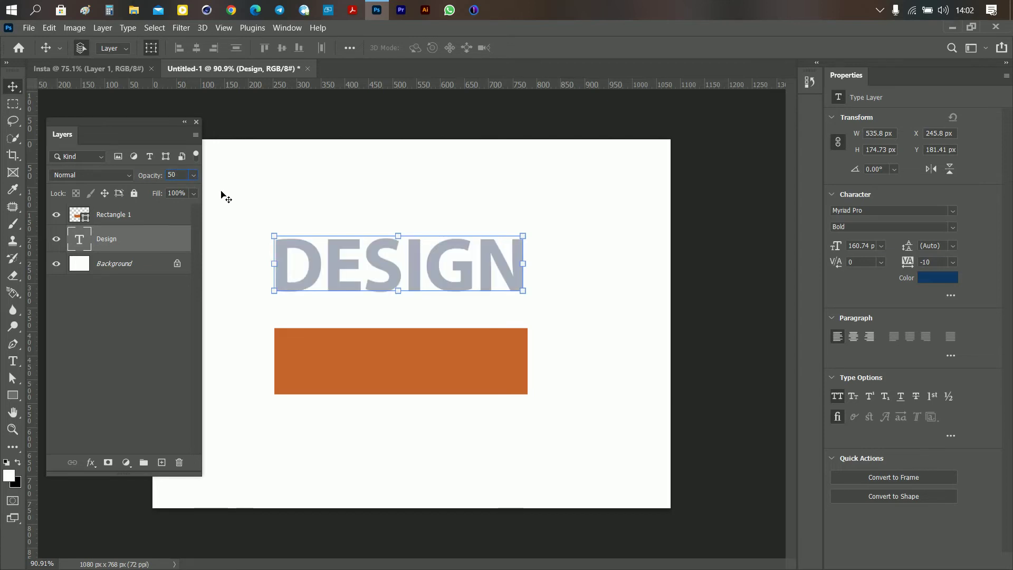
left_click(400, 289)
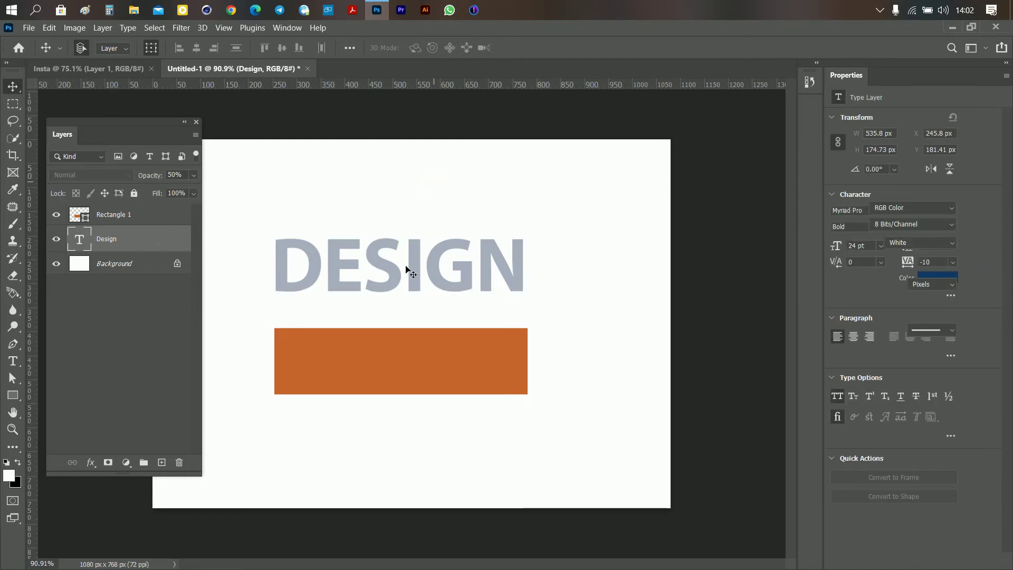
left_click_drag(394, 293, 367, 264)
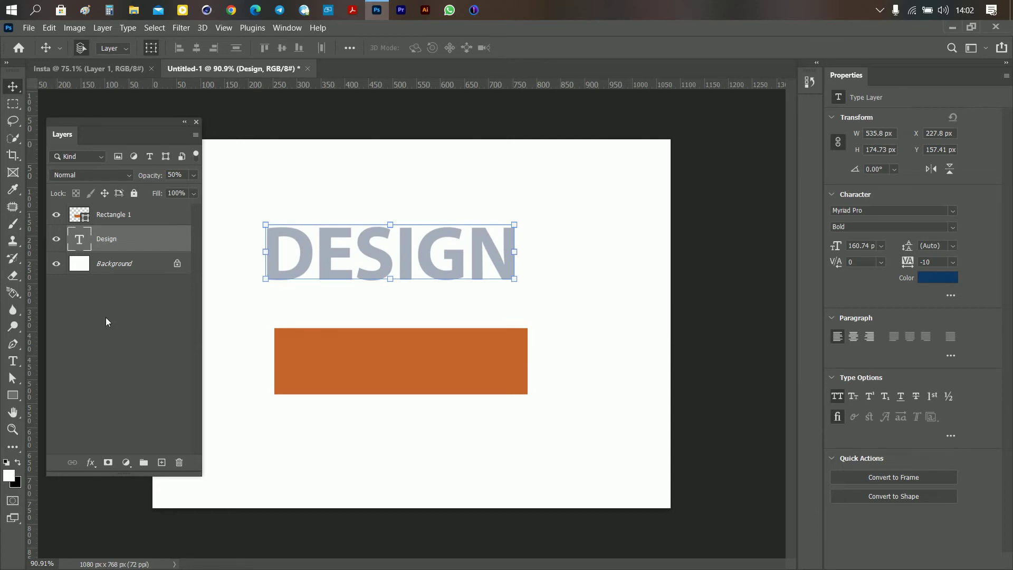
left_click(63, 332)
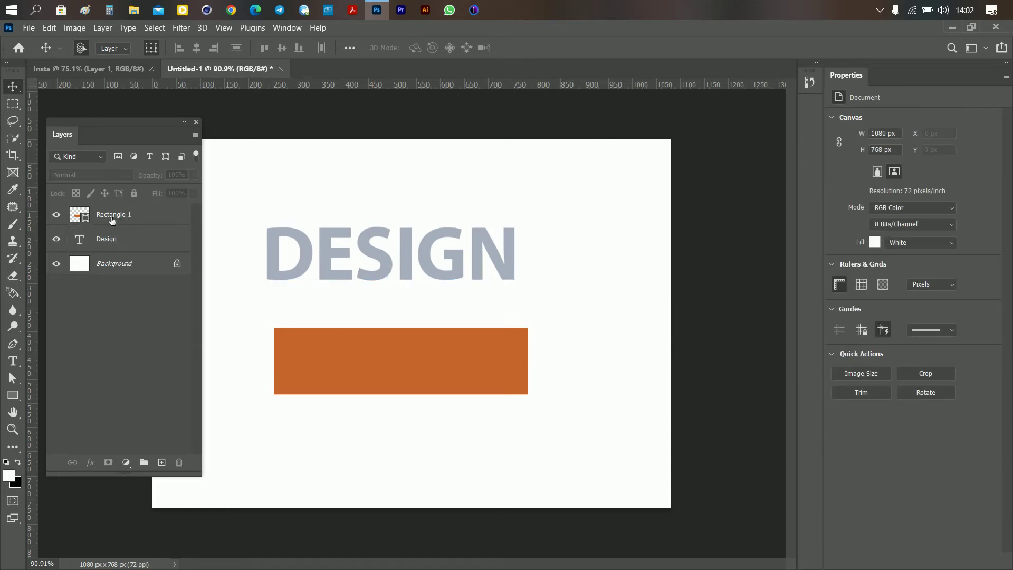
Select the Design layer and move its text down behind the orange rectangle, to X 250.8 px, Y 384.41 px
left_click(132, 218)
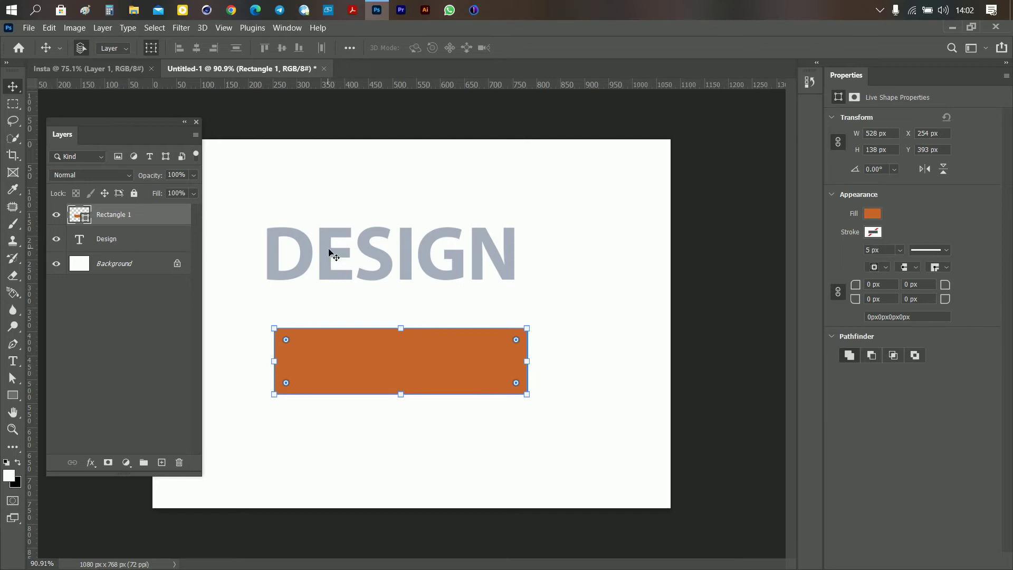
left_click(121, 241)
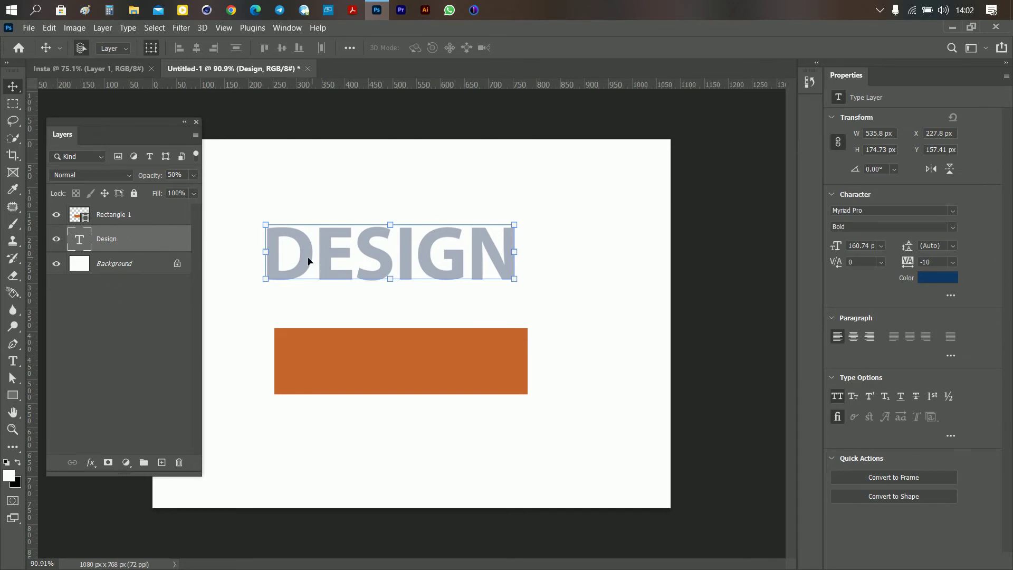
left_click_drag(306, 253, 316, 362)
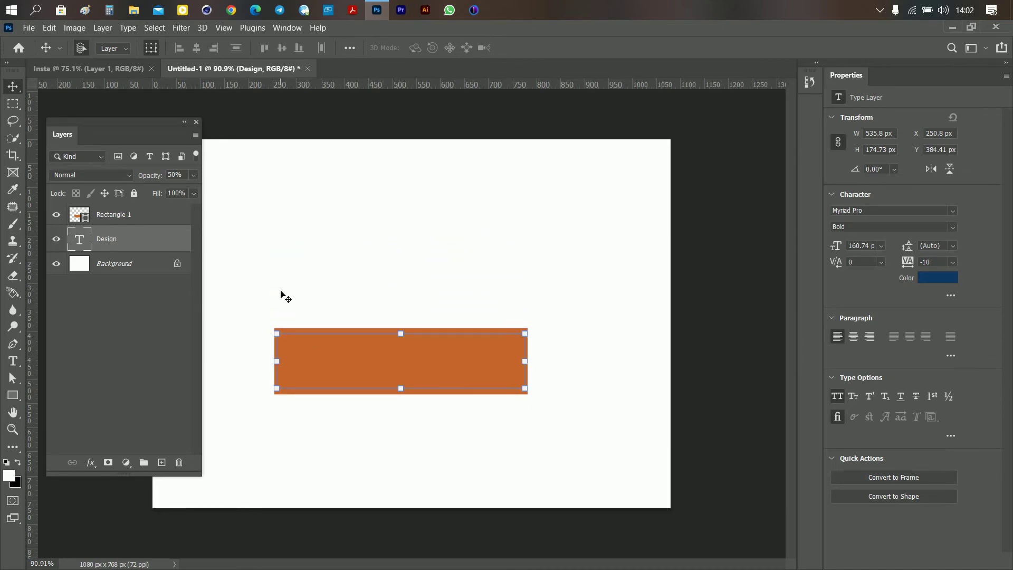
left_click(339, 293)
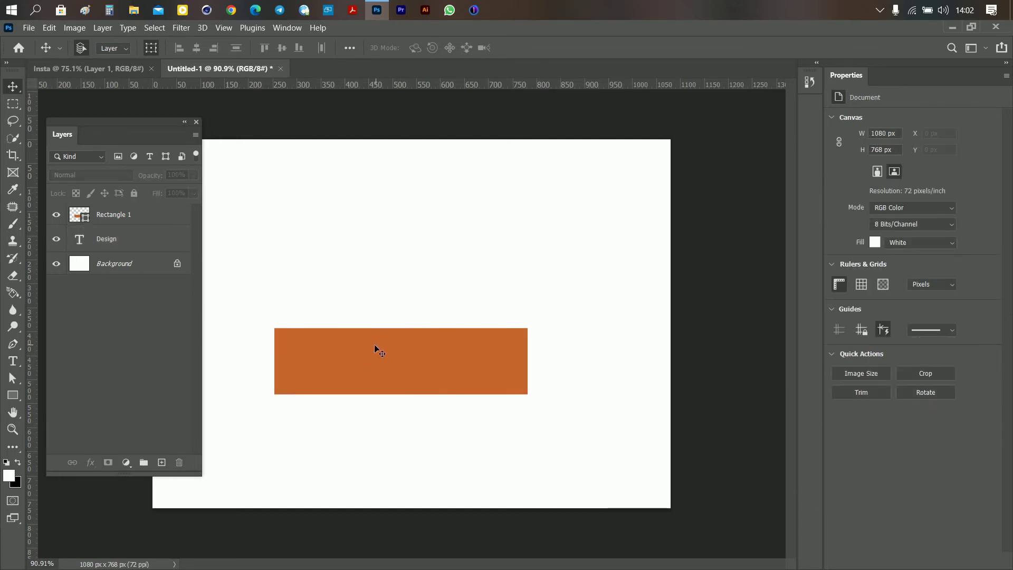
Reorder the layers so that Design sits above Rectangle 1
left_click(115, 219)
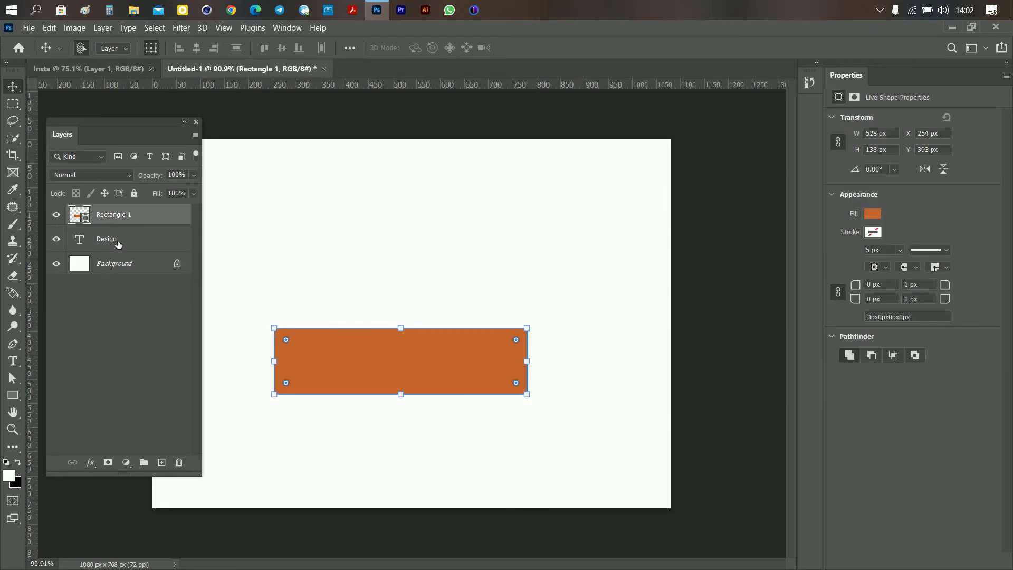
left_click(116, 244)
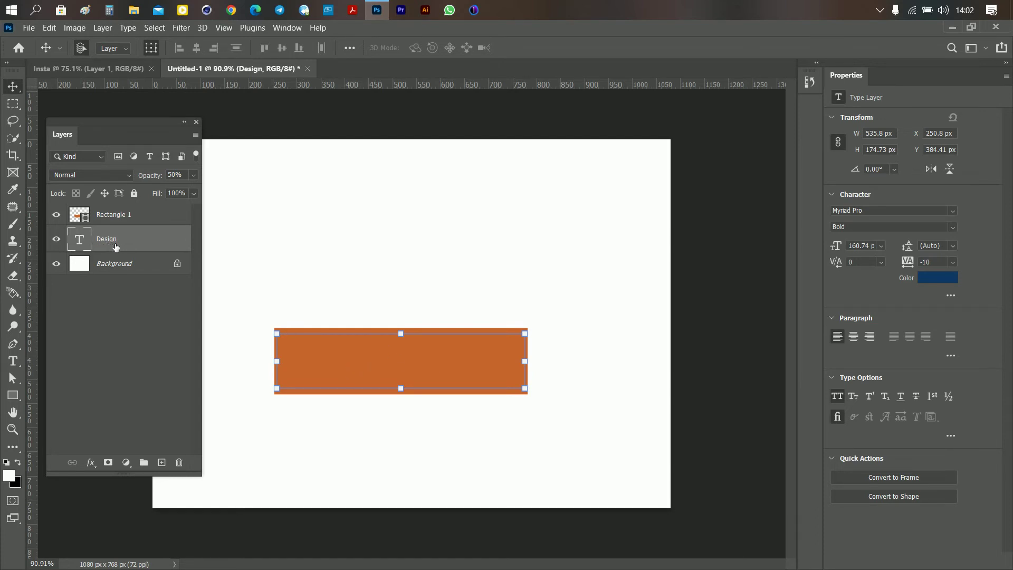
left_click_drag(114, 243, 125, 209)
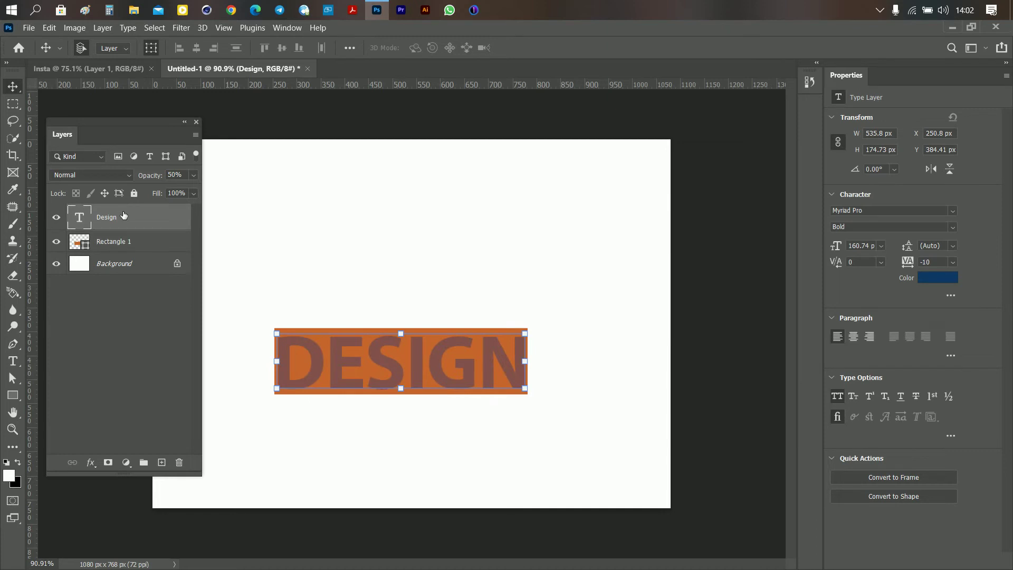
left_click(390, 378)
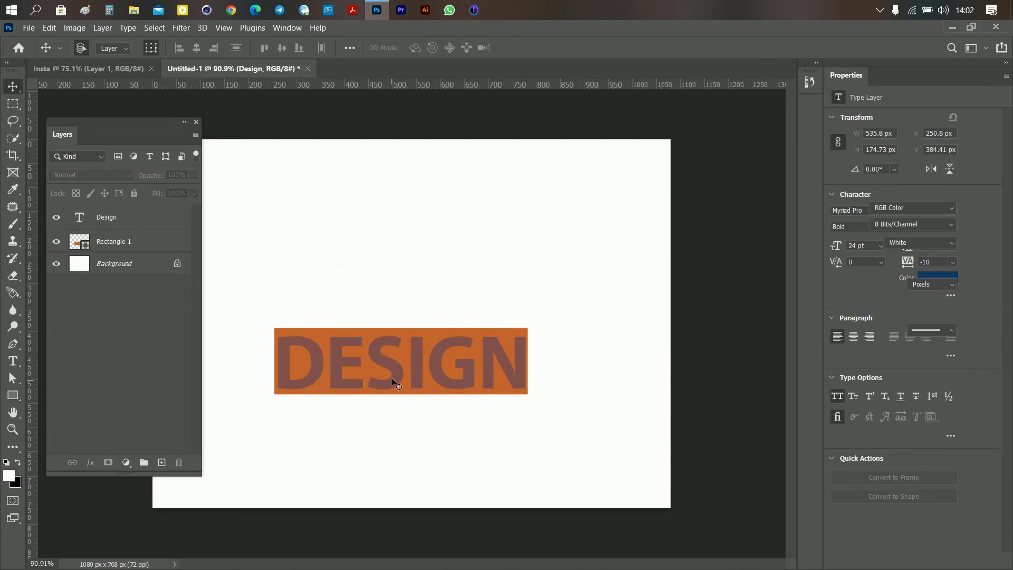
left_click(397, 366)
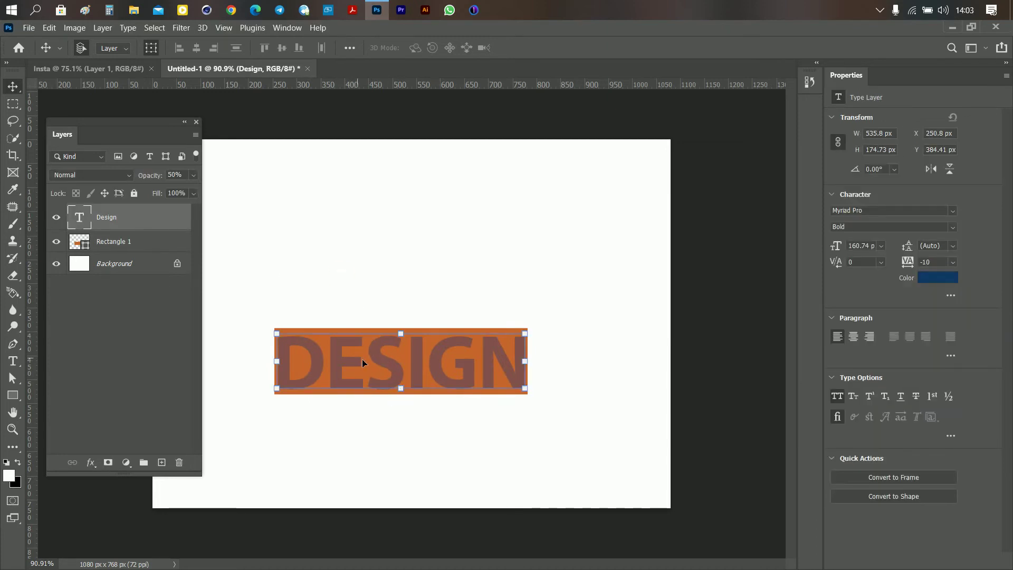
left_click(296, 323)
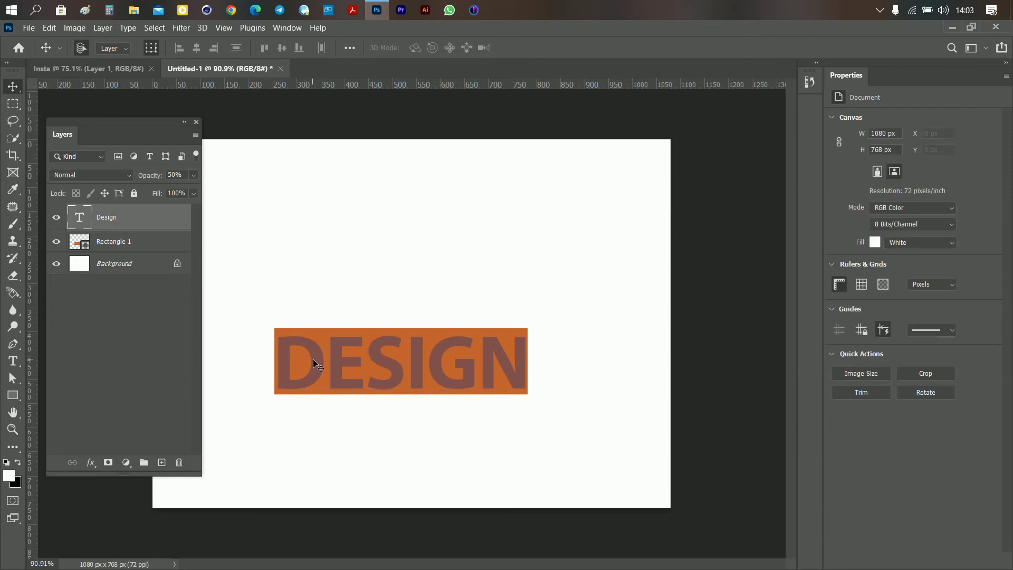
Raise the Design layer's opacity to 100% and deselect it
left_click(194, 175)
left_click_drag(163, 193, 203, 199)
left_click(262, 210)
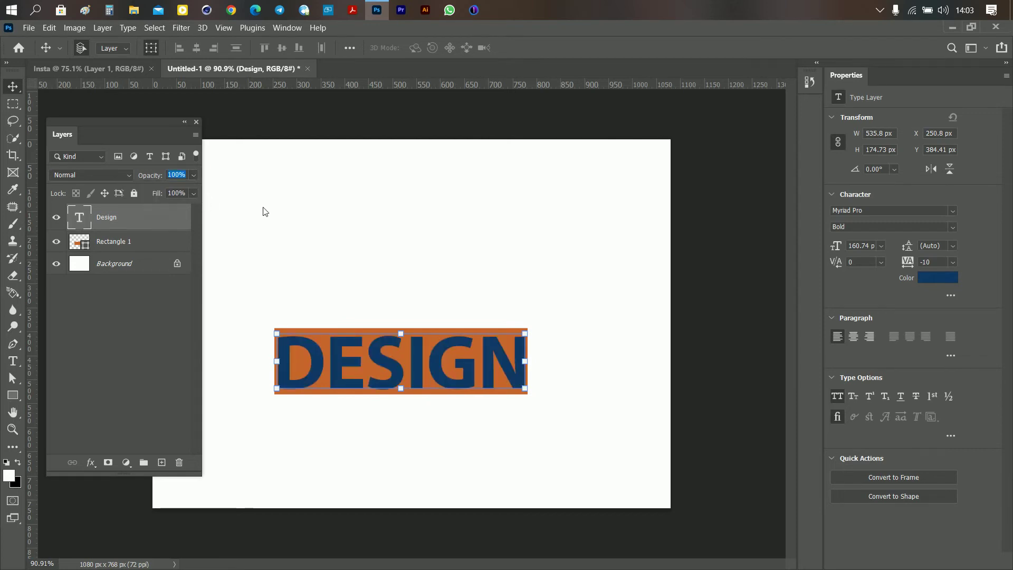
left_click(395, 311)
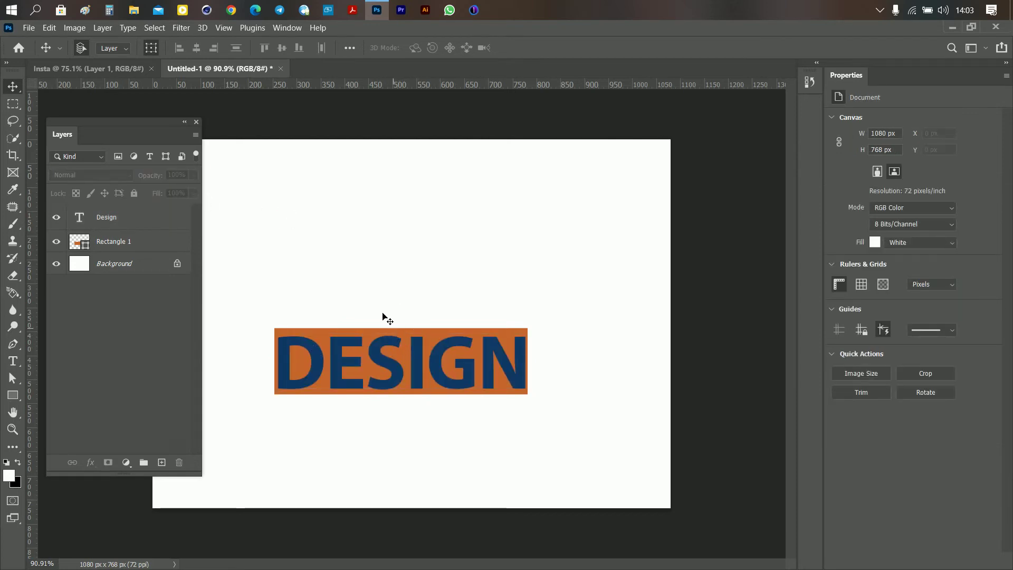
Select the DESIGN text and move it up above the rectangle, to X 245.8 px, Y 141.41 px
left_click(350, 363)
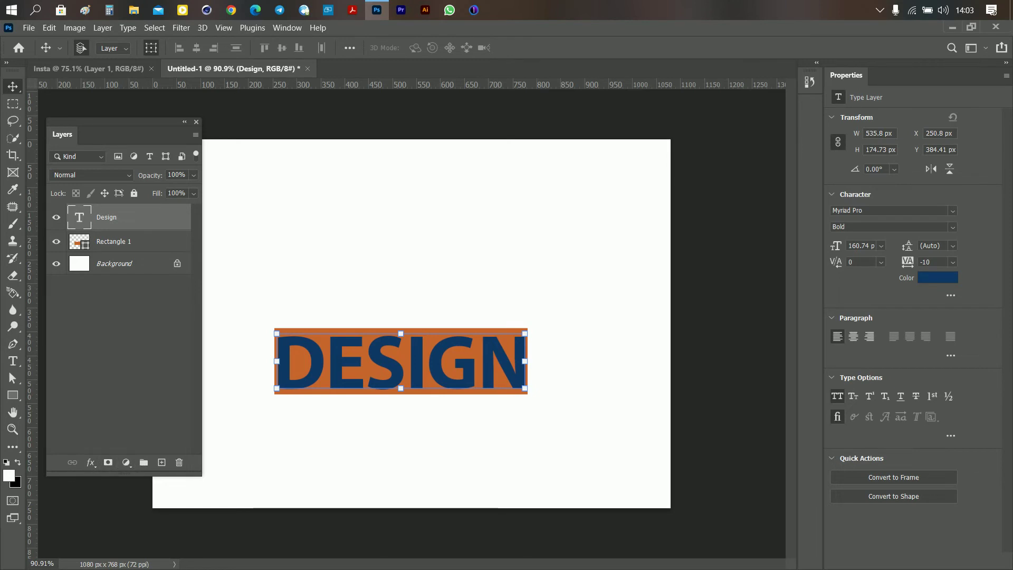
left_click(93, 468)
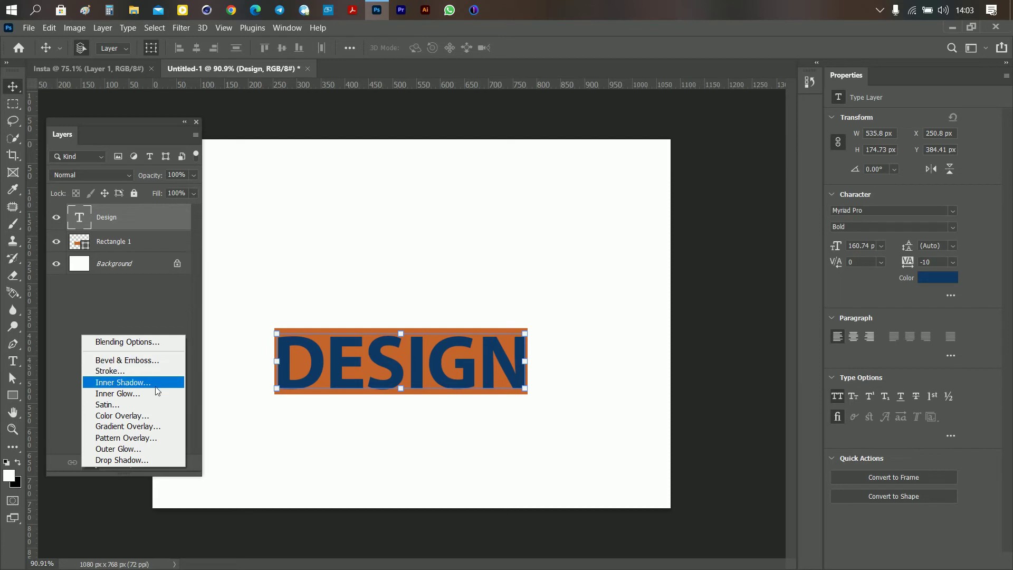
left_click(71, 325)
left_click_drag(344, 361, 337, 241)
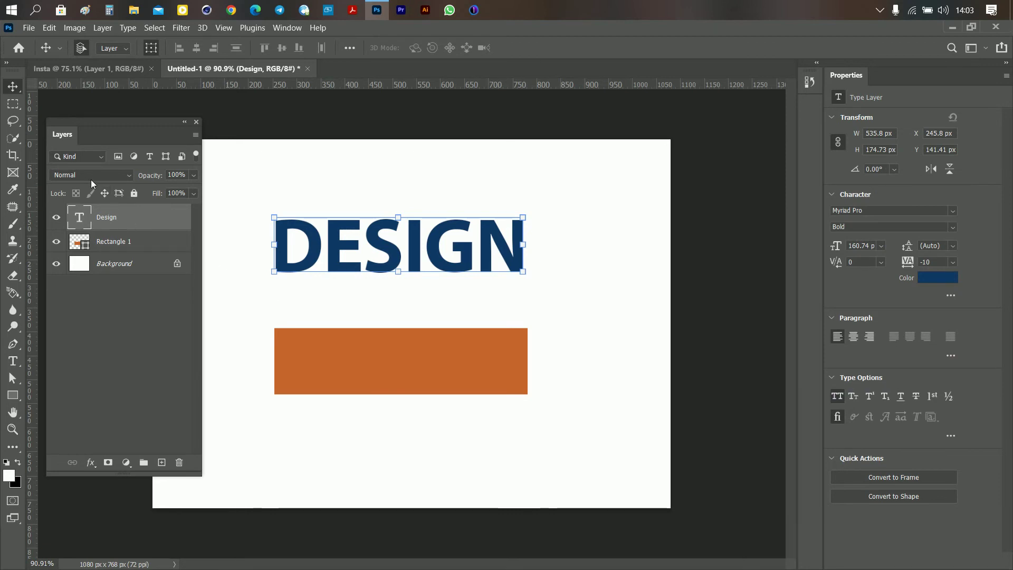
Preview blend modes such as Vivid Light on the Design layer, keeping Normal
left_click(87, 176)
left_click(104, 177)
left_click(103, 174)
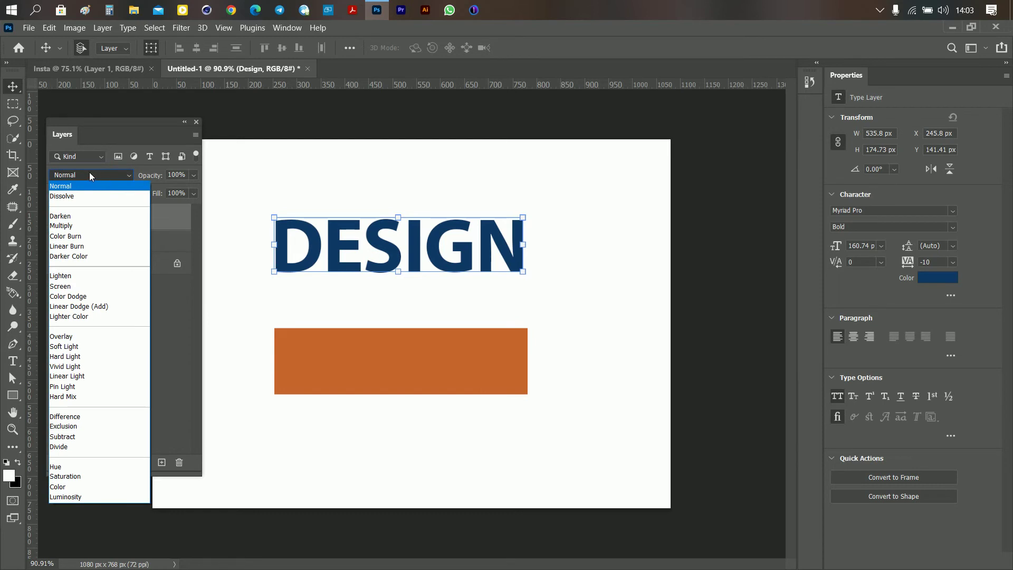
left_click(102, 175)
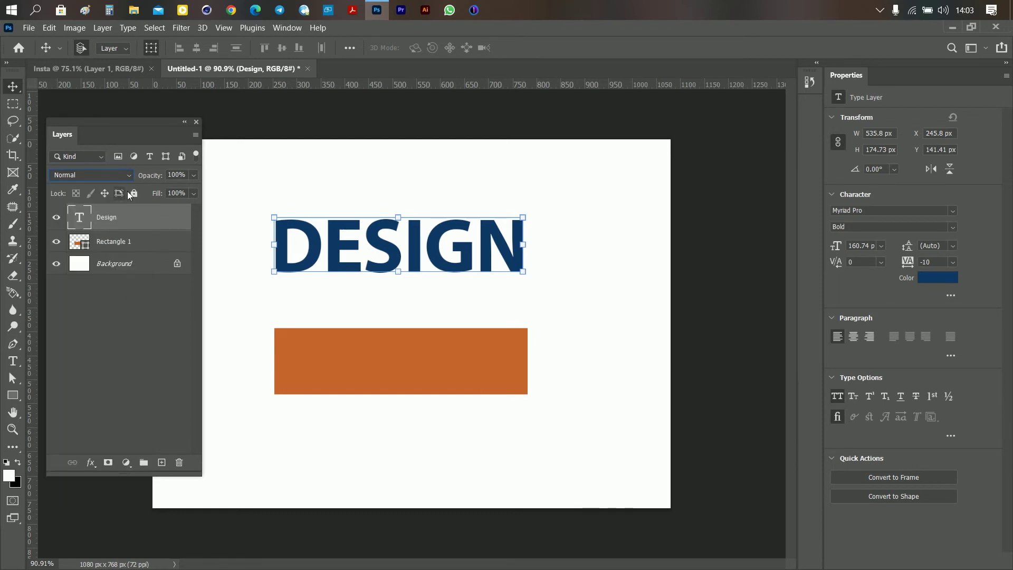
left_click(78, 176)
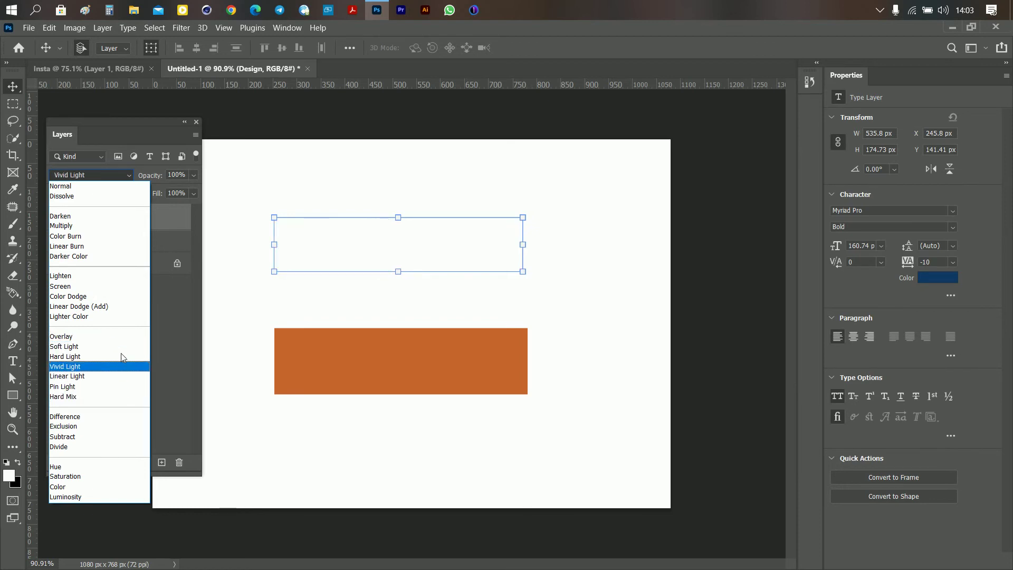
left_click(90, 184)
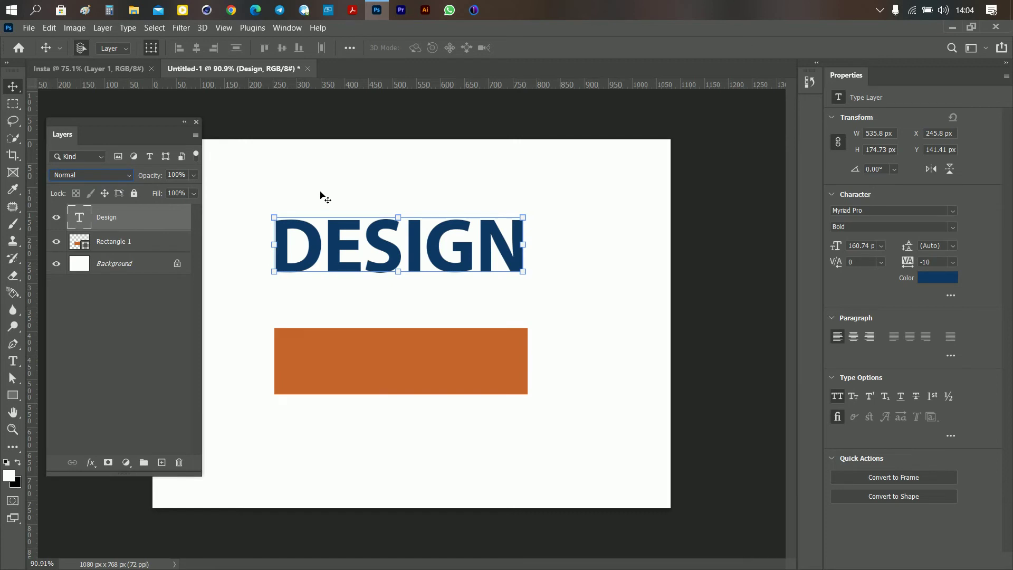
Add a 5 px orange outside Stroke effect to the DESIGN text through Layer Style
left_click(281, 200)
left_click(308, 255)
left_click(91, 462)
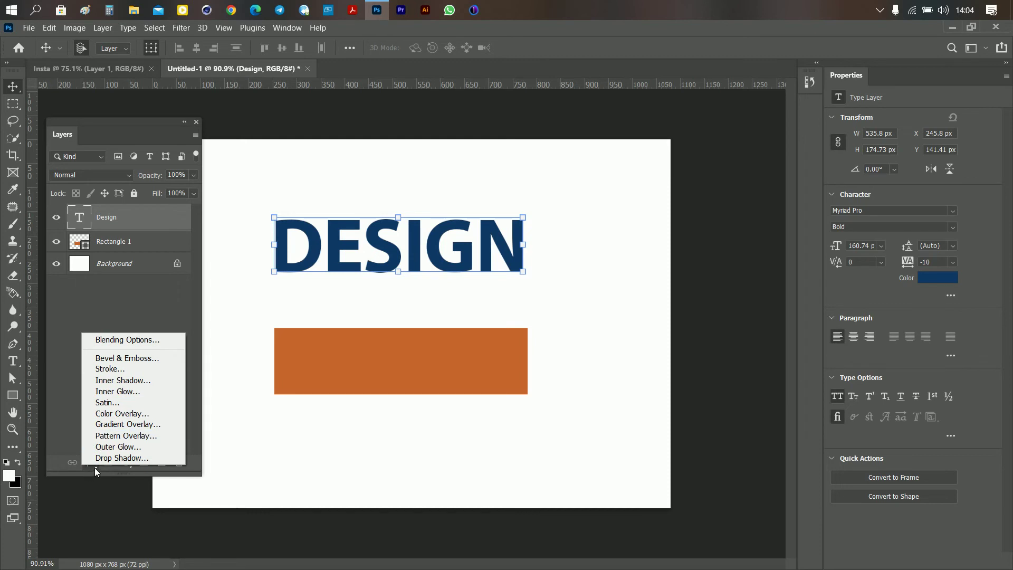
left_click(94, 467)
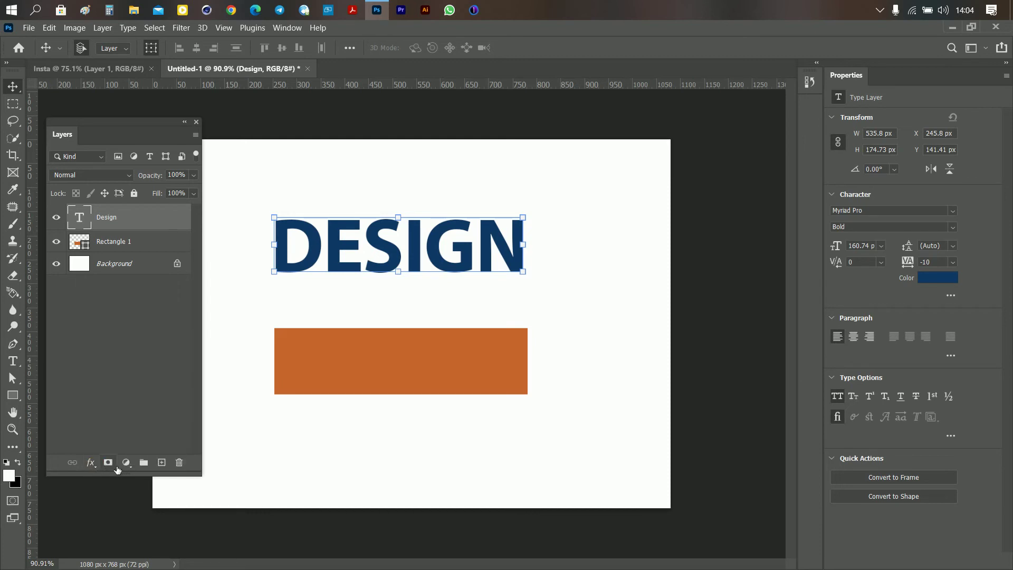
left_click(91, 463)
left_click(113, 369)
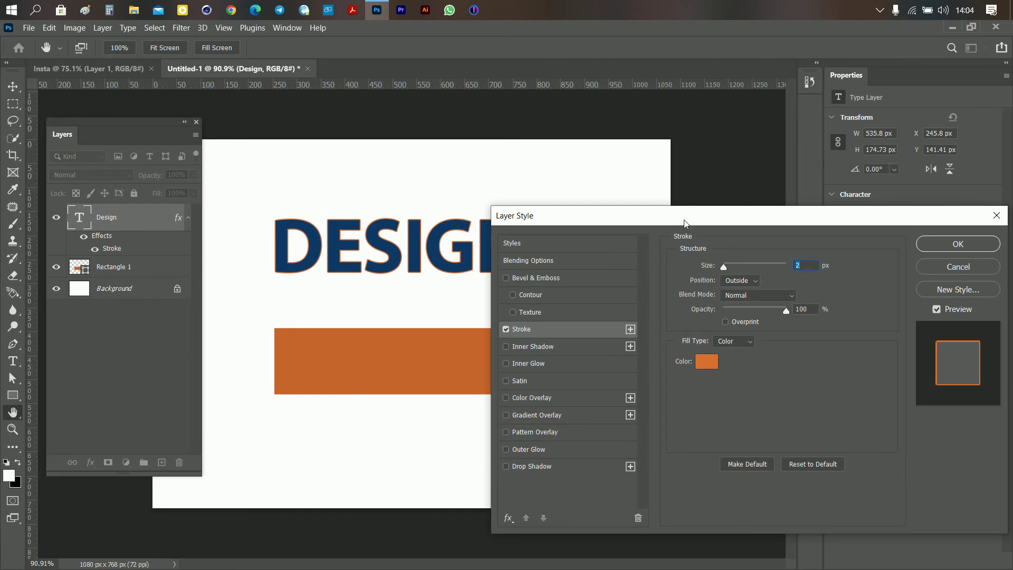
left_click_drag(684, 221, 653, 191)
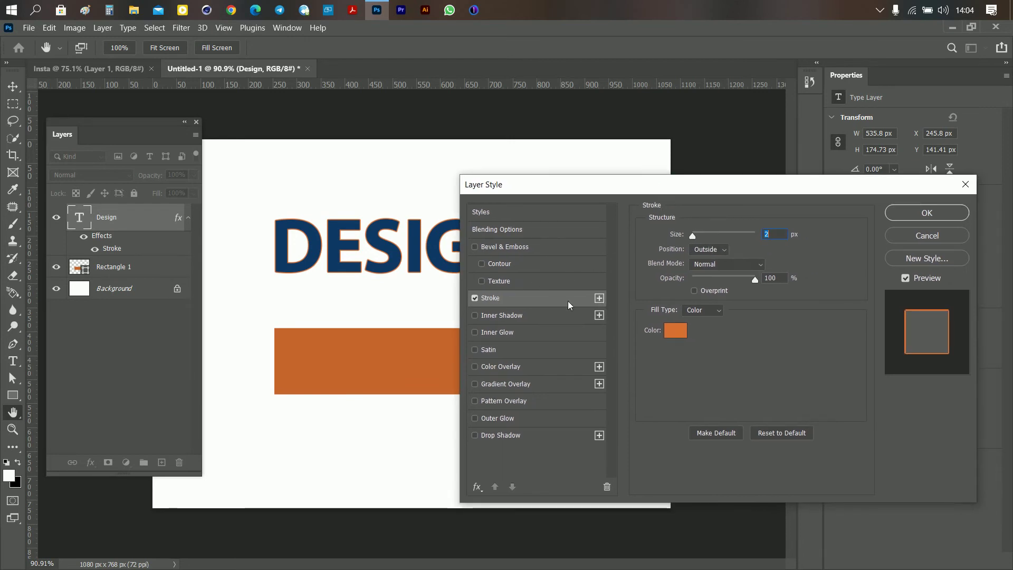
left_click_drag(692, 236, 695, 235)
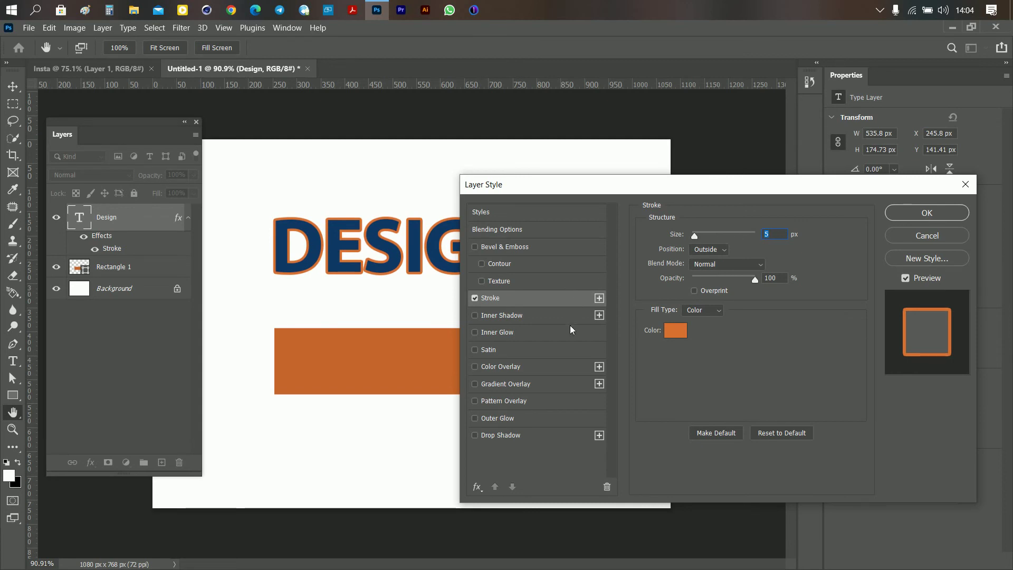
Replace the DESIGN text's Stroke with a Bevel & Emboss effect at 1000% depth and 7 px size
left_click(474, 298)
left_click(475, 247)
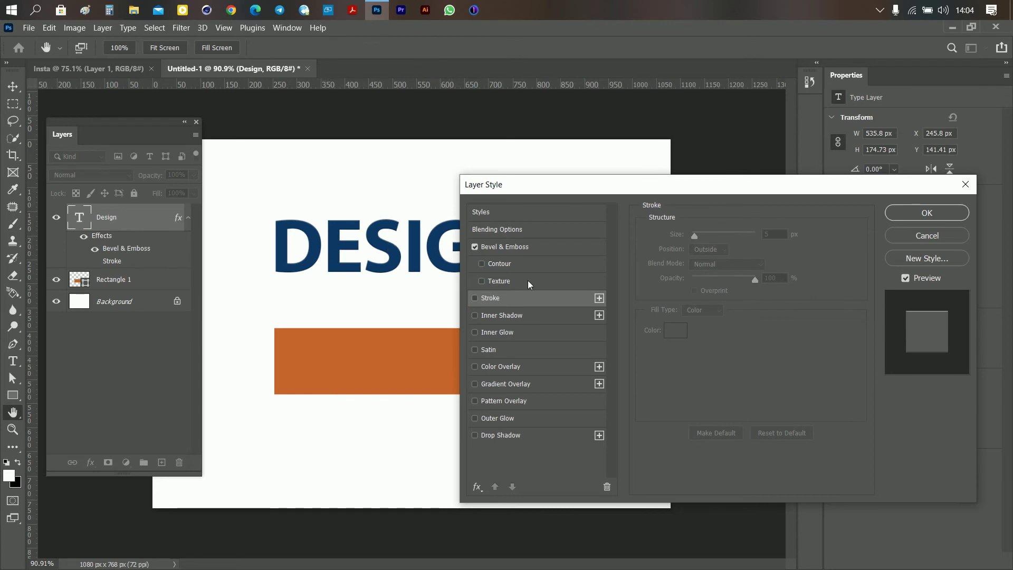
left_click(502, 247)
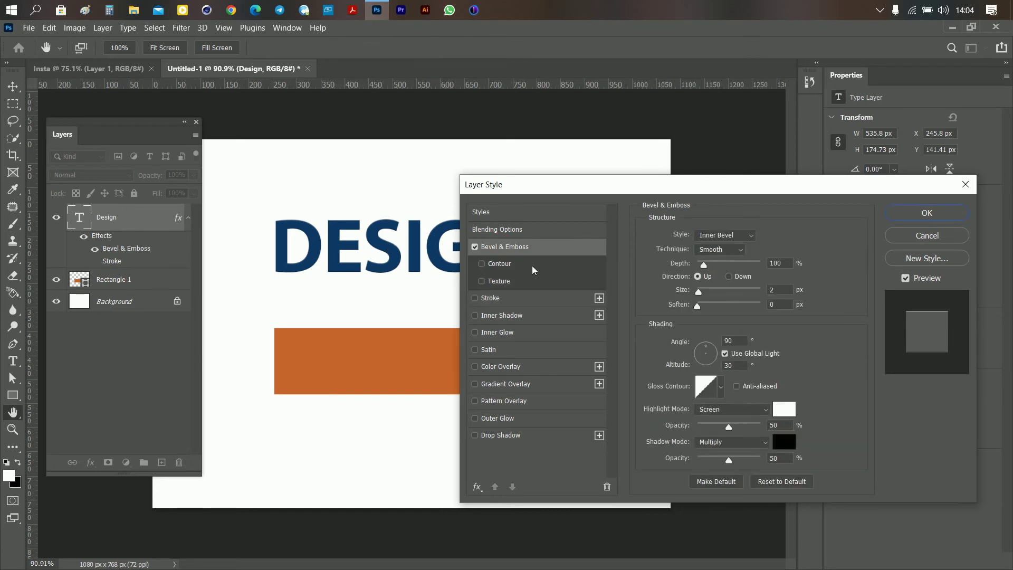
left_click_drag(703, 264, 767, 265)
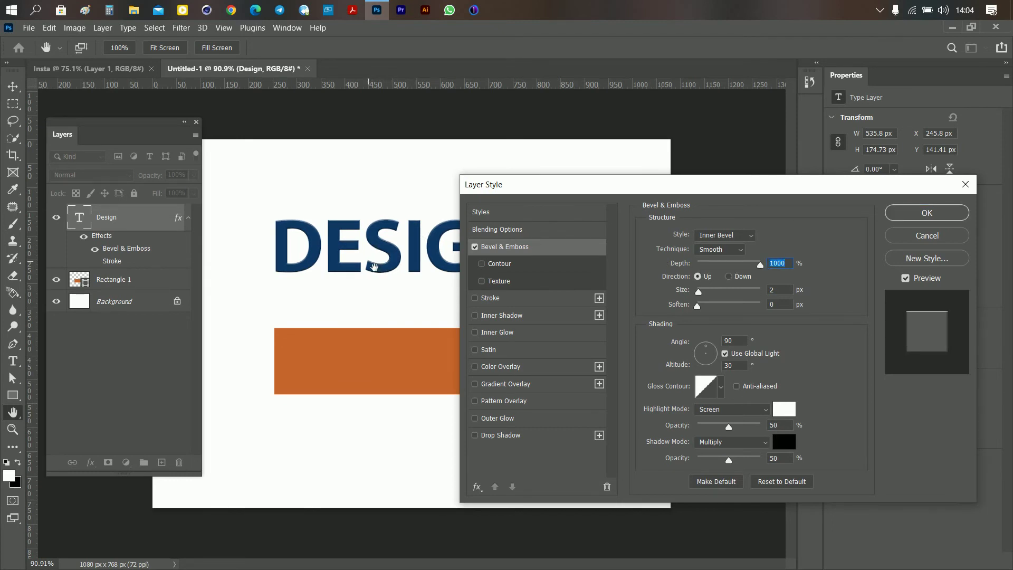
left_click_drag(510, 183, 572, 157)
mouse_move(749, 272)
left_mouse_down()
mouse_move(764, 273)
mouse_move(745, 281)
left_mouse_up()
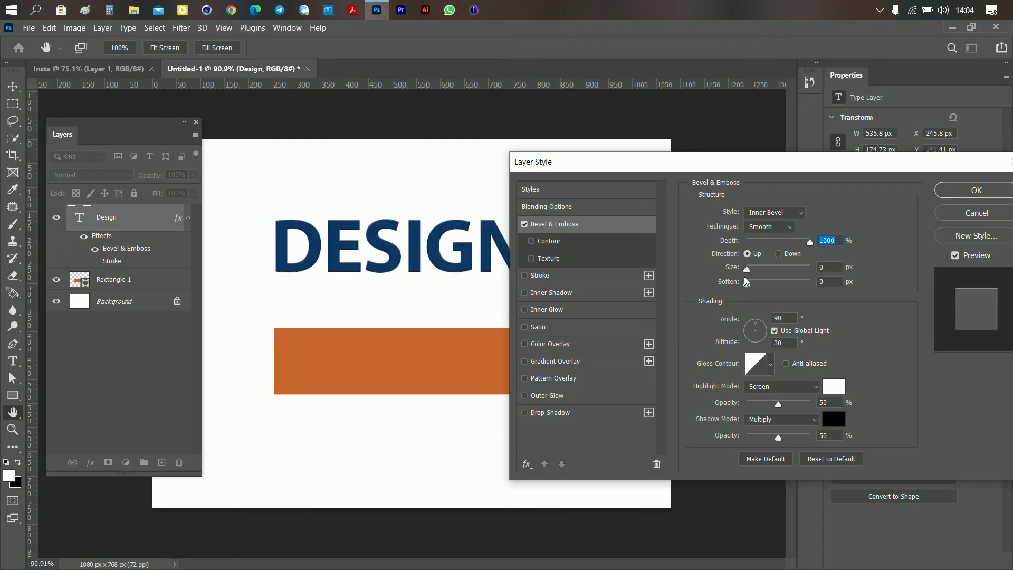
left_click_drag(739, 280, 751, 280)
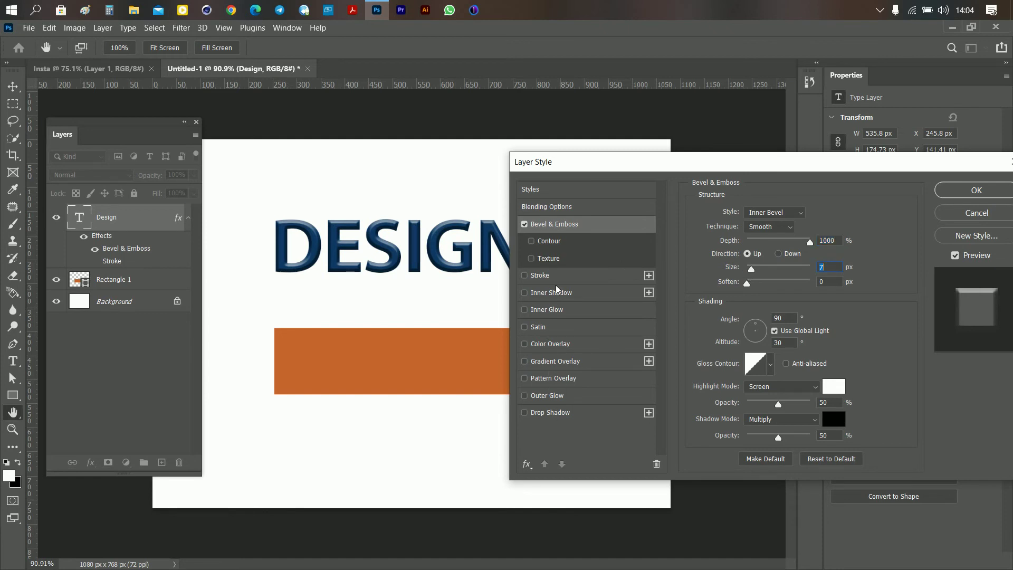
left_click_drag(571, 163, 462, 153)
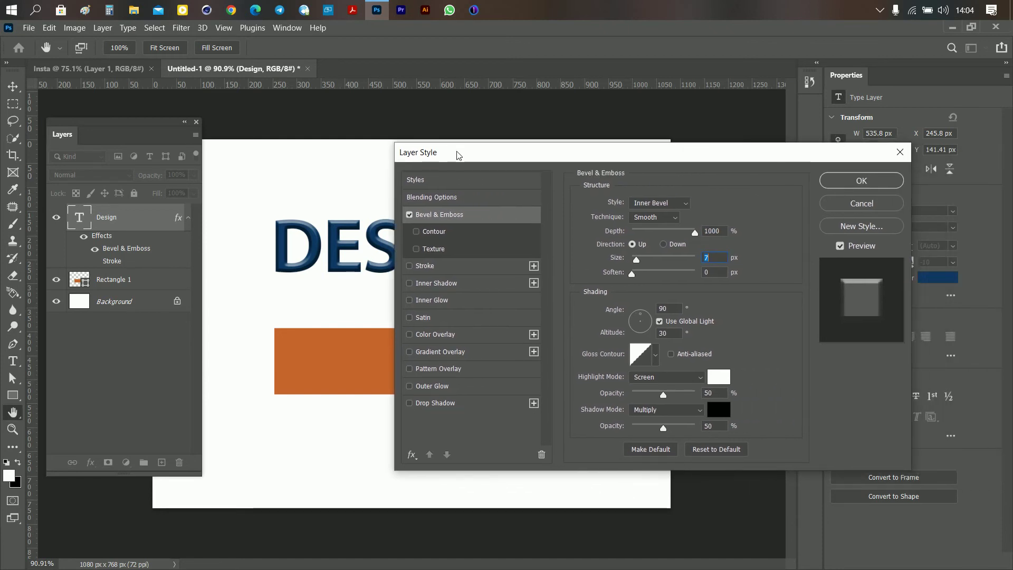
Compare the DESIGN text with and without Bevel & Emboss, keep the effect enabled and apply the layer style
left_click(415, 216)
left_click(415, 215)
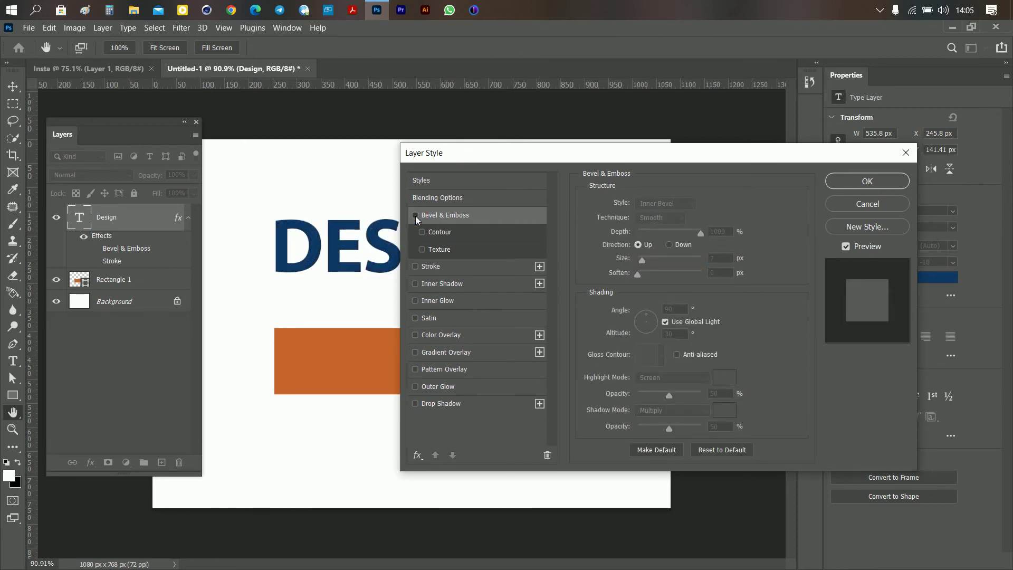
left_click(415, 215)
left_click(415, 215)
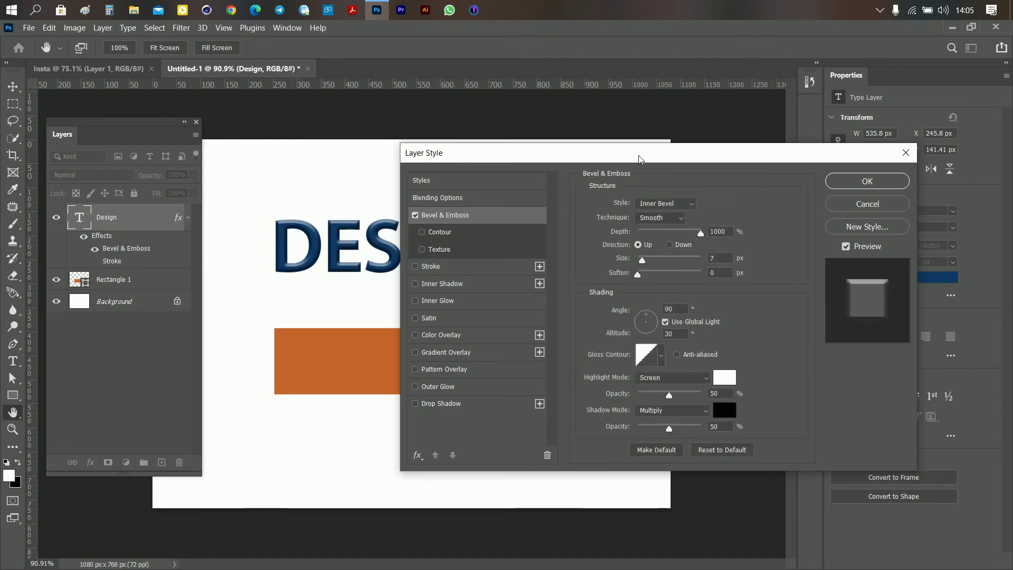
left_click_drag(482, 158, 508, 168)
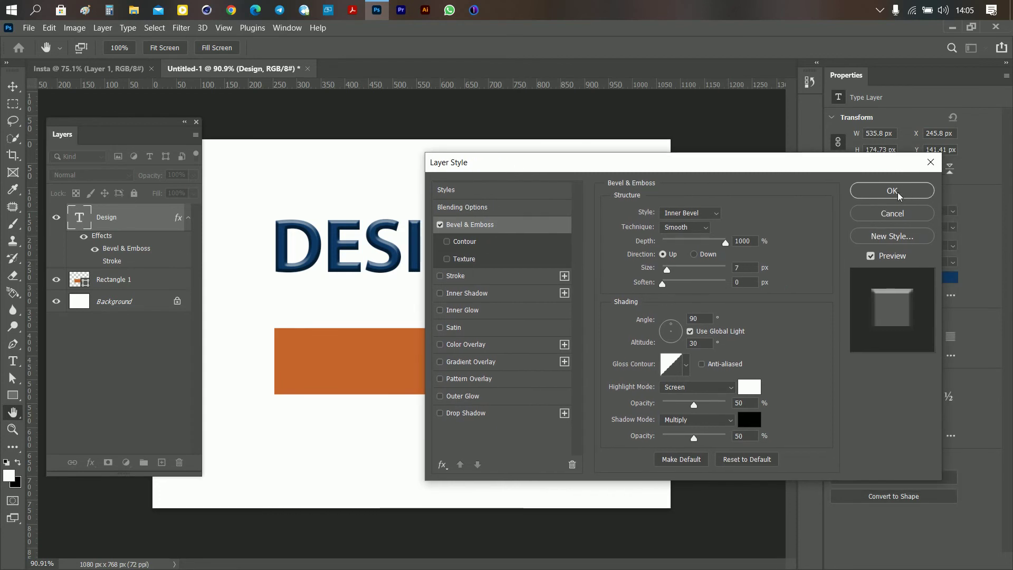
left_click(897, 190)
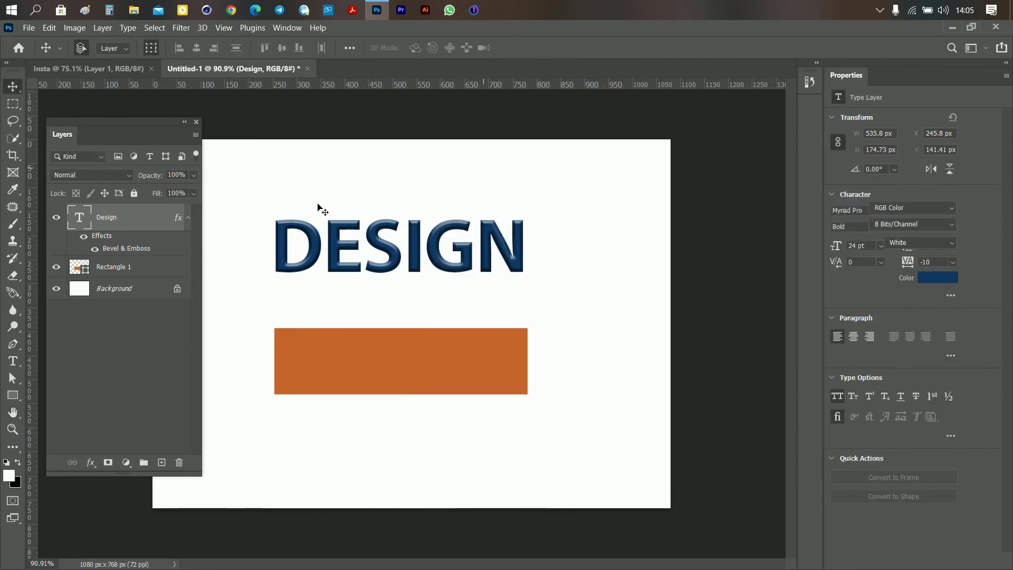
Reselect the DESIGN text and undo its layer style
left_click(357, 267)
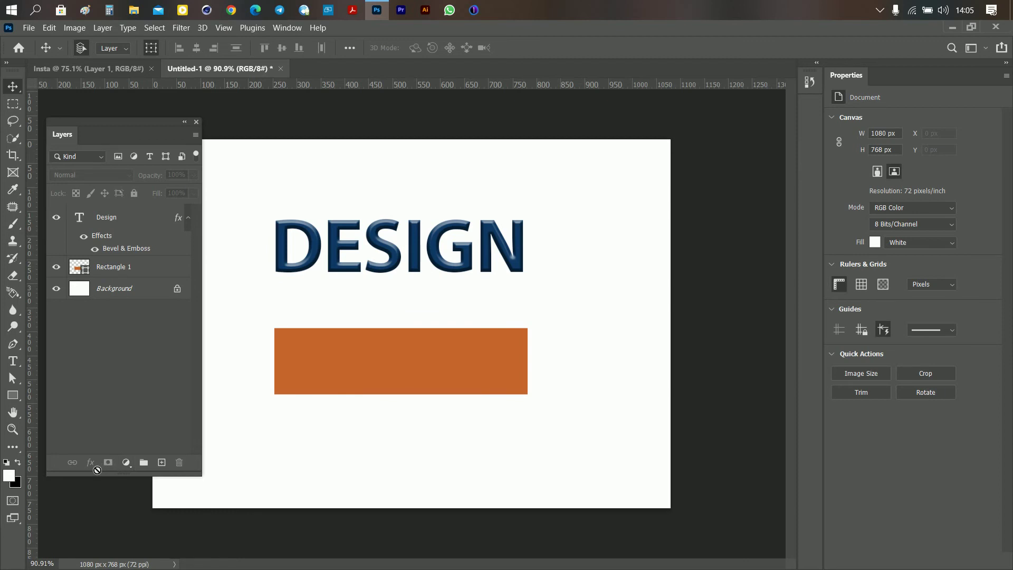
left_click(340, 264)
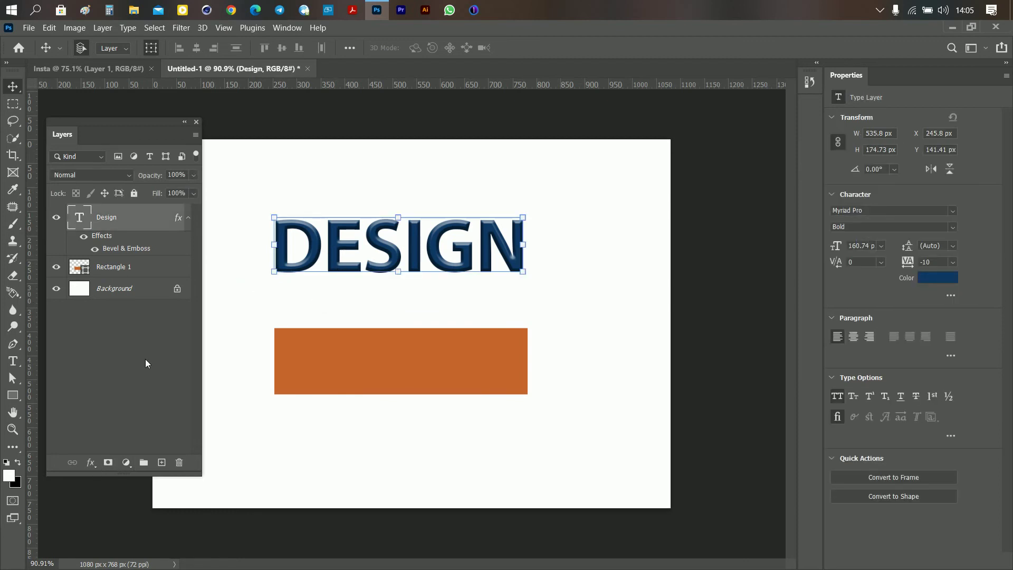
key("ctrl+z")
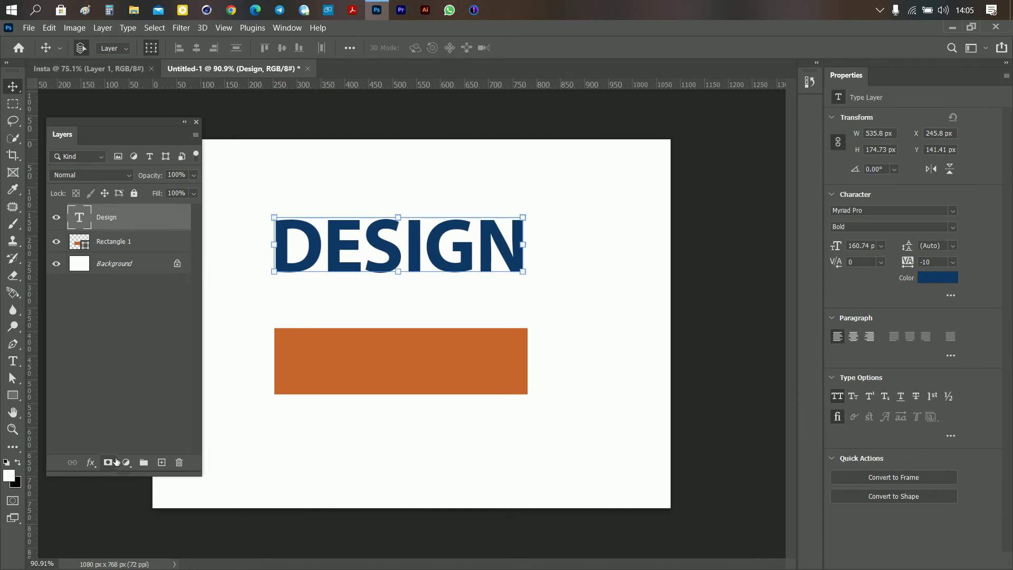
Move the orange rectangle up slightly and place the DESIGN text over it, at X 245.8 px, Y 347.41 px
left_click_drag(337, 330, 335, 312)
left_click(320, 252)
left_click_drag(318, 244, 314, 339)
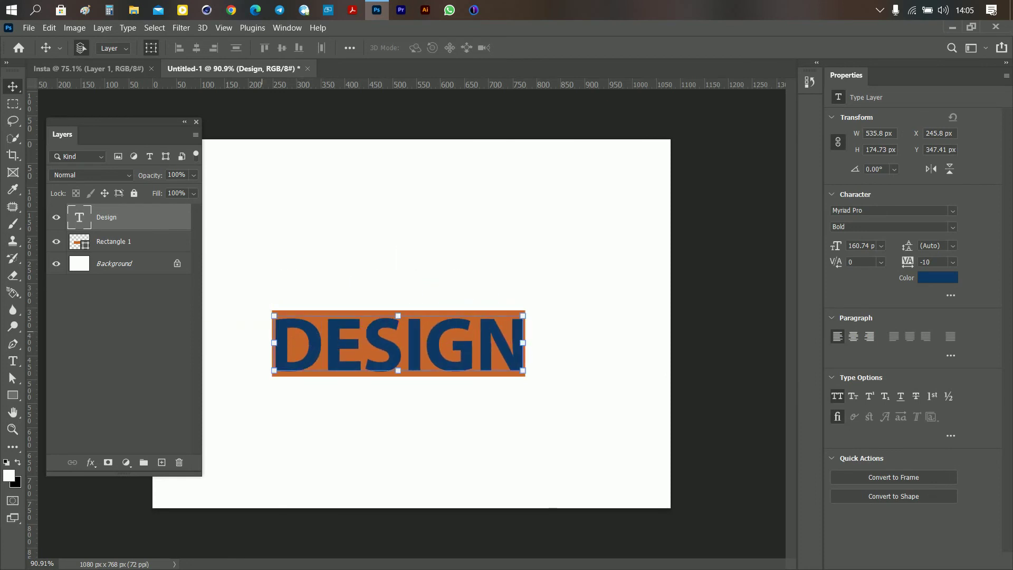
Add a layer mask to the Design text layer and make the mask active
left_click(109, 462)
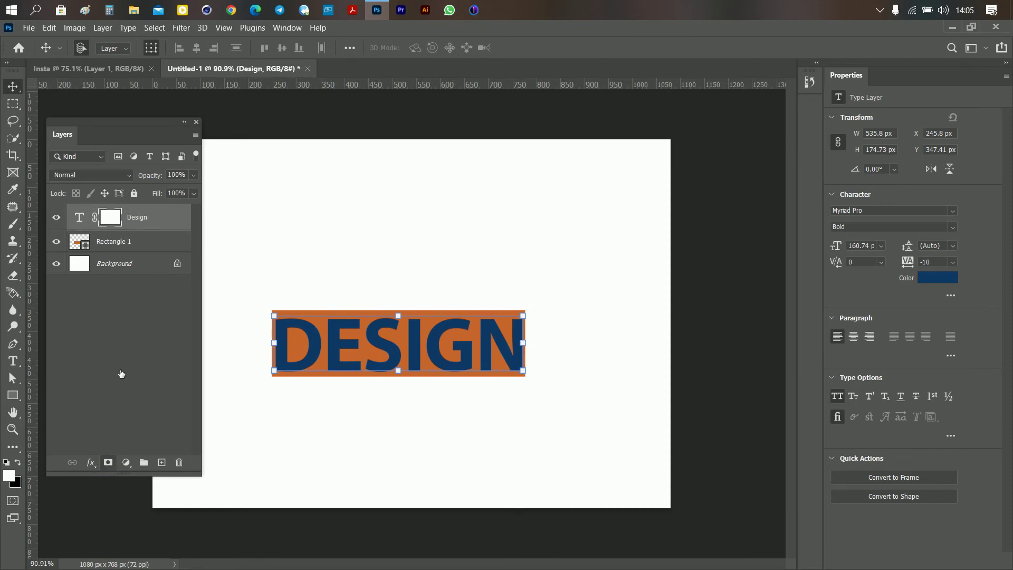
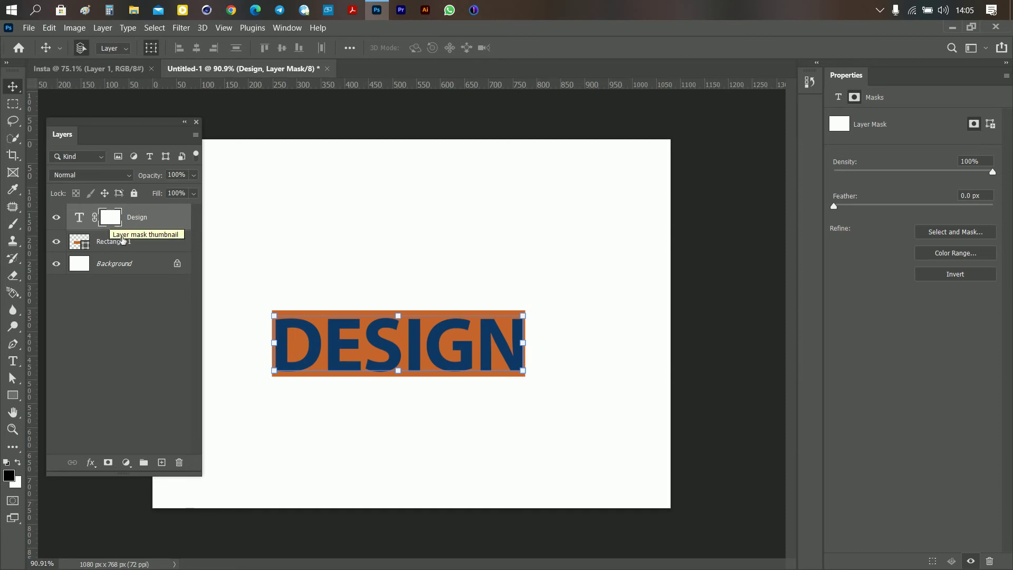
left_click(113, 241)
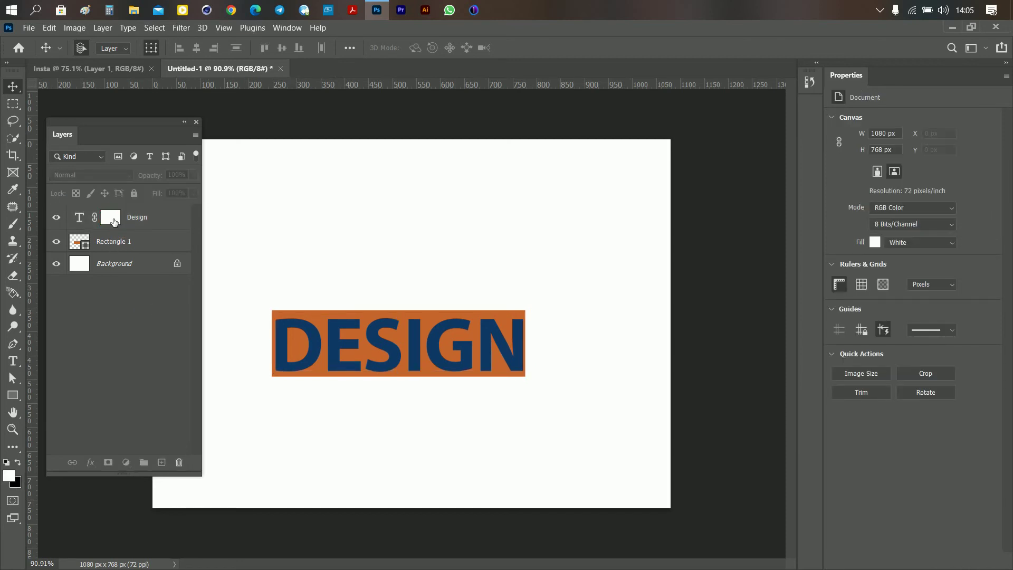
left_click(114, 223)
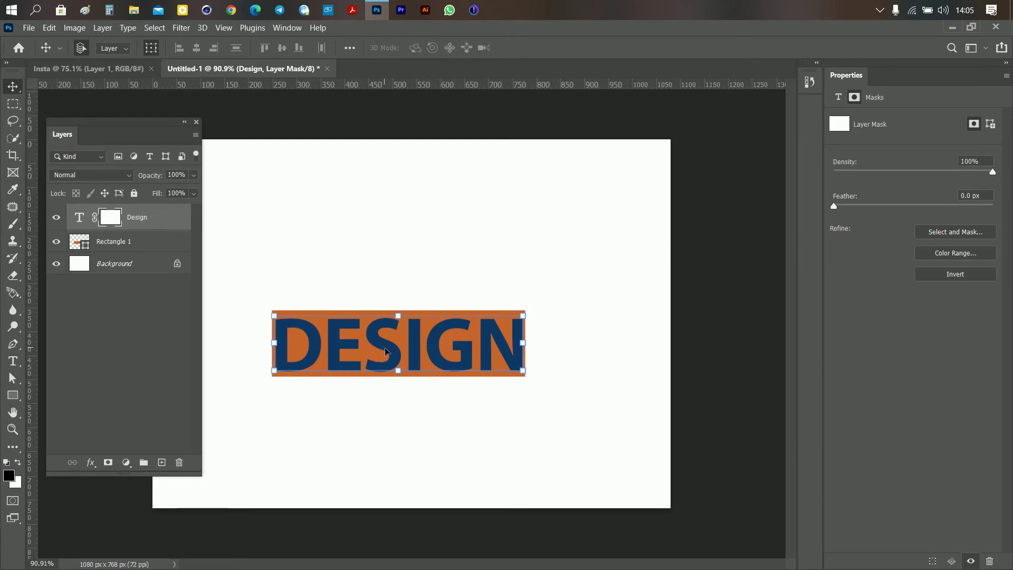
left_click(116, 241)
left_click(116, 221)
Choose the Brush tool with a soft brush at 0% hardness and enlarge it to 300 px
left_click(13, 225)
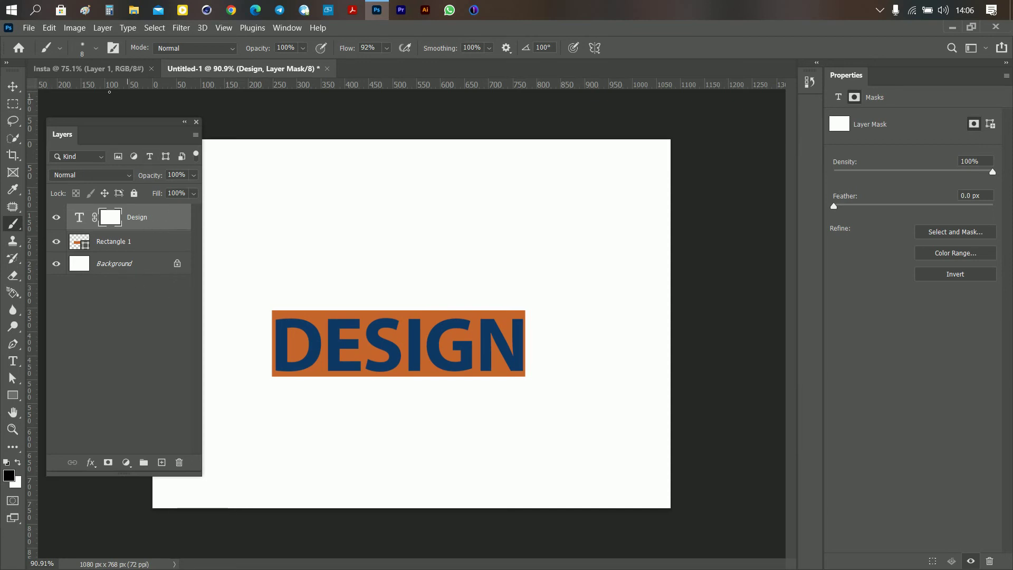
left_click(96, 49)
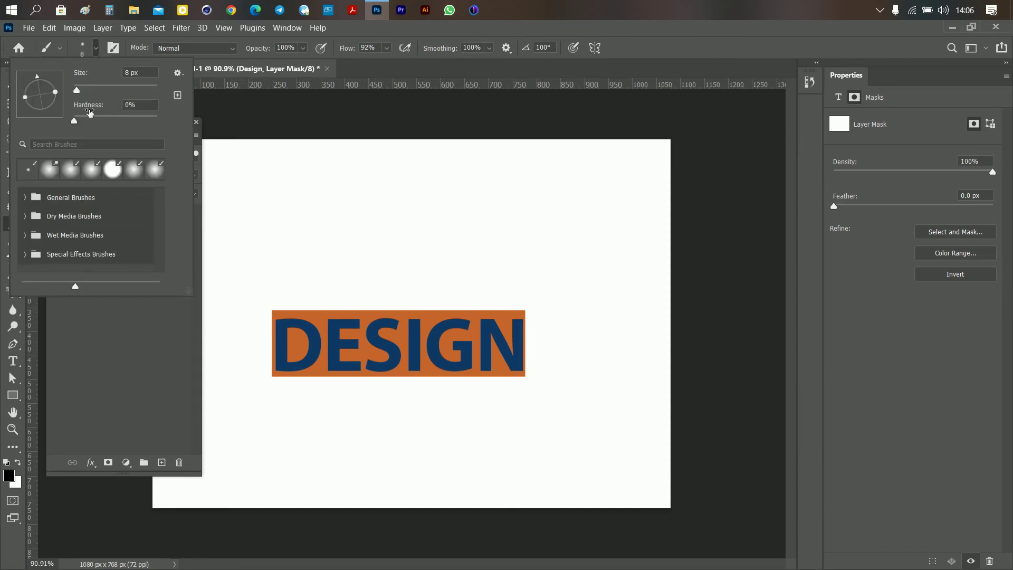
left_click_drag(77, 91, 118, 91)
left_click(97, 49)
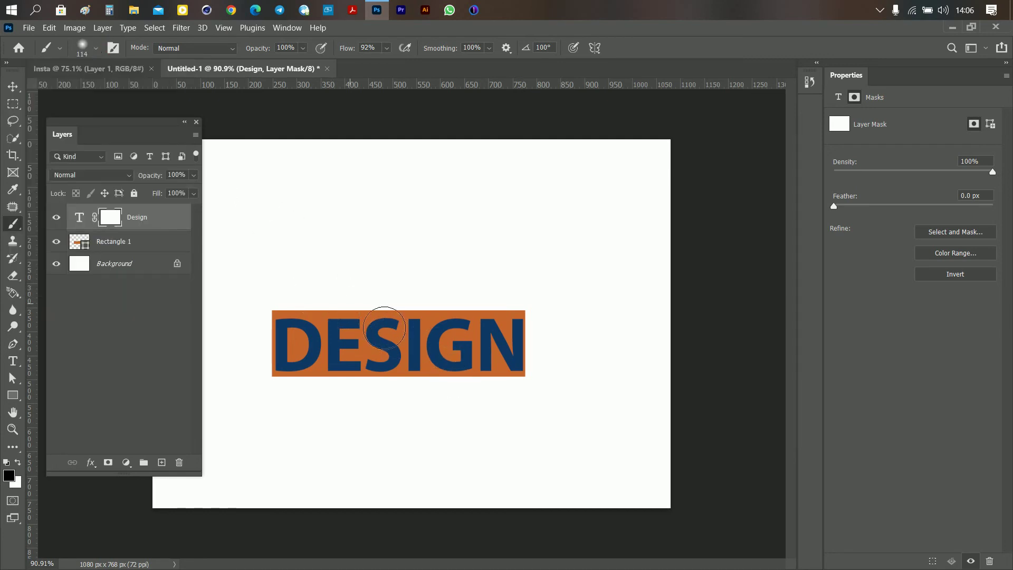
key("]")
key("]")
key("]")
key("]")
key("]")
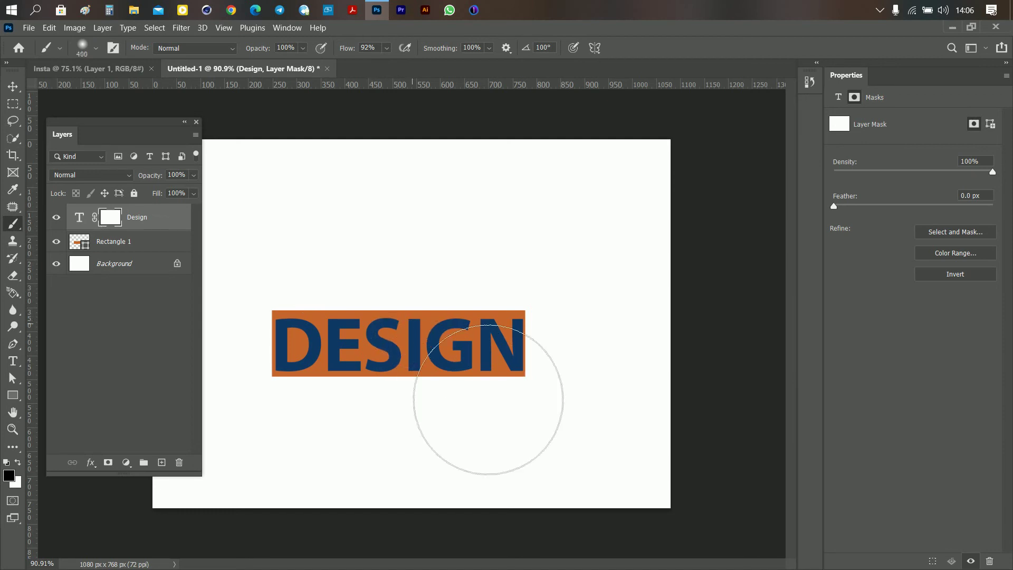
key("]")
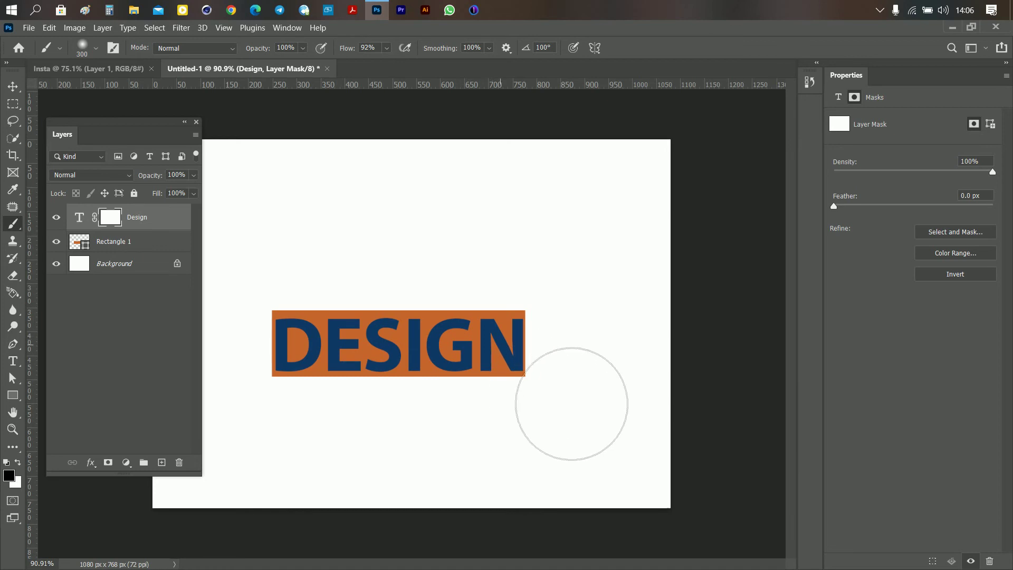
Hide the last letters of DESIGN by painting black on the layer mask, and restore them by painting white
left_click_drag(559, 412, 570, 404)
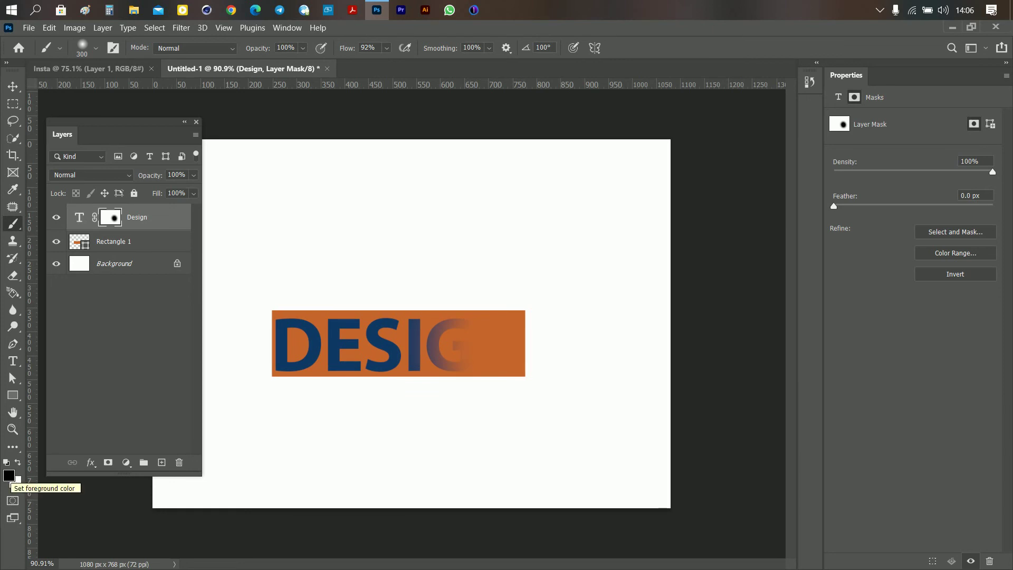
left_click(501, 346)
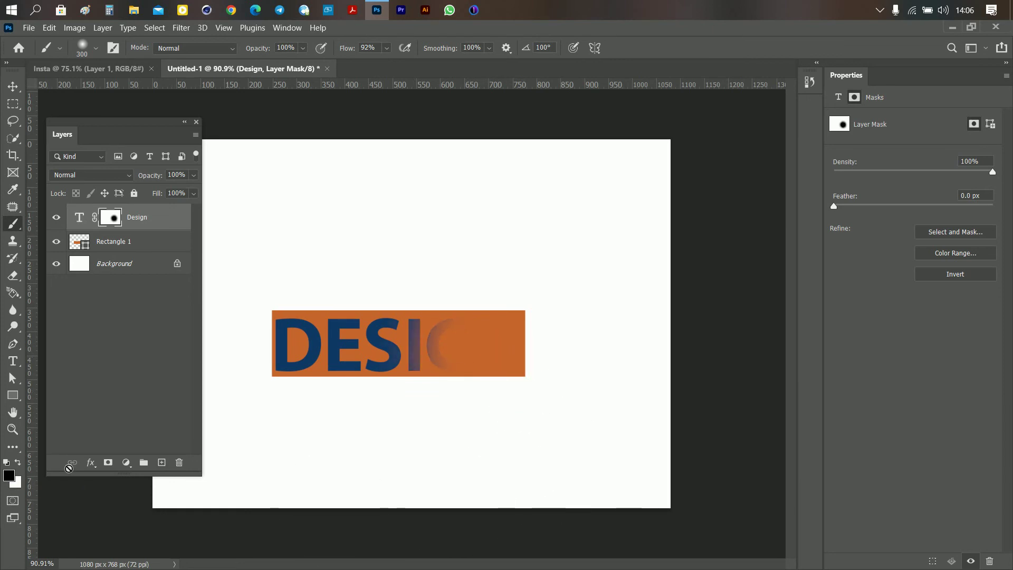
left_click(19, 463)
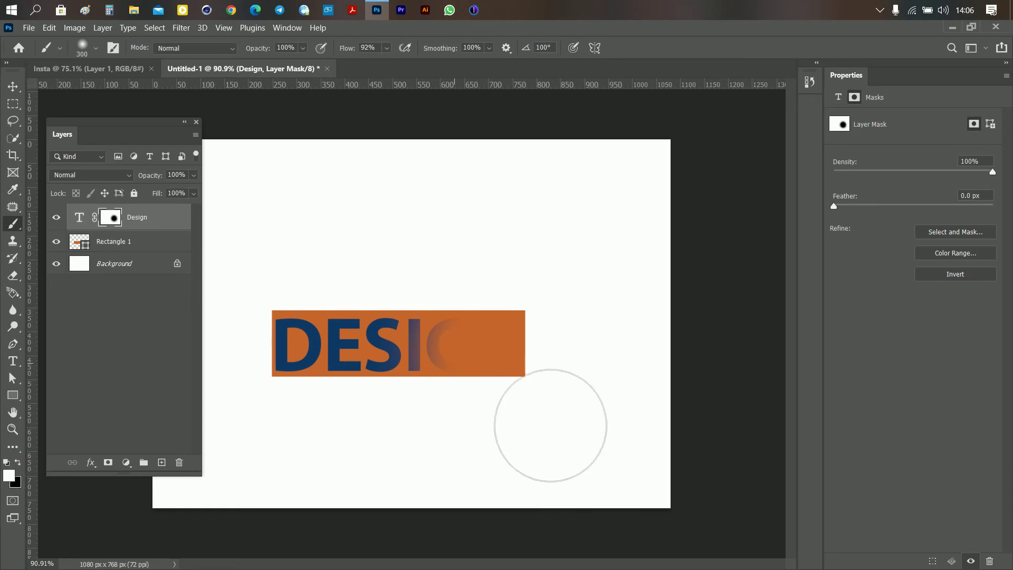
left_click_drag(547, 409, 426, 410)
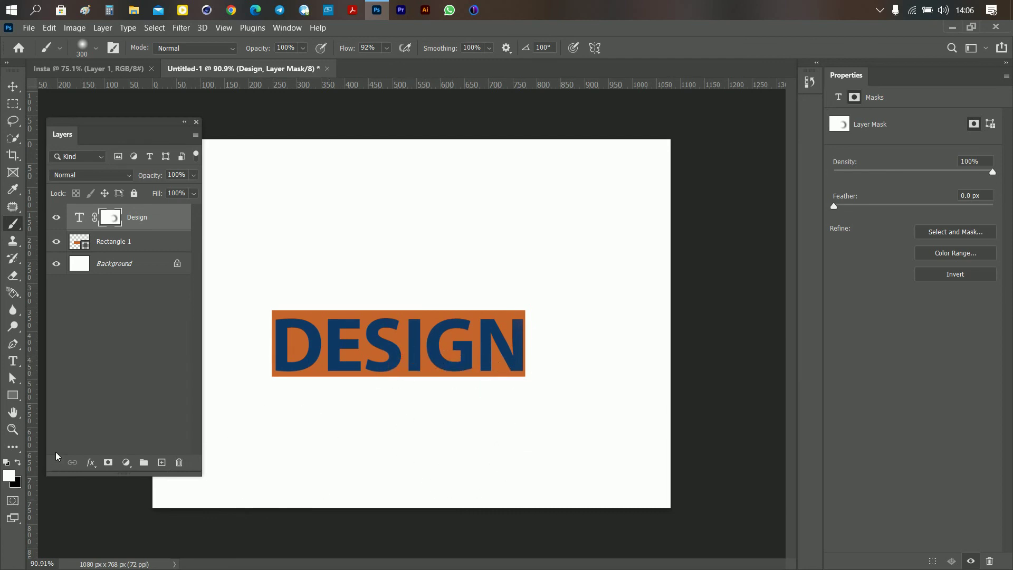
Hide the middle letters of DESIGN with black on the layer mask, and restore them with the default white foreground
left_click(18, 463)
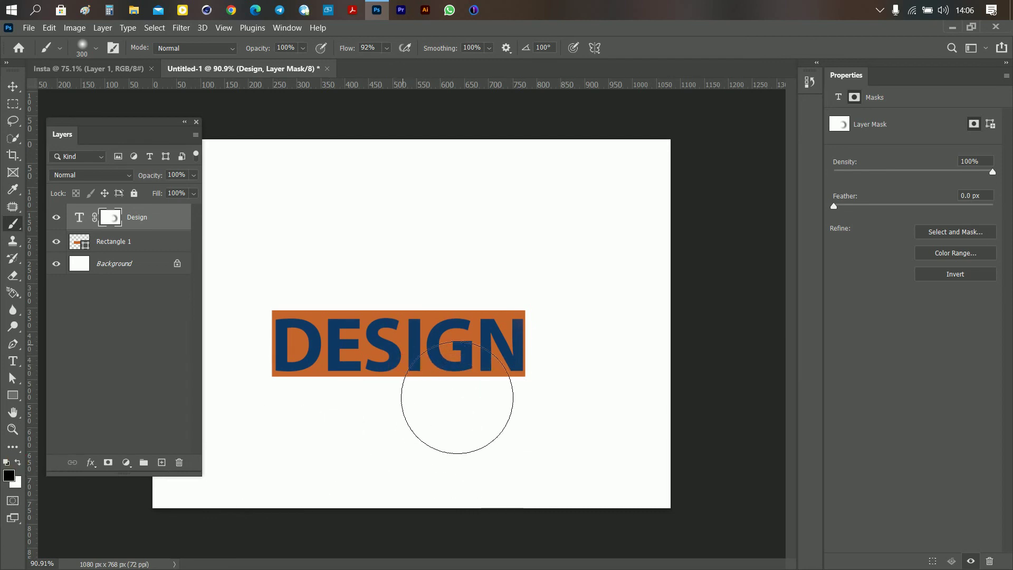
left_click_drag(457, 400, 459, 420)
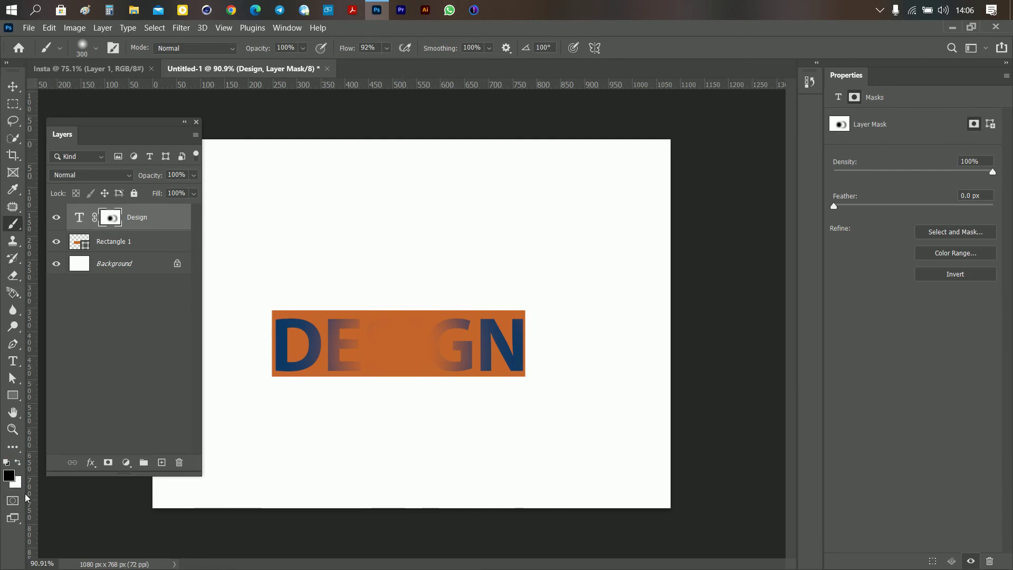
left_click(9, 476)
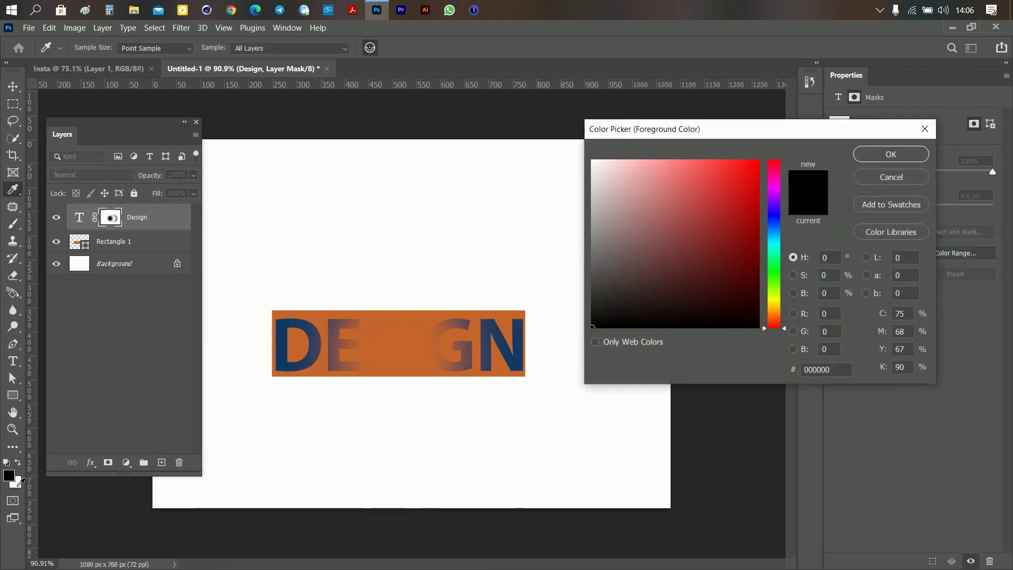
left_click(684, 274)
left_click(905, 152)
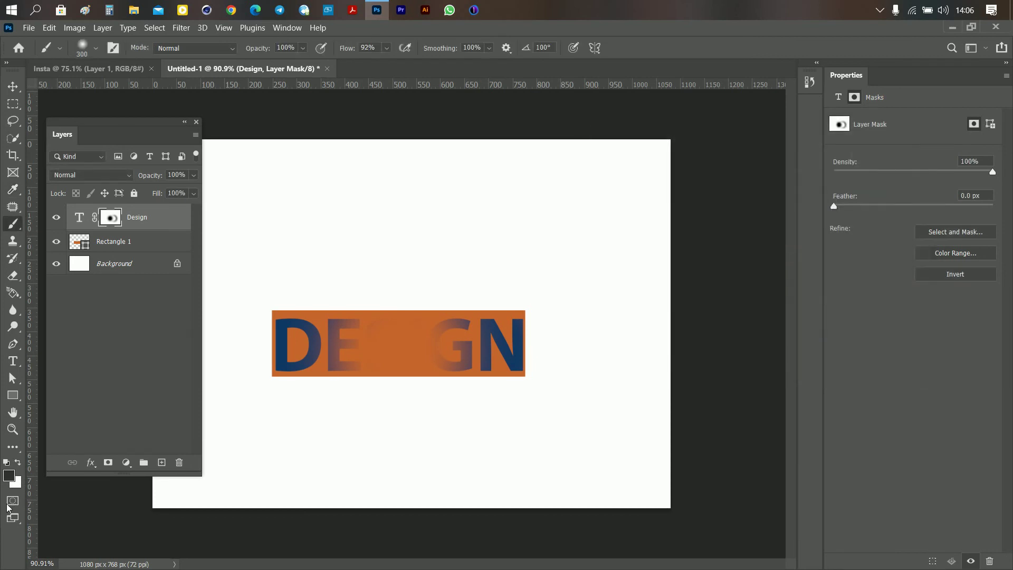
left_click(8, 463)
mouse_move(380, 479)
left_mouse_down()
mouse_move(410, 364)
mouse_move(438, 348)
mouse_move(474, 350)
mouse_move(276, 368)
mouse_move(458, 367)
left_mouse_up()
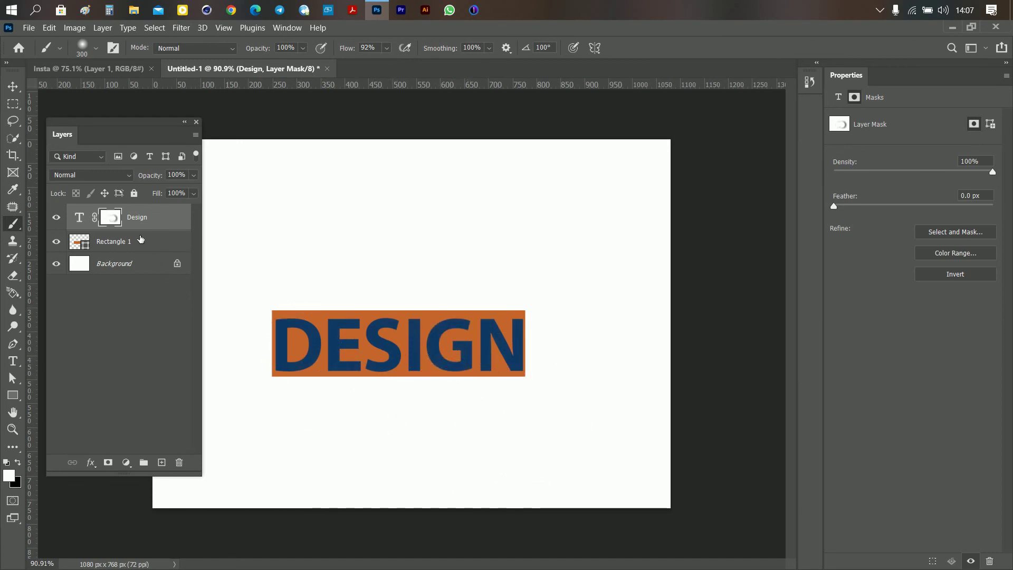
Delete the layer mask from the Design text layer
right_click(118, 217)
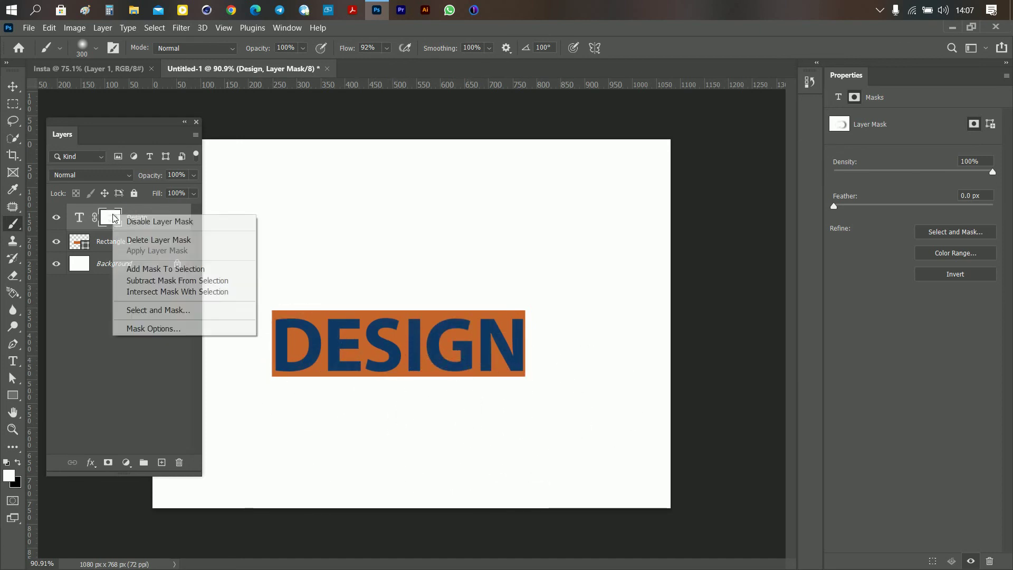
left_click(111, 218)
right_click(111, 219)
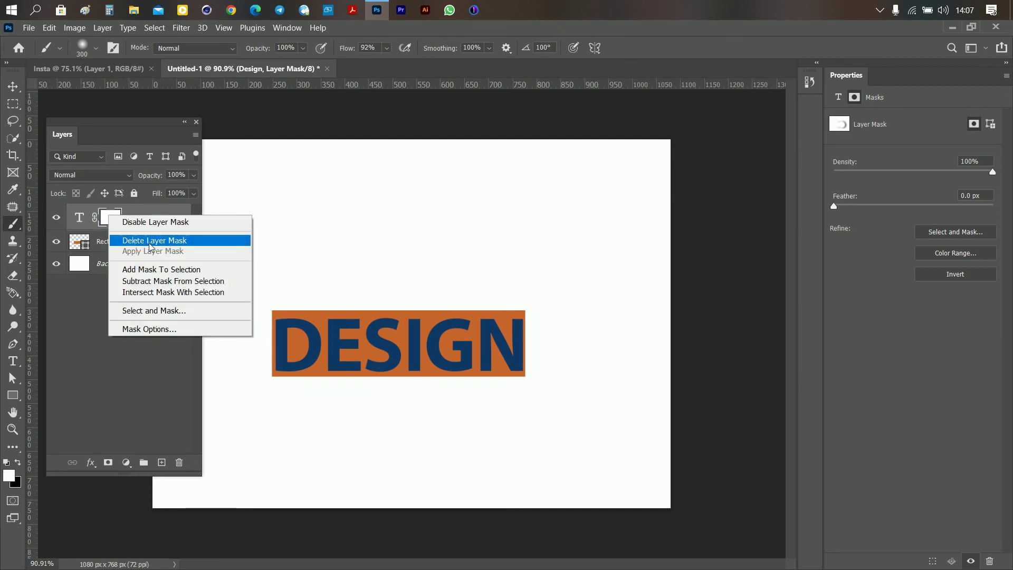
left_click(180, 240)
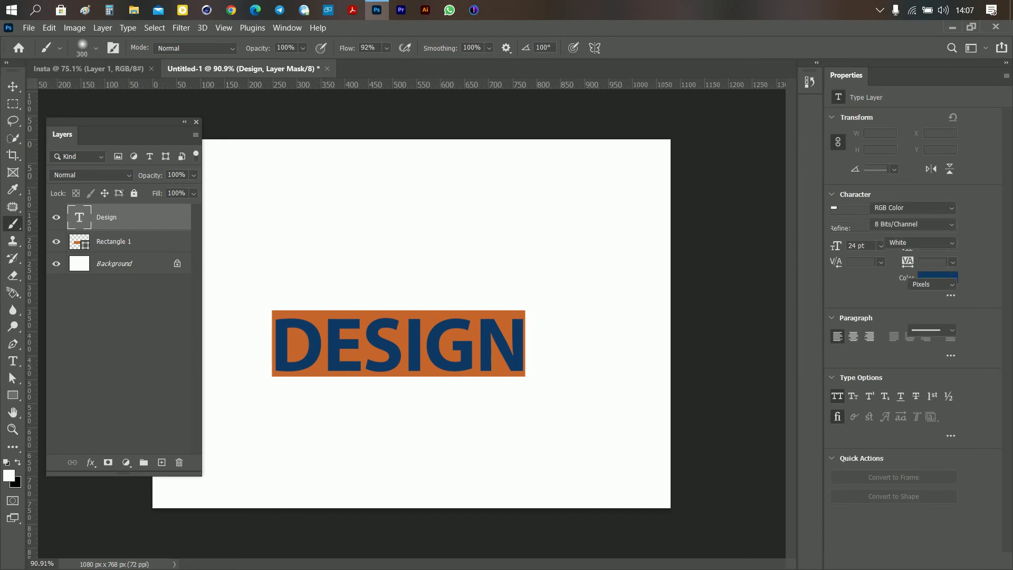
Select the Rectangle 1 layer and switch to the Move tool
left_click(103, 276)
left_click(125, 225)
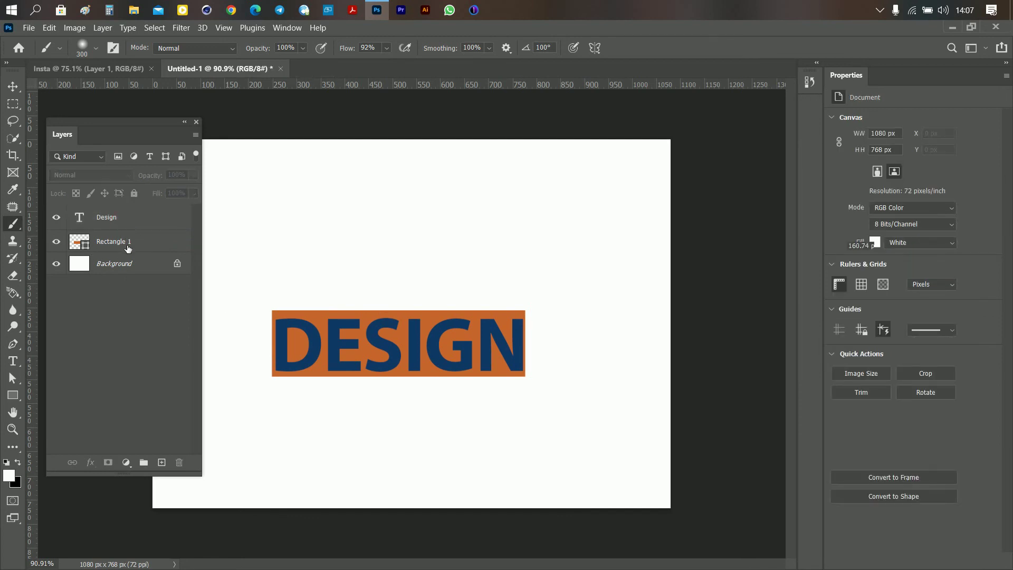
left_click(123, 243)
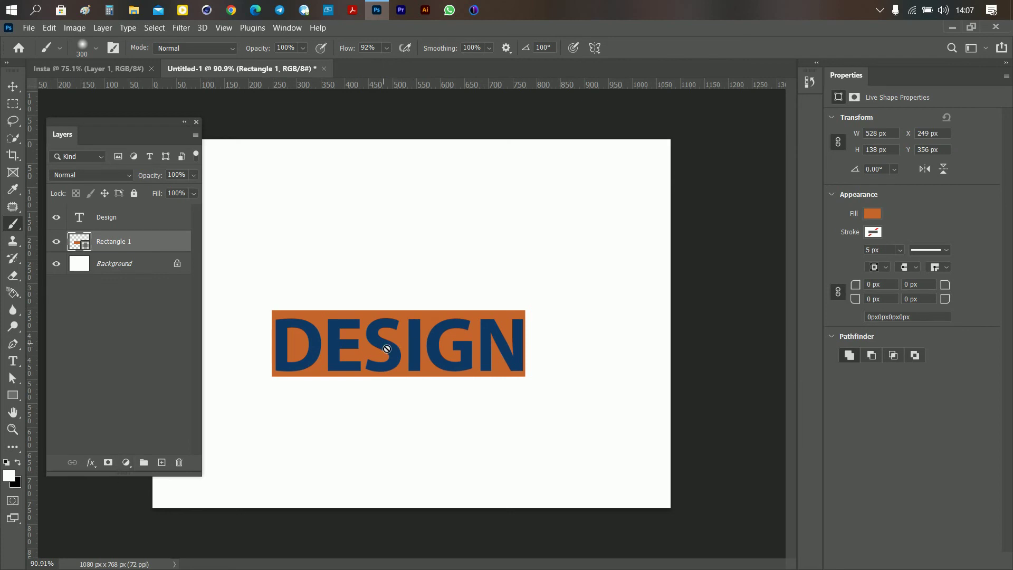
left_click(14, 86)
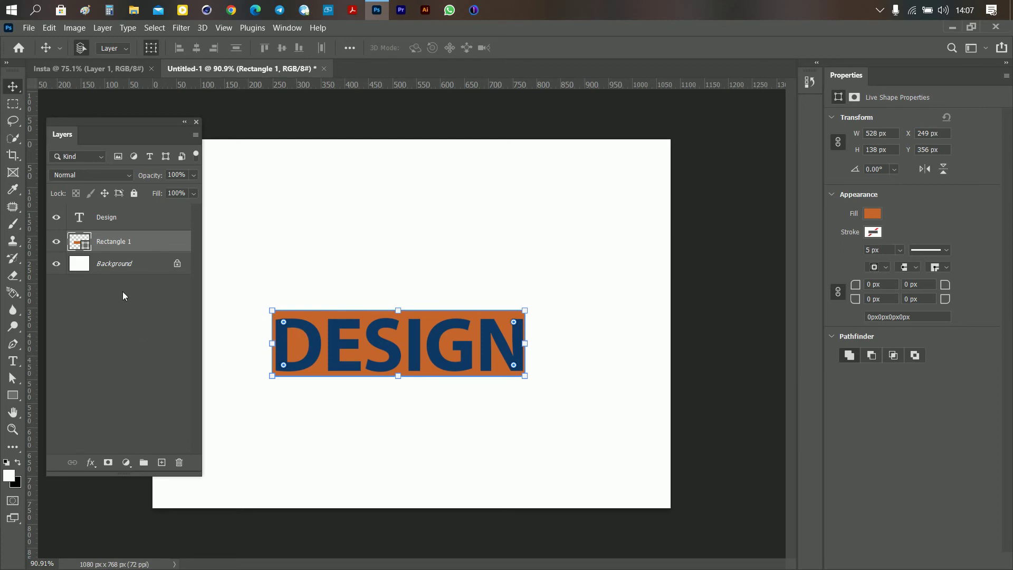
Deselect all layers and look over the available fill and adjustment layer types without choosing one
left_click(137, 338)
left_click(126, 462)
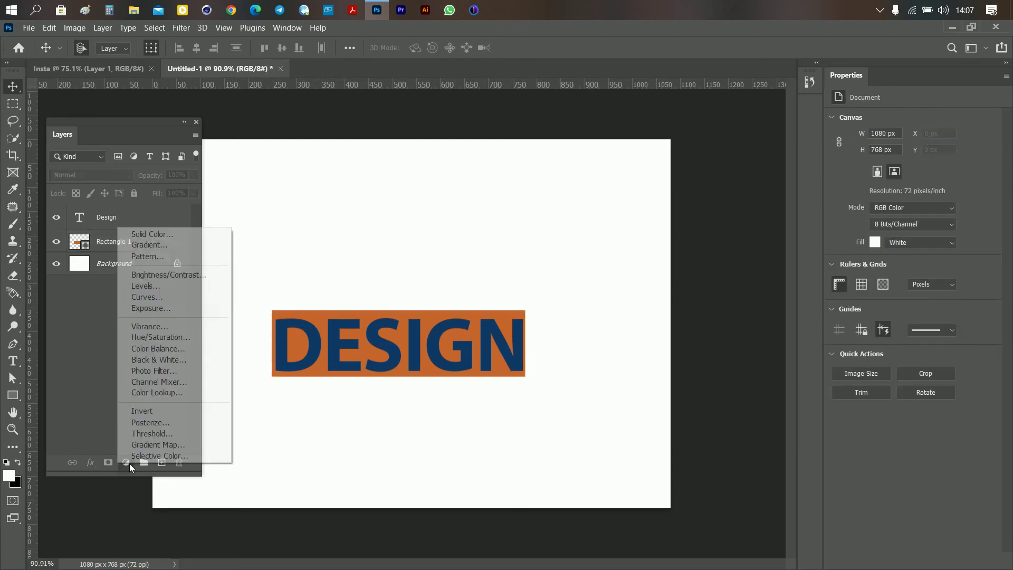
left_click(133, 464)
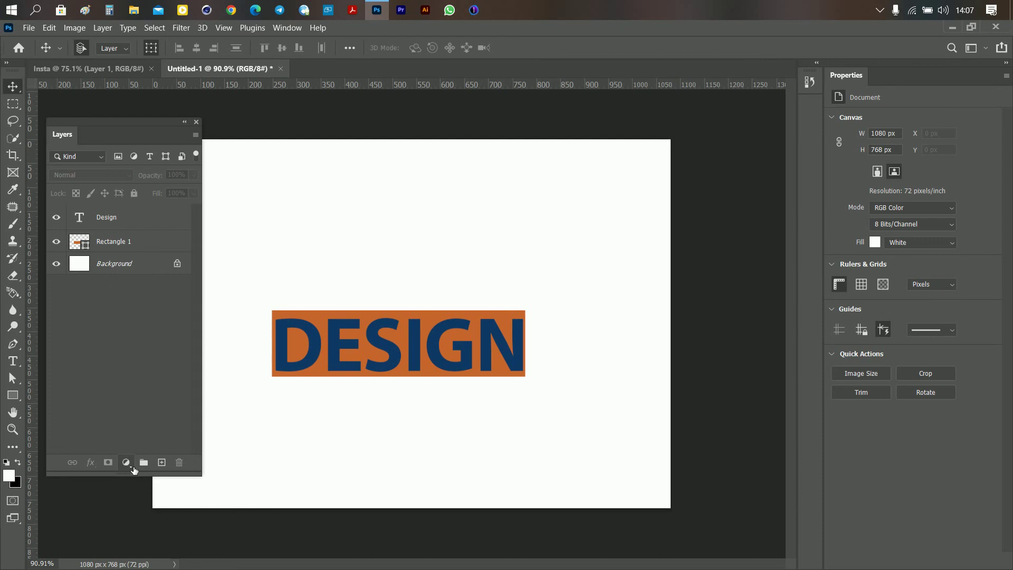
left_click(129, 465)
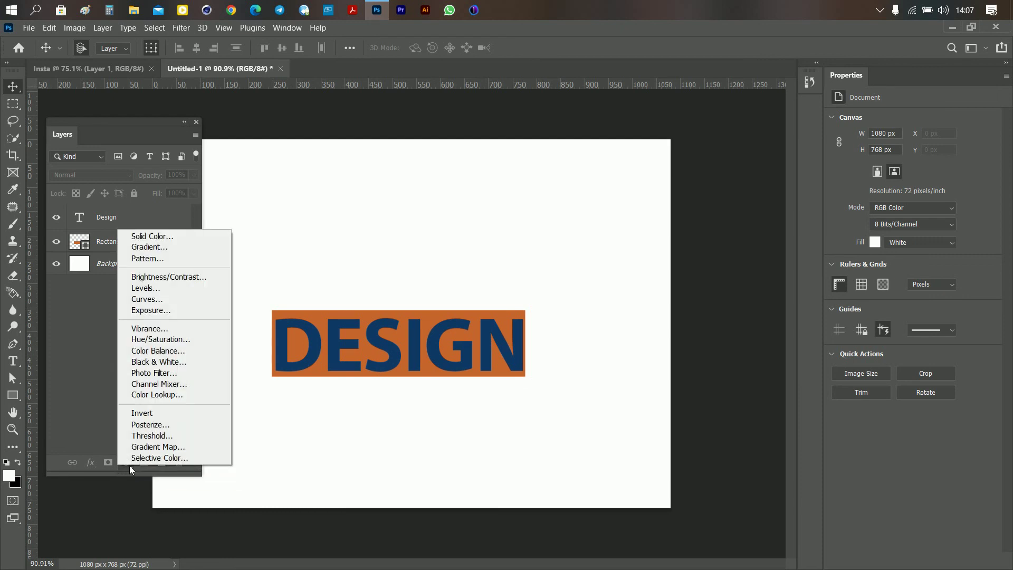
left_click(64, 322)
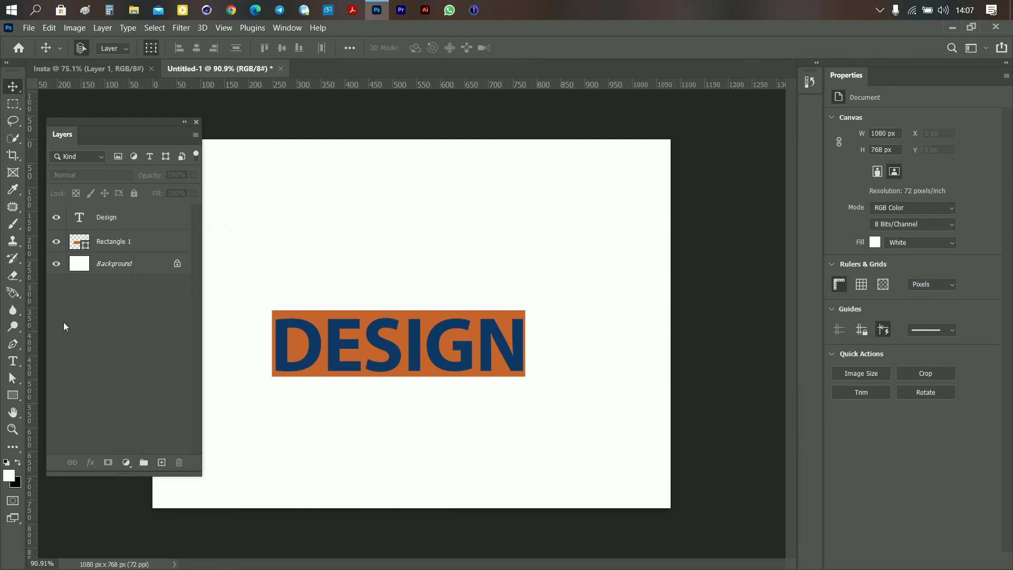
Add a Solid Color fill layer above the Background in dark navy blue 0d1a38
left_click(110, 268)
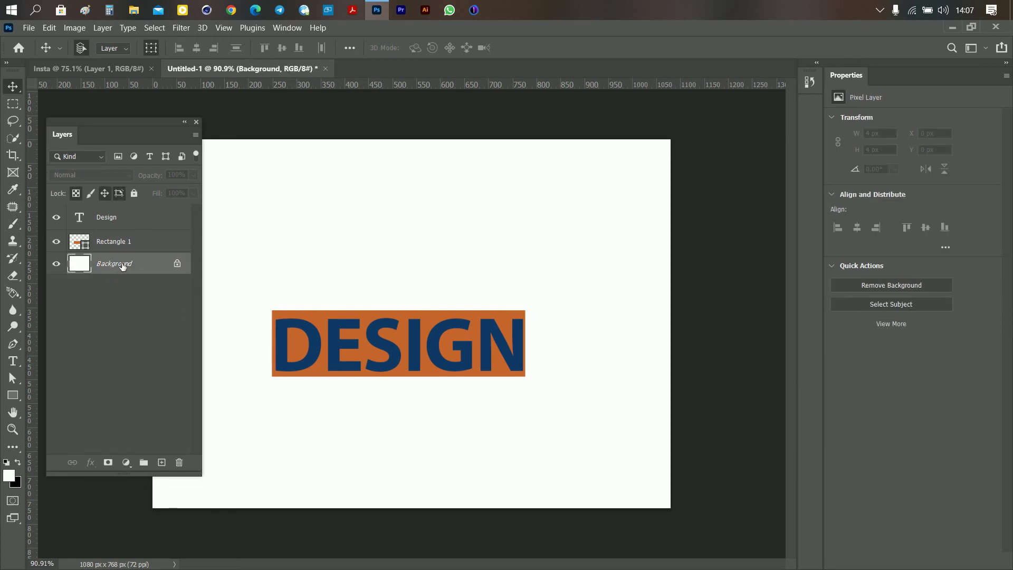
left_click(126, 463)
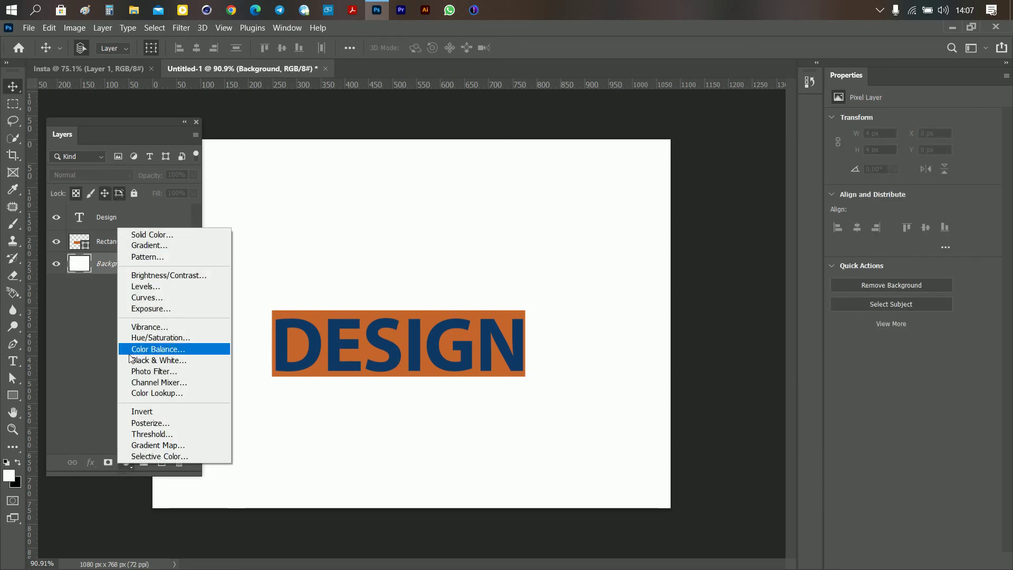
left_click(153, 235)
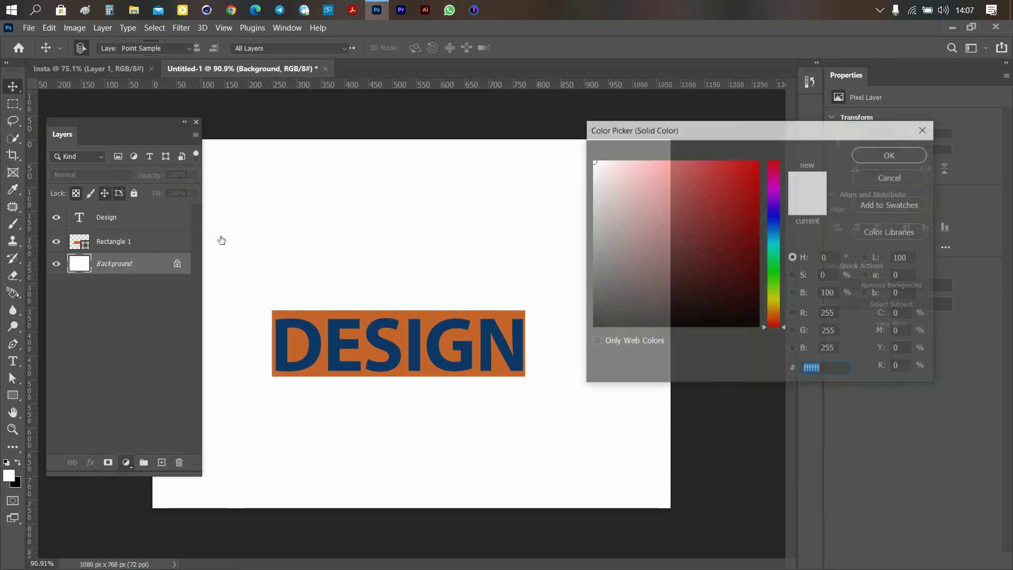
mouse_move(700, 203)
left_mouse_down()
mouse_move(680, 248)
mouse_move(660, 219)
left_mouse_up()
mouse_move(773, 284)
left_mouse_down()
mouse_move(779, 307)
mouse_move(779, 276)
mouse_move(737, 309)
mouse_move(724, 296)
mouse_move(771, 224)
left_mouse_up()
mouse_move(725, 298)
left_mouse_down()
mouse_move(714, 311)
mouse_move(721, 291)
left_mouse_up()
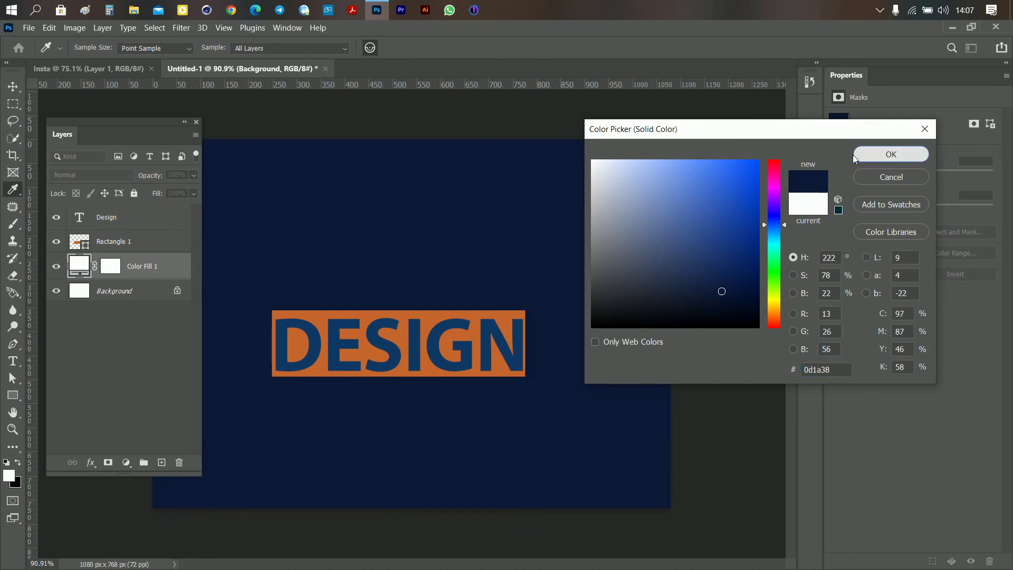
left_click(873, 154)
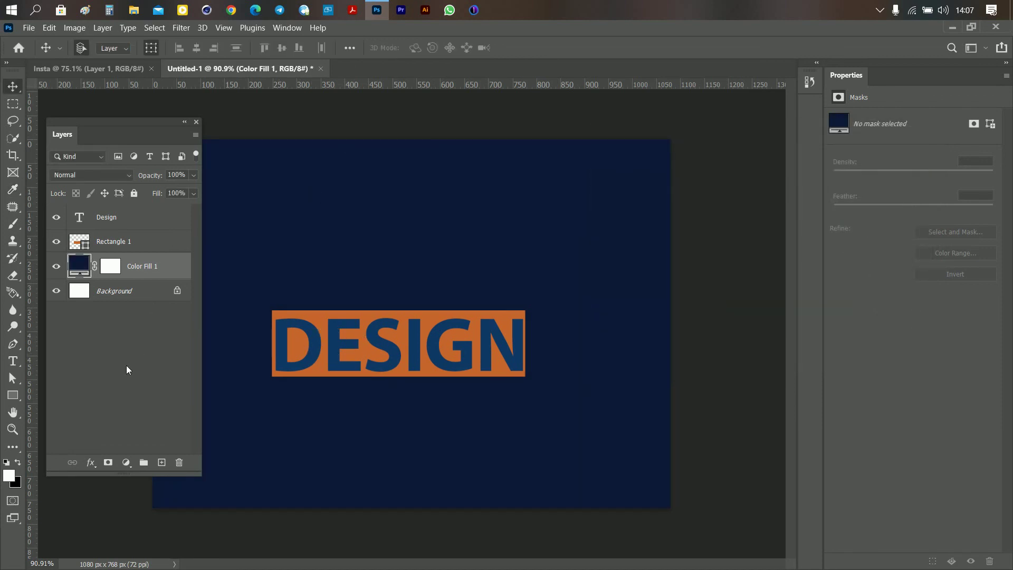
Hide the right side of the navy fill by painting black on its layer mask with the soft brush enlarged to 800 px
left_click(125, 365)
left_click(112, 270)
left_click(147, 327)
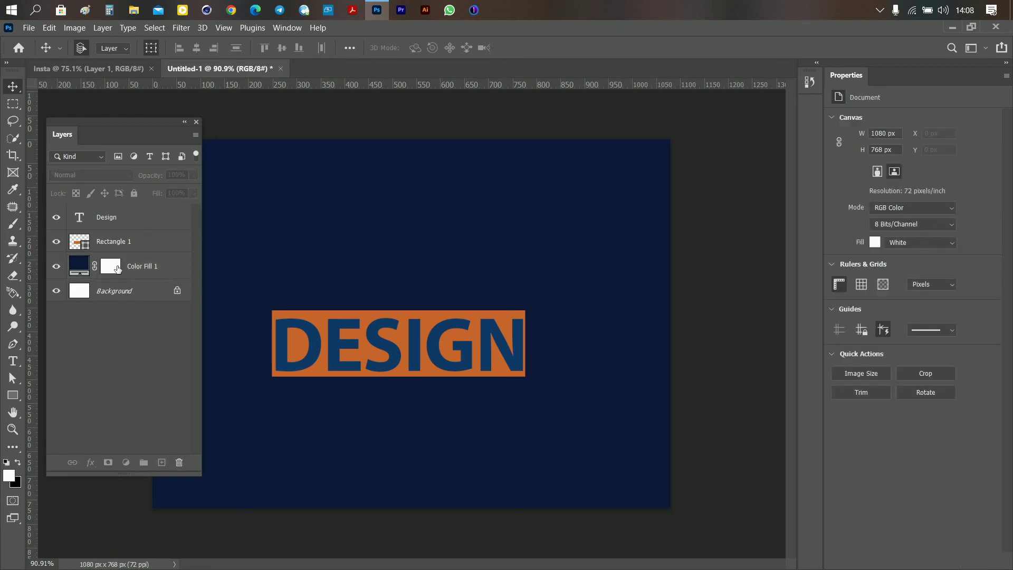
left_click(118, 272)
left_click(13, 223)
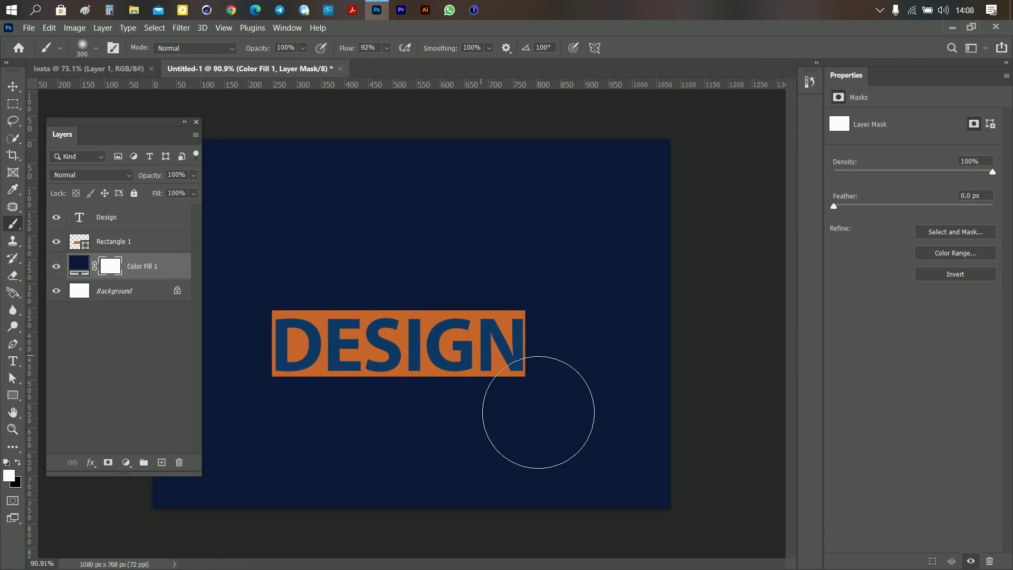
key("bracketright")
key("bracketright")
key("bracketright")
key("bracketright")
key("bracketright")
key("bracketright")
key("bracketright")
left_click(18, 463)
mouse_move(723, 429)
left_mouse_down()
mouse_move(791, 464)
mouse_move(814, 543)
mouse_move(734, 451)
left_mouse_up()
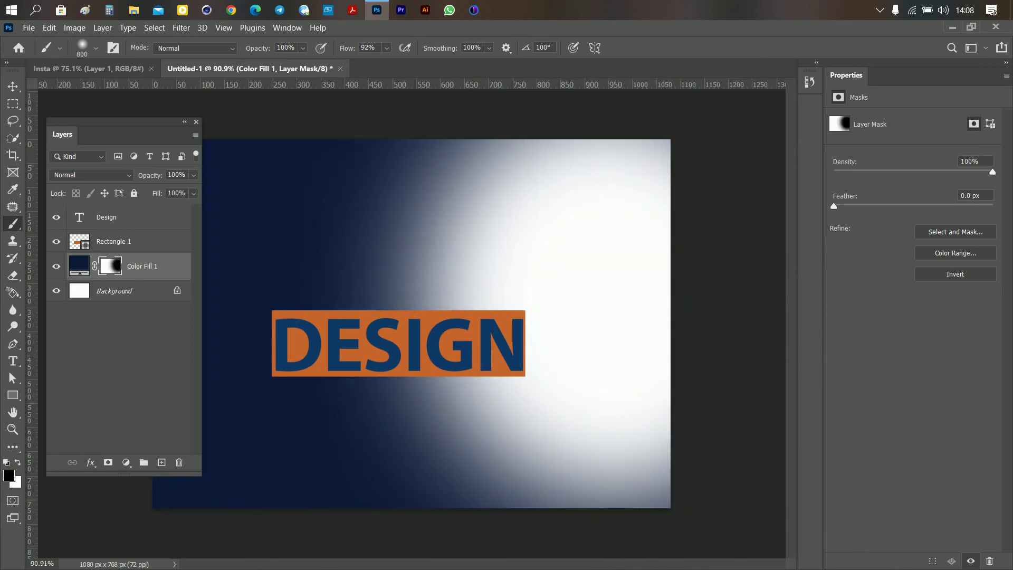
Add a white (ffffff) Solid Color fill layer above the masked navy fill and return to the Brush tool
left_click(117, 295)
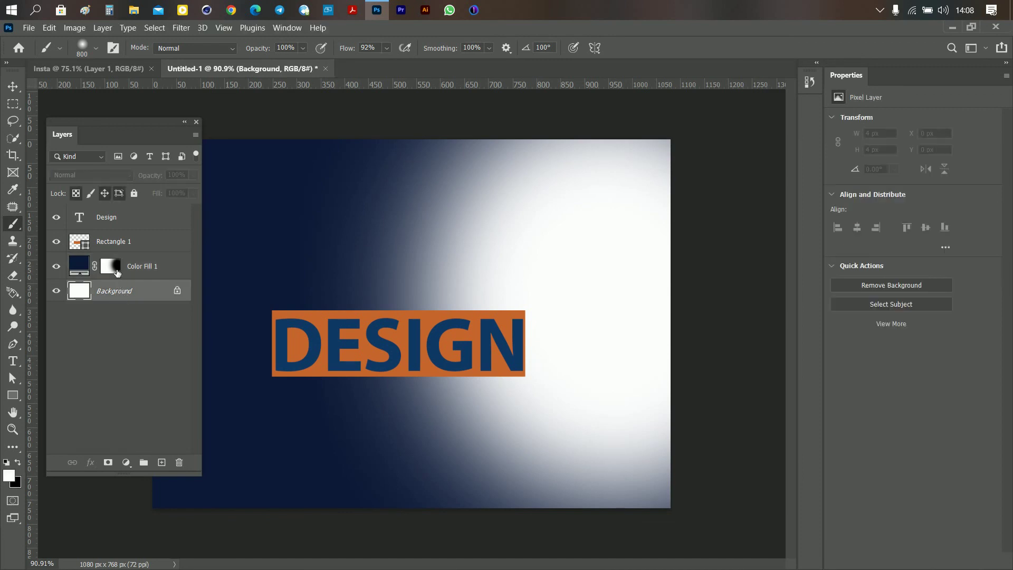
left_click(117, 272)
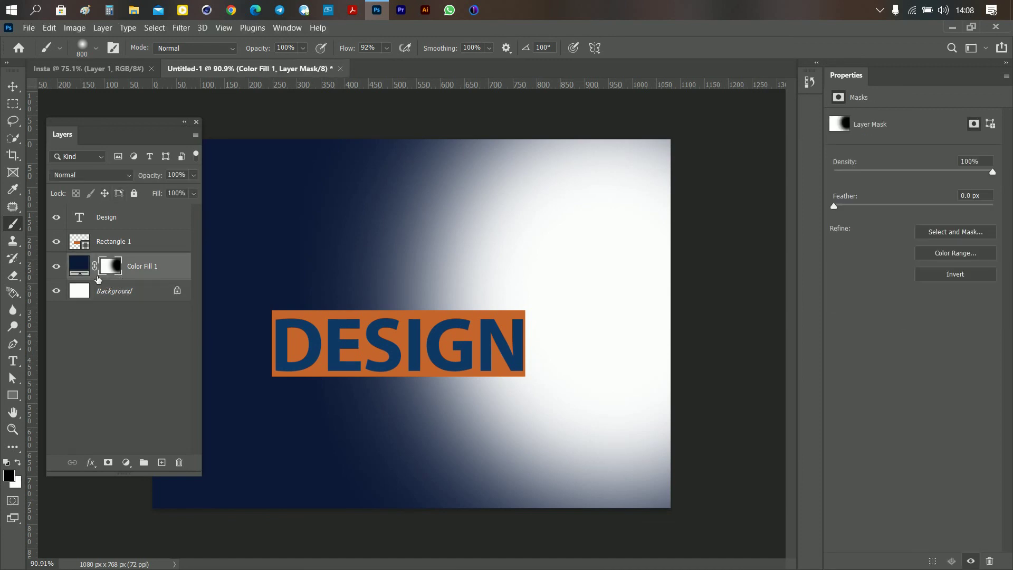
left_click(129, 465)
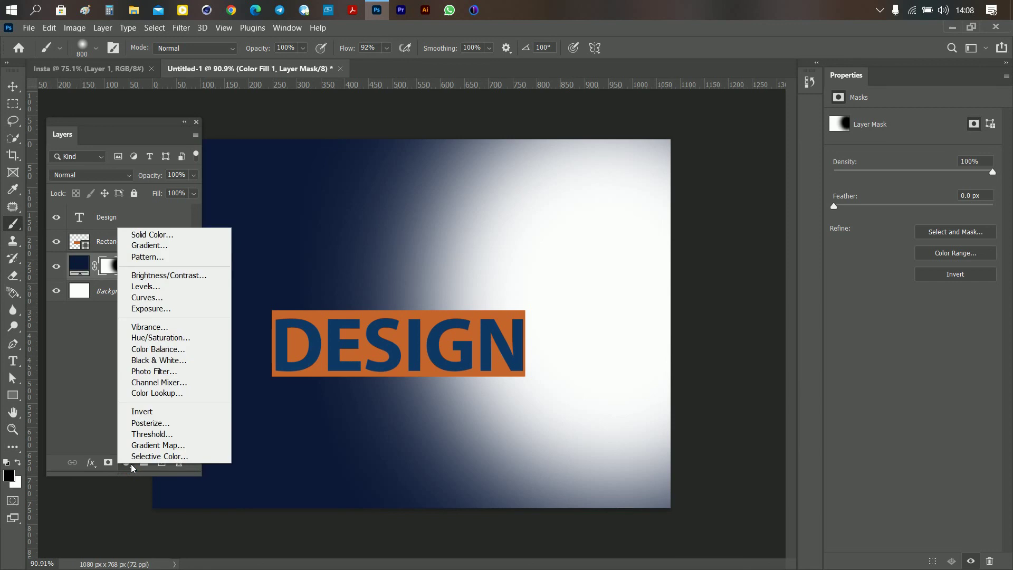
left_click(162, 237)
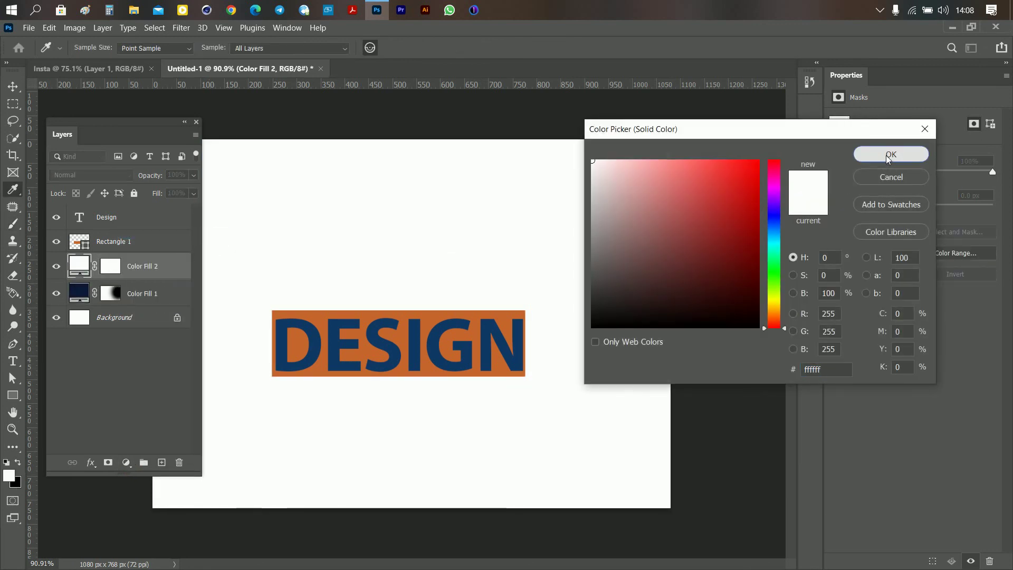
left_click(890, 153)
key("b")
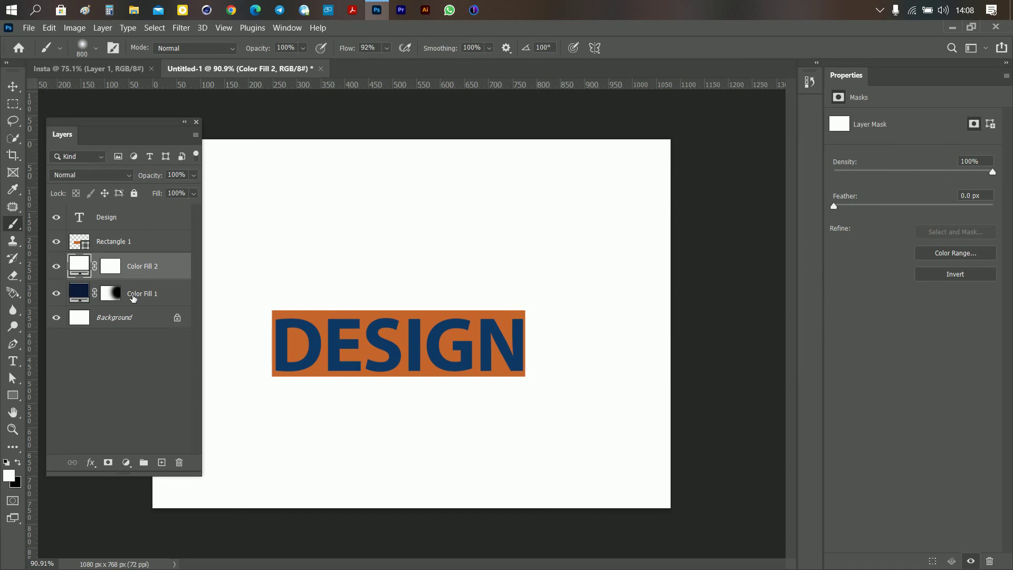
Delete both color fill layers, Color Fill 1 and Color Fill 2
left_click(140, 299)
key("Delete")
left_click(138, 266)
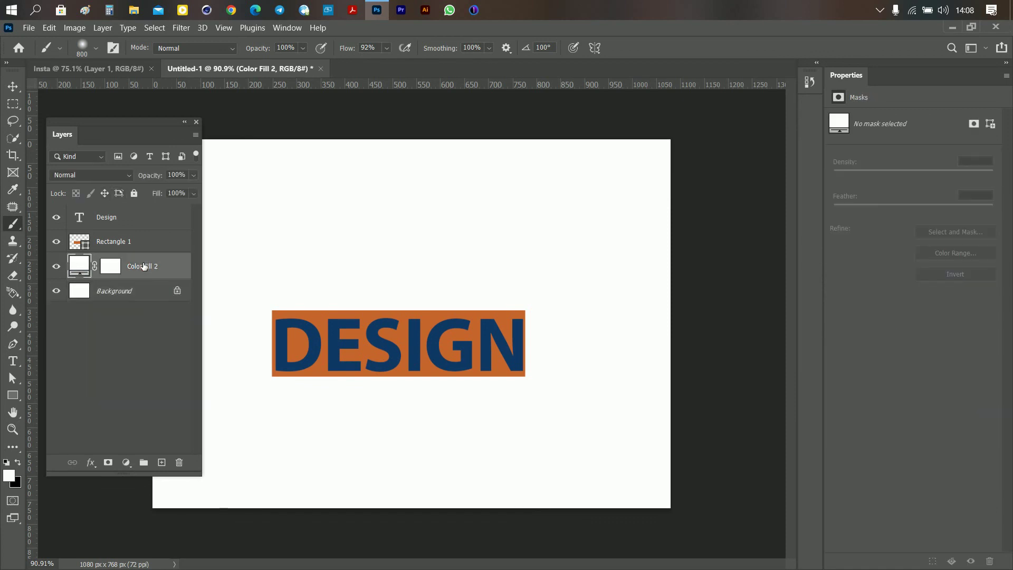
key("Delete")
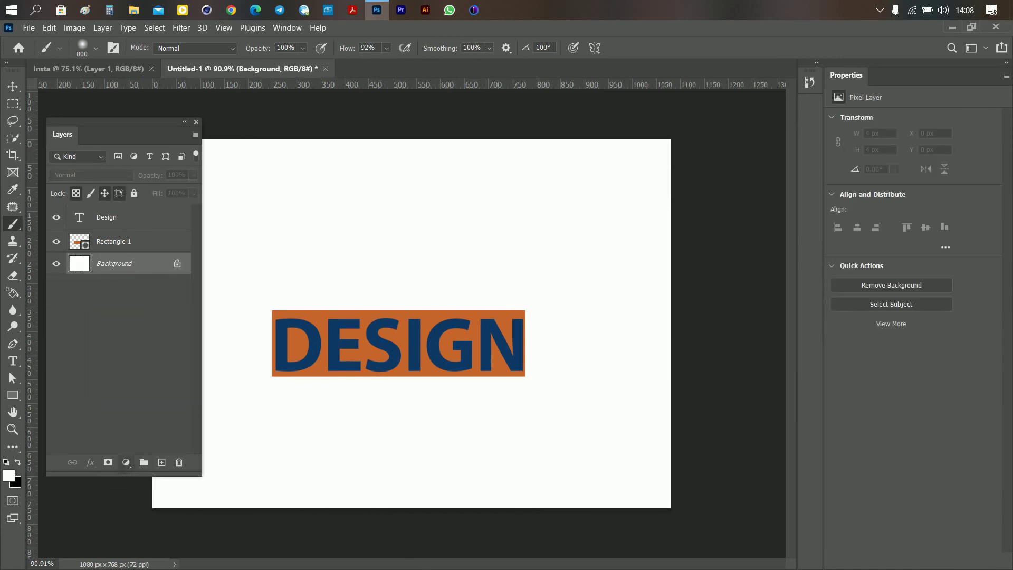
Switch to the Move tool and select the orange rectangle and the DESIGN text in turn, finishing on Rectangle 1
left_click(13, 86)
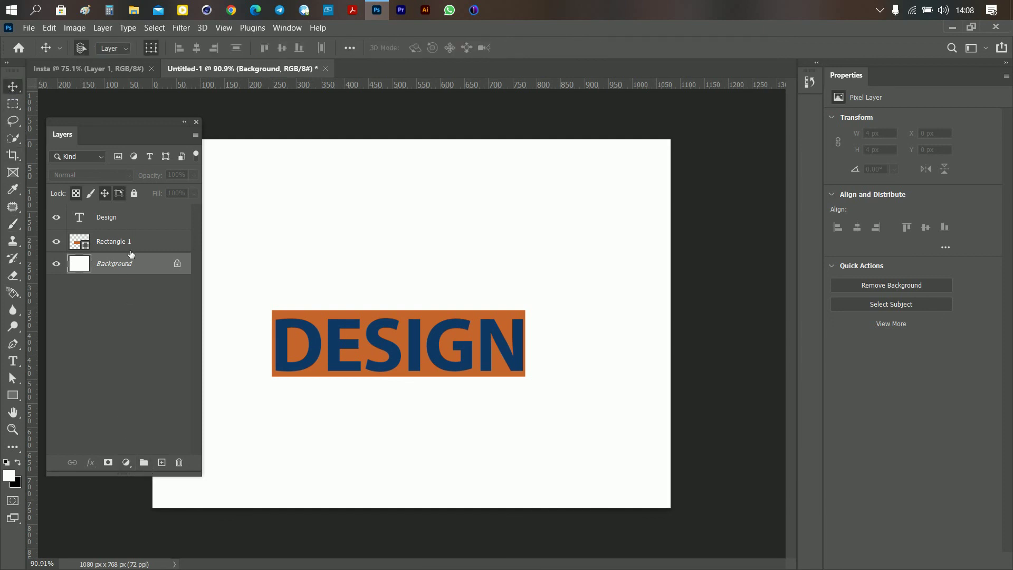
left_click(133, 247)
mouse_move(332, 354)
left_mouse_down()
mouse_move(331, 311)
mouse_move(335, 346)
left_mouse_up()
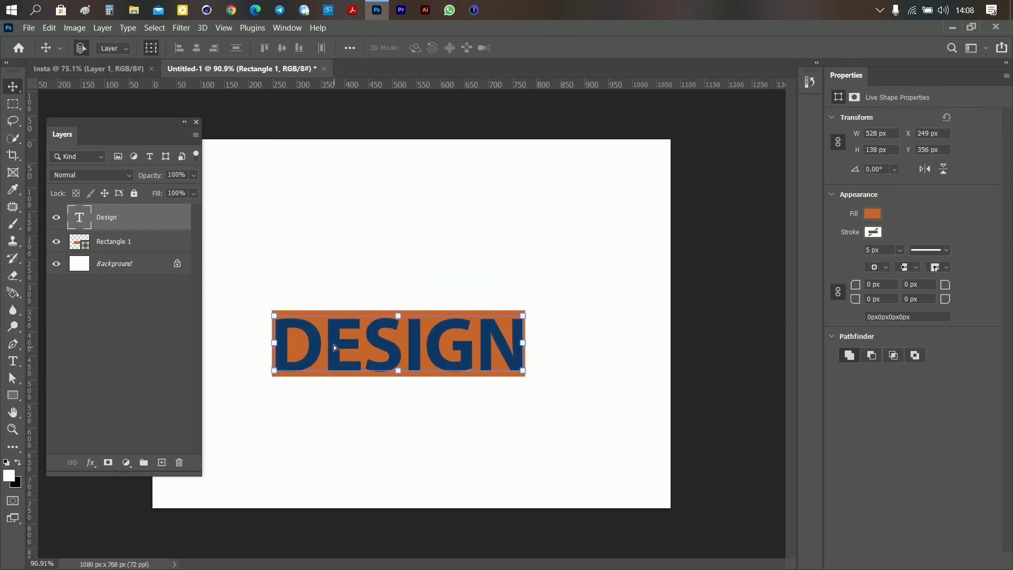
left_click(115, 245)
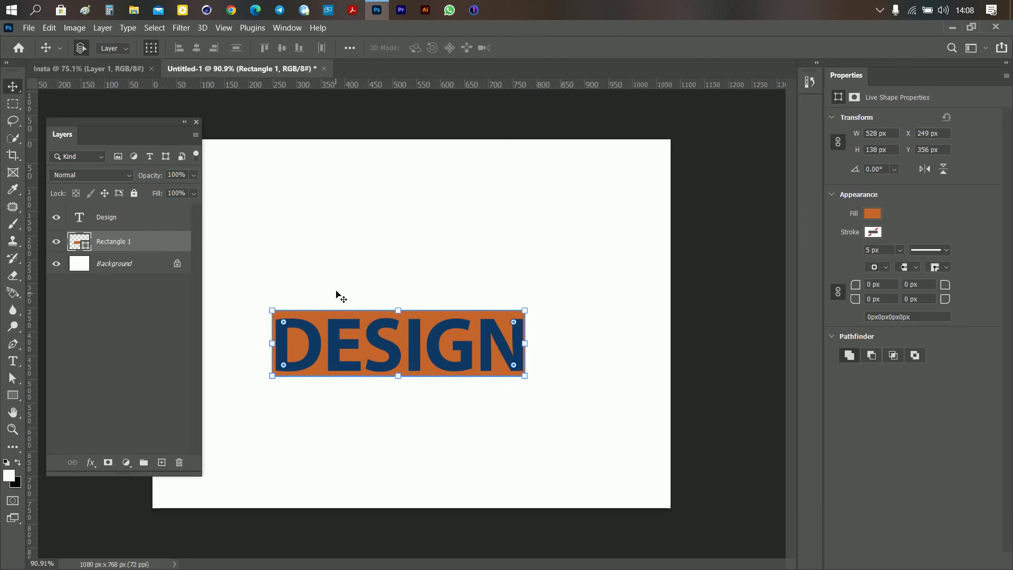
left_click(328, 274)
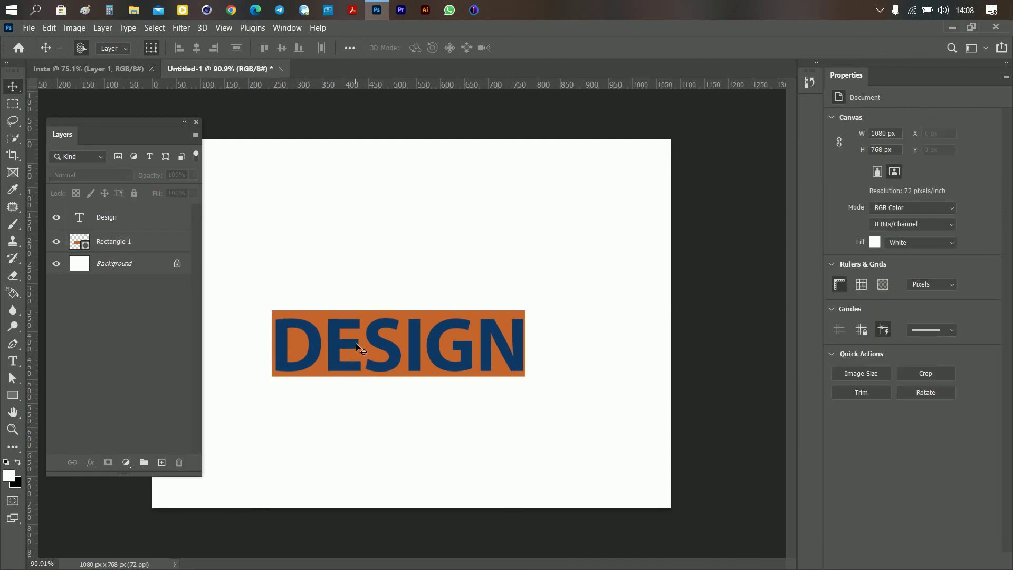
left_click(125, 240)
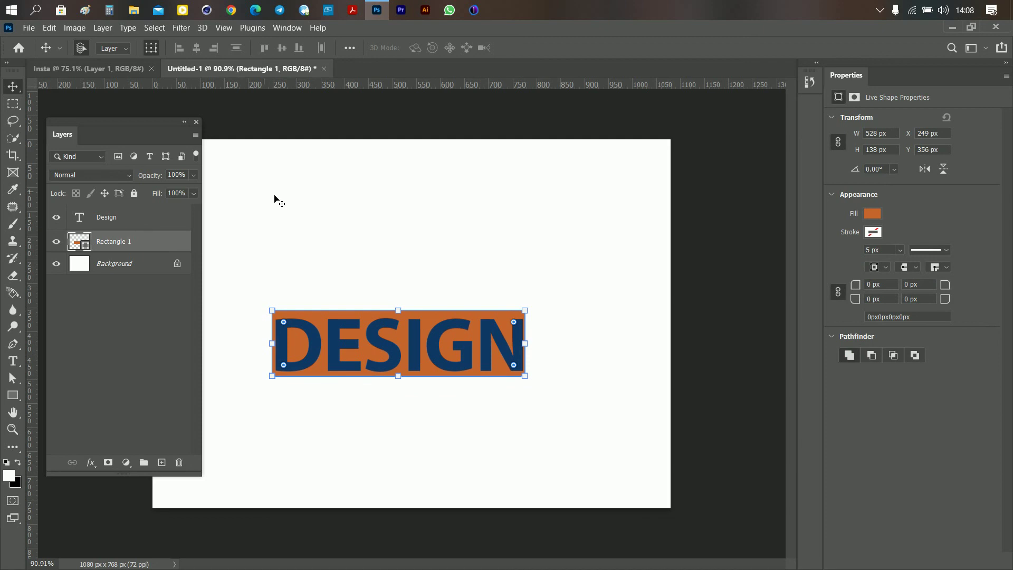
Select the Design and Rectangle 1 layers together and put them in a new group
left_click(112, 218)
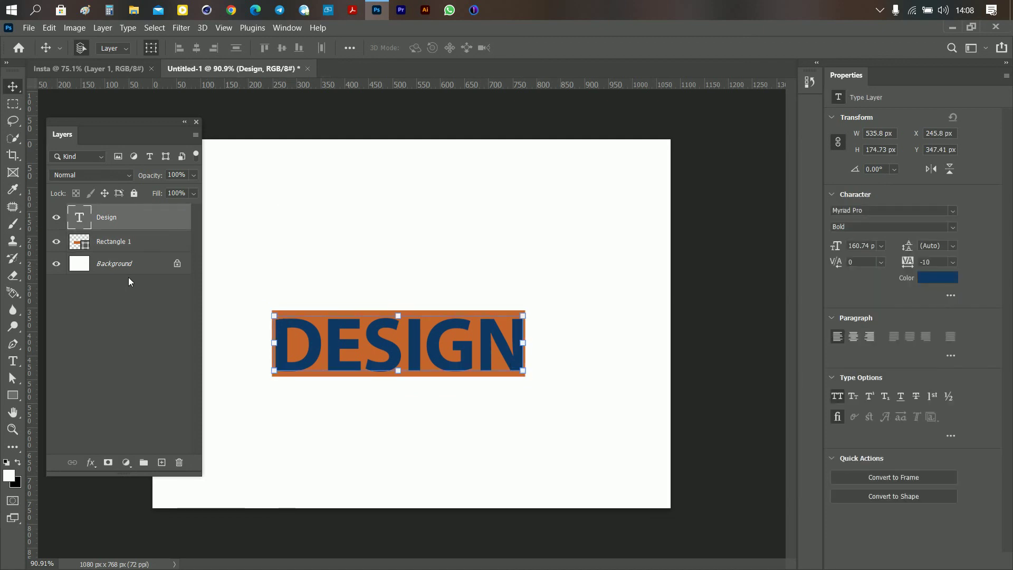
left_click(121, 242)
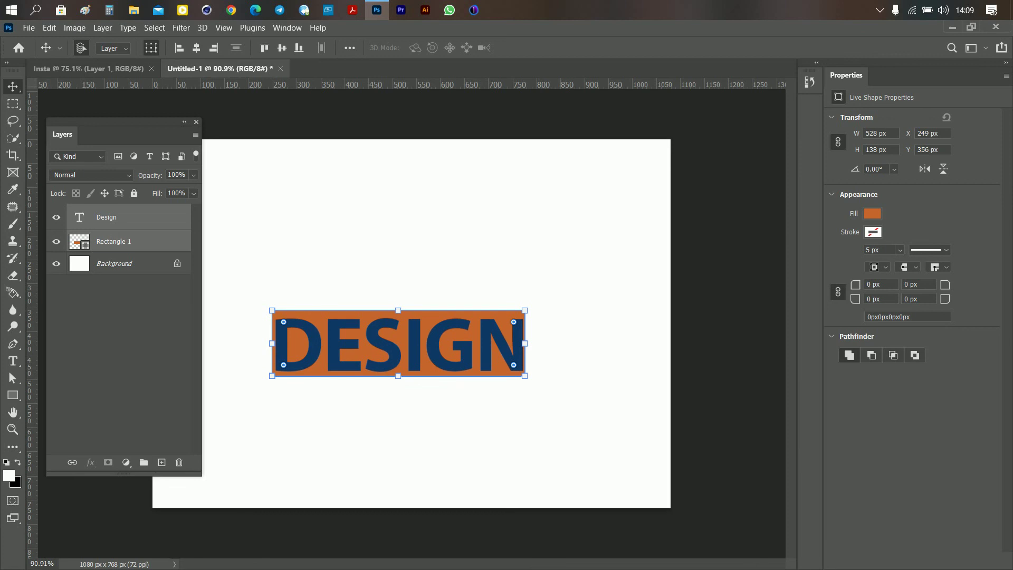
left_click(144, 463)
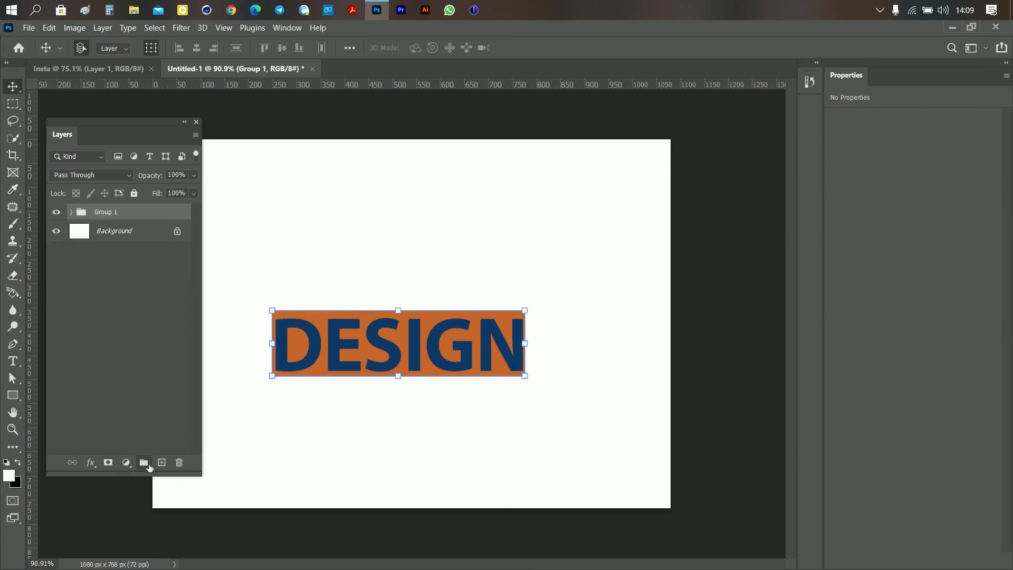
Select the grouped artwork on the canvas, hide the whole group, and show it again
left_click(350, 233)
left_click(342, 321)
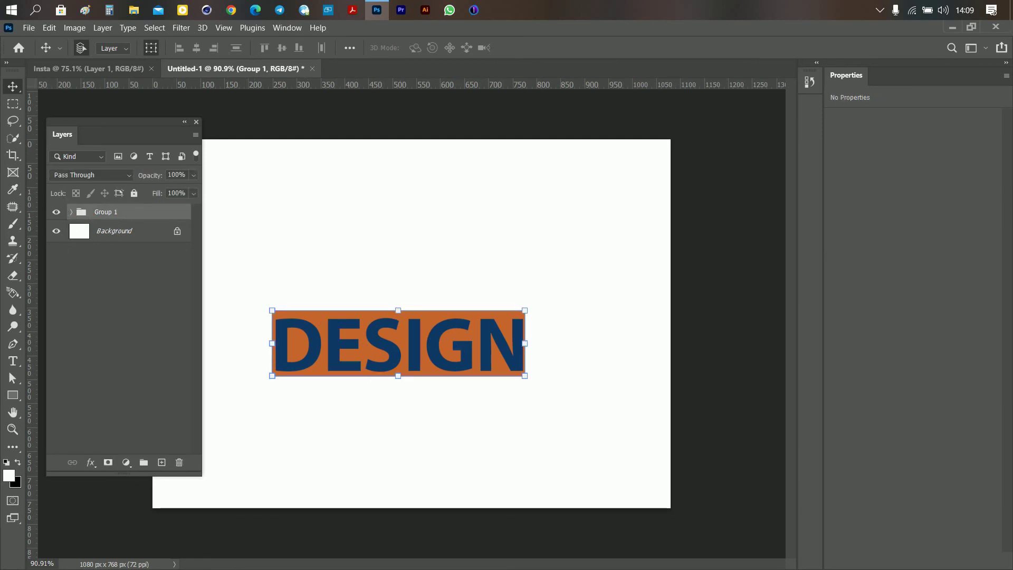
left_click(58, 213)
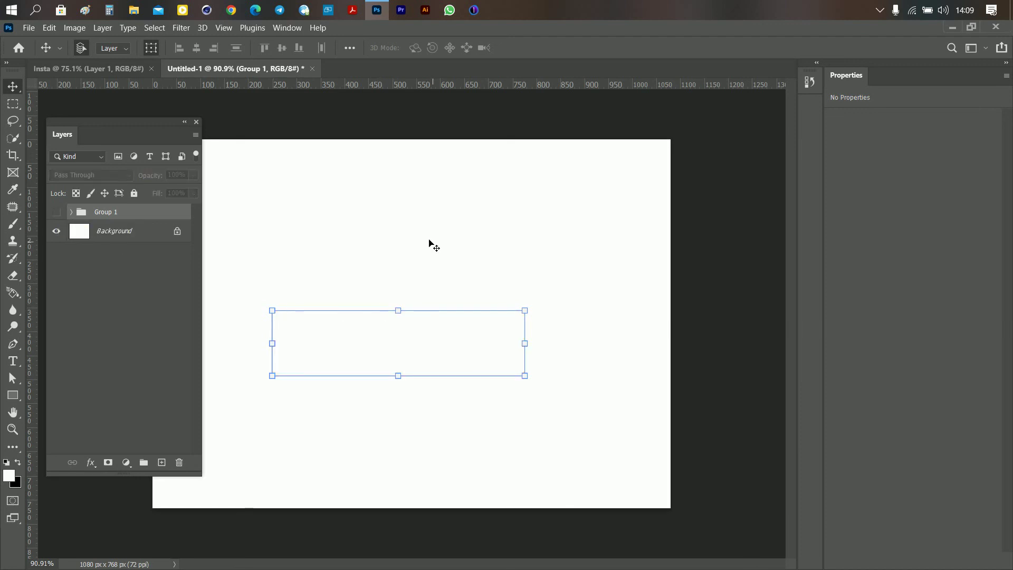
left_click(431, 245)
left_click(57, 213)
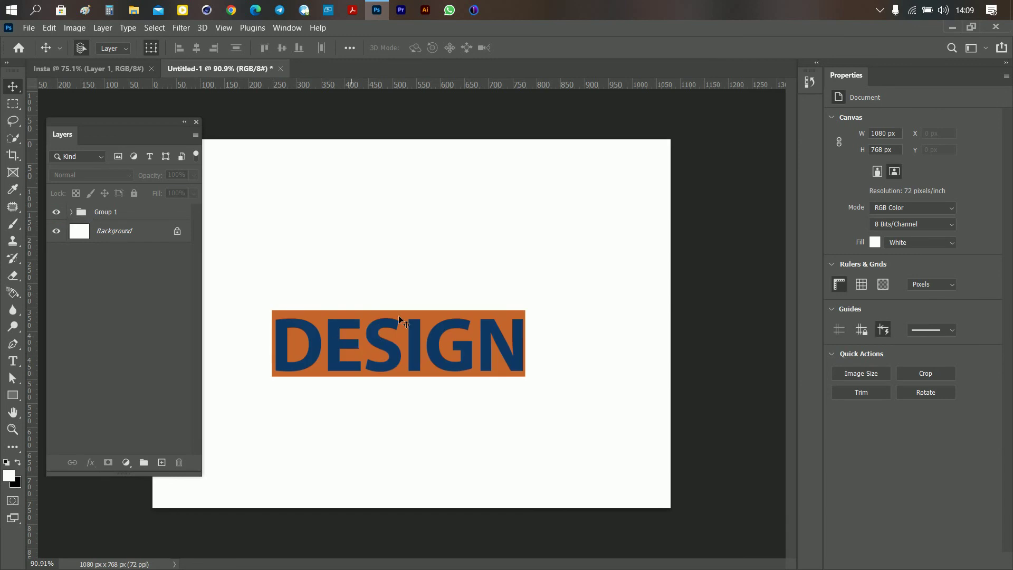
Expand Group 1 and select its Rectangle 1 and Design layers individually, ending on Design
left_click(72, 212)
left_click(127, 235)
left_click(131, 260)
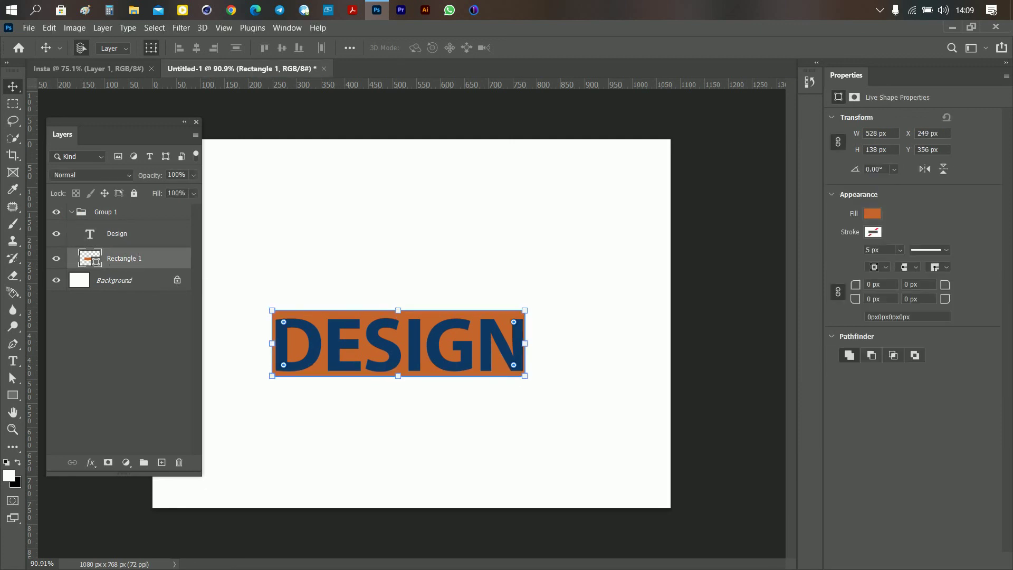
left_click(108, 233)
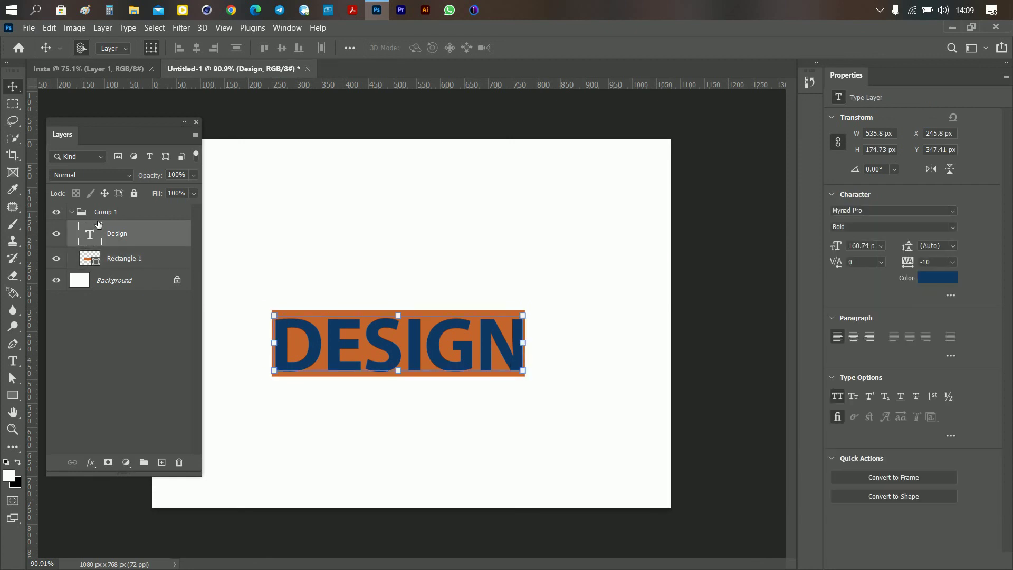
Collapse Group 1 in the layer list and rename the group as Text
left_click(76, 212)
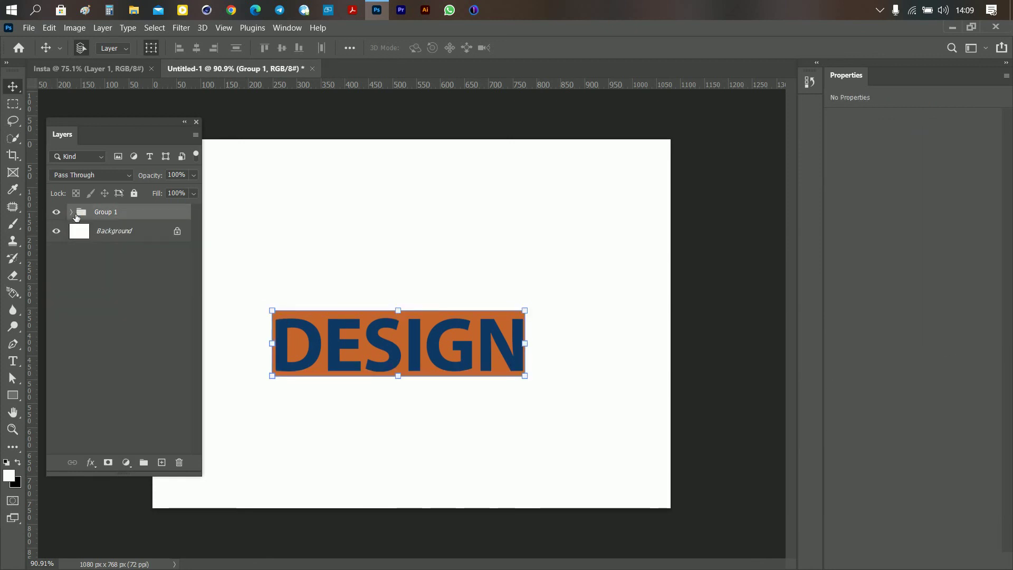
double_click(108, 212)
type("Text")
key("Return")
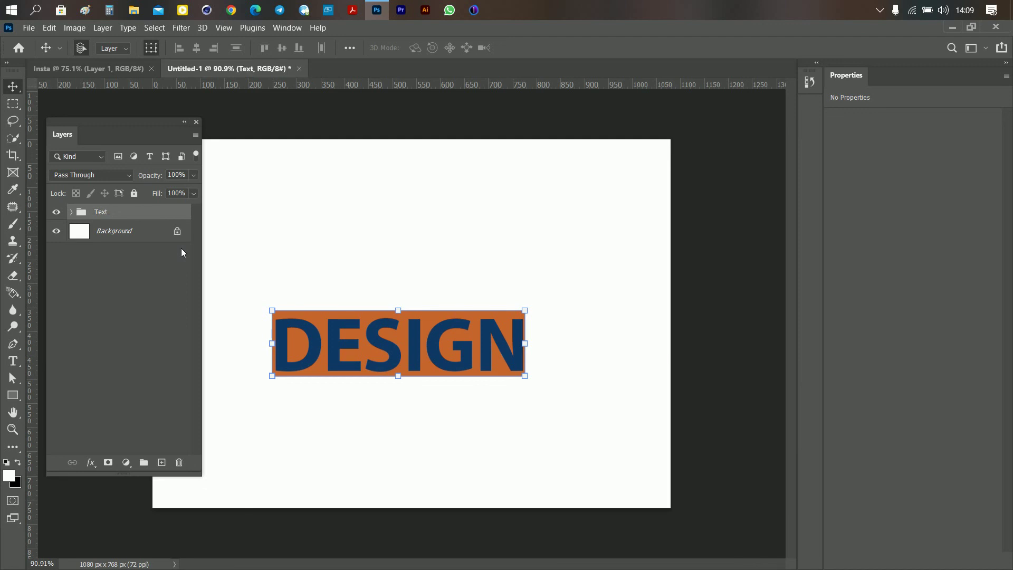
Clear the layer selection, select the Text group, hide it, and show it again
left_click(128, 264)
left_click(108, 214)
left_click(56, 212)
left_click(56, 212)
Create a new empty layer above the Text group and keep it selected
left_click(162, 463)
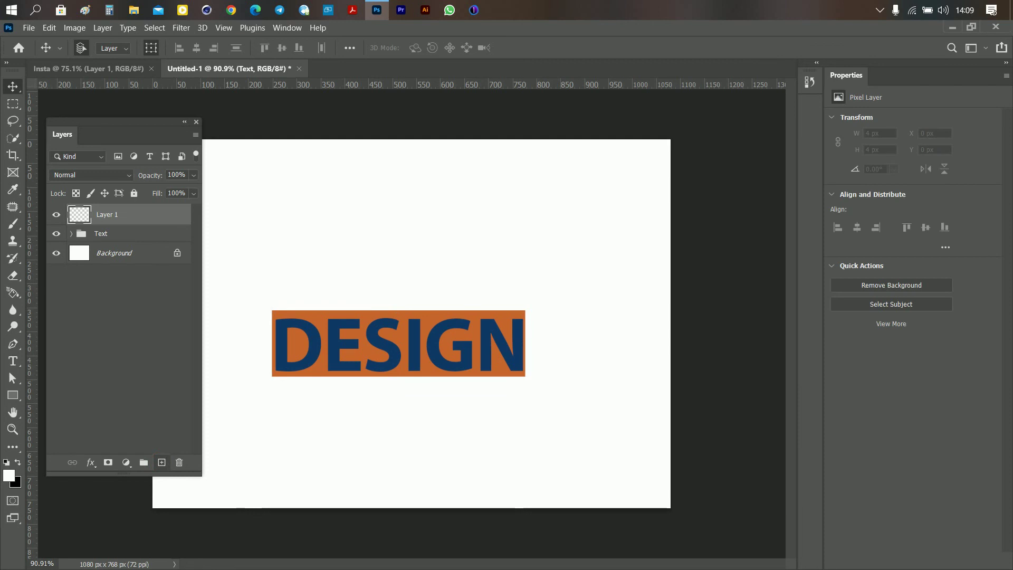
left_click(140, 347)
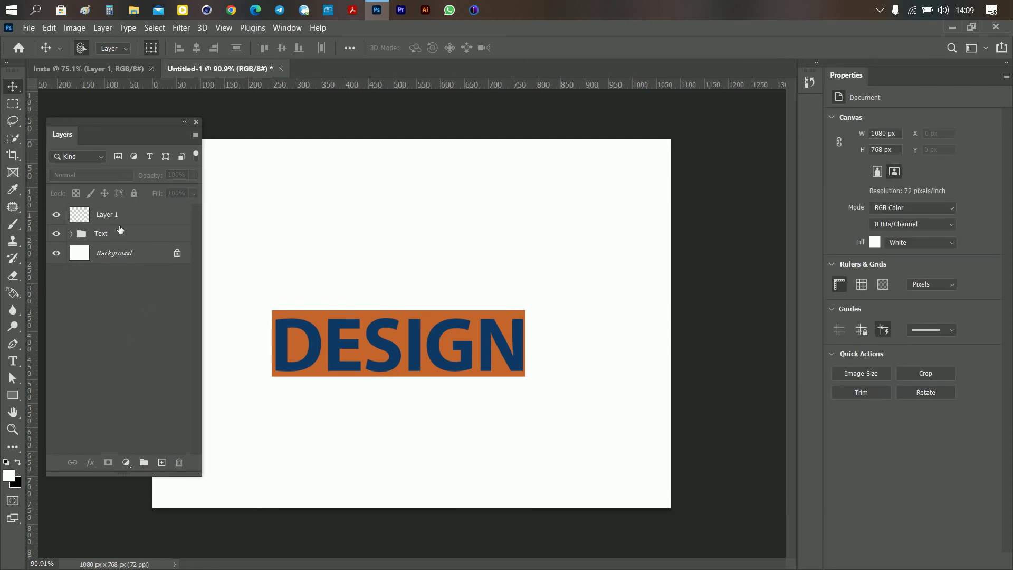
left_click(120, 224)
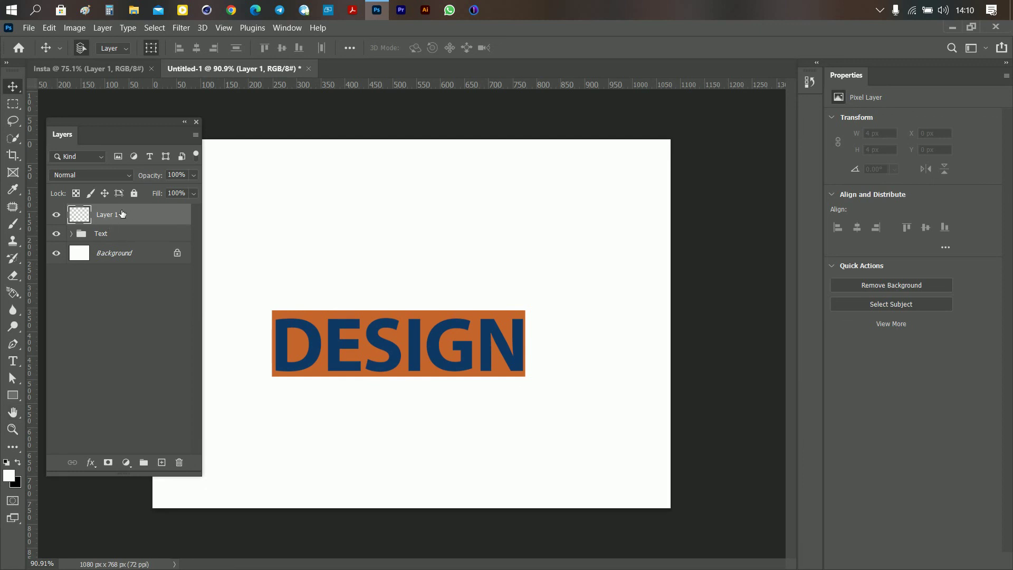
Draw a black rectangle about 332 by 187 px on the new layer and move it just above DESIGN, aligning their left edges
left_click(18, 396)
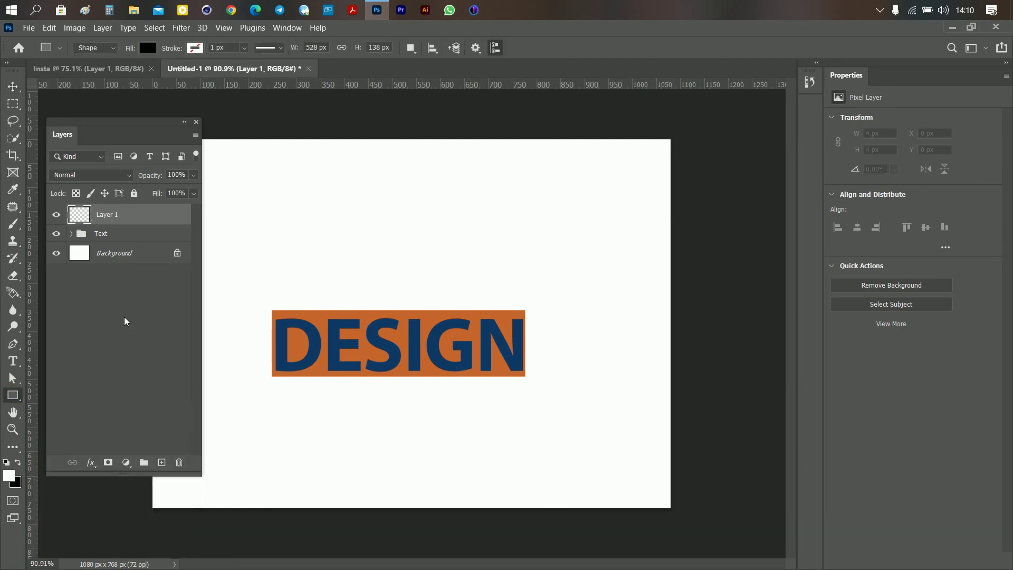
mouse_move(281, 173)
left_mouse_down()
mouse_move(339, 226)
mouse_move(440, 262)
left_mouse_up()
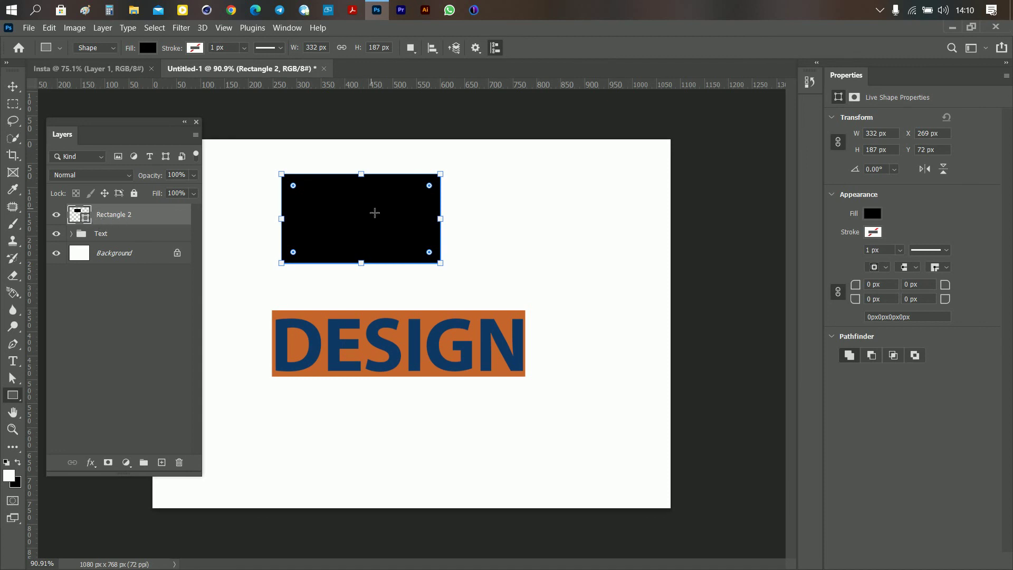
left_click(13, 86)
left_click_drag(369, 223, 359, 250)
left_click(132, 380)
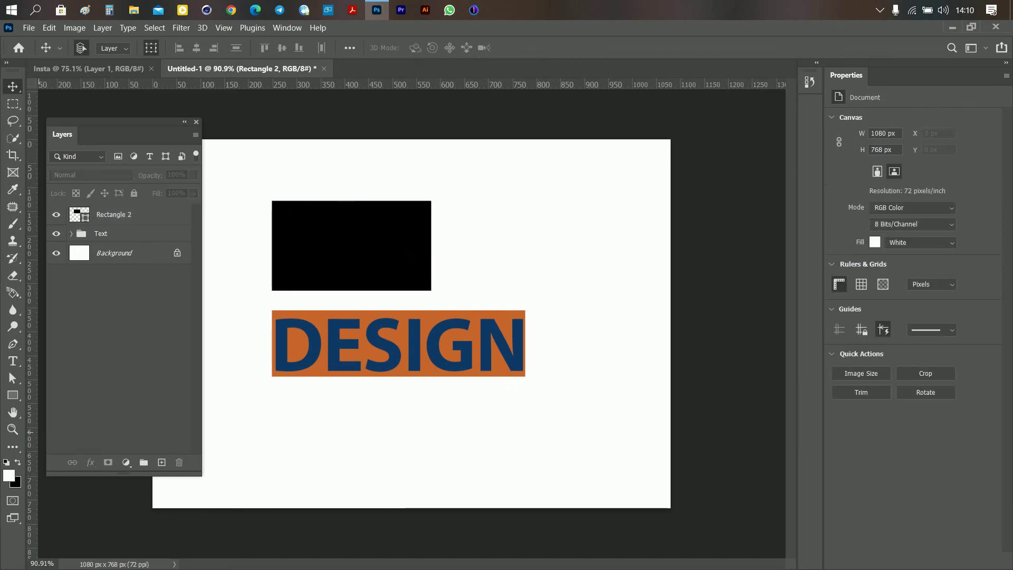
Shift the floating Layers panel slightly, then select the black rectangle on the canvas and deselect it
left_click_drag(98, 122, 115, 113)
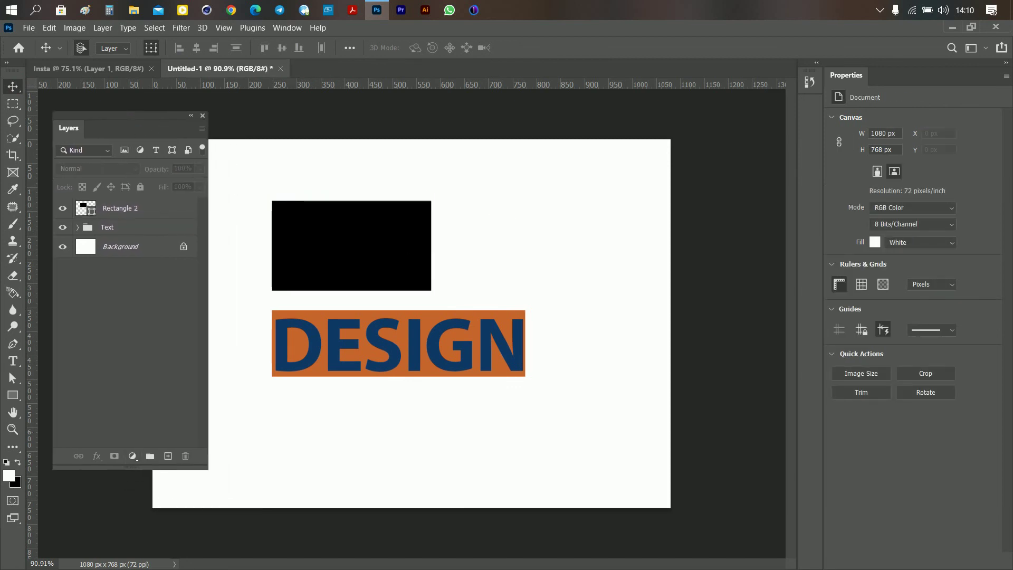
left_click(428, 266)
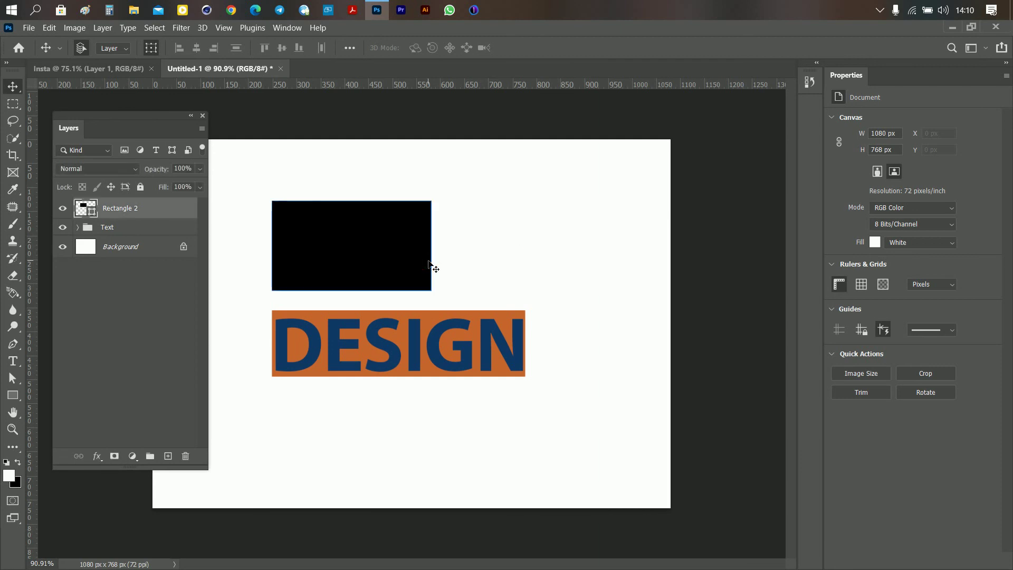
left_click(545, 258)
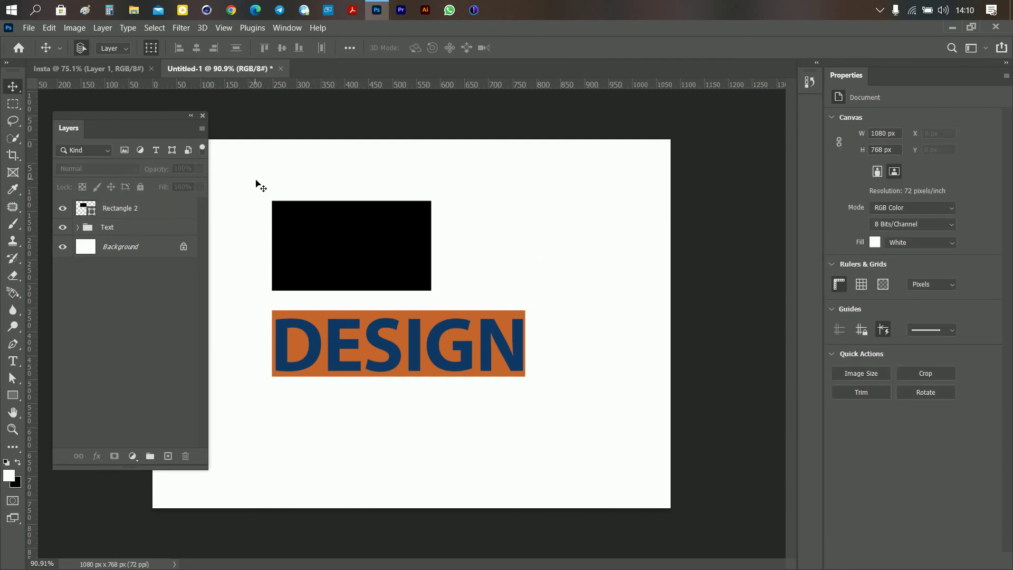